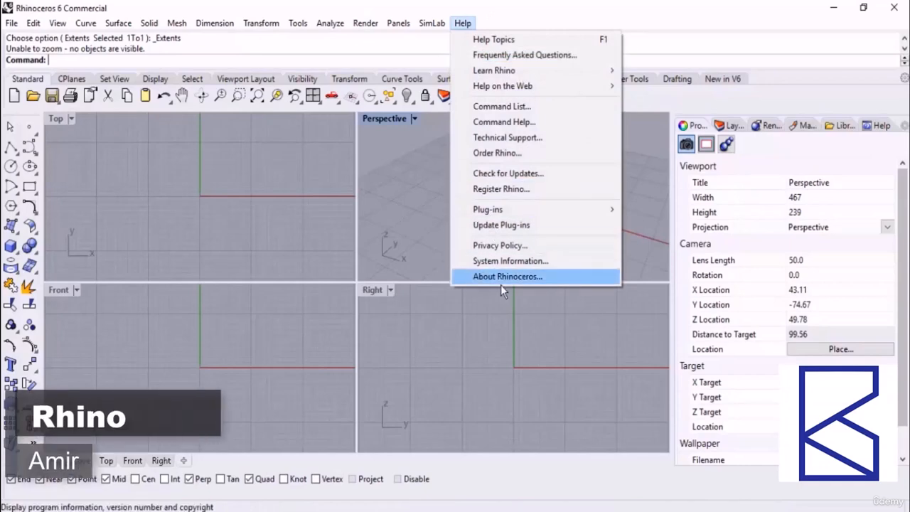
Display the About Rhinoceros program information and close it.
click(502, 278)
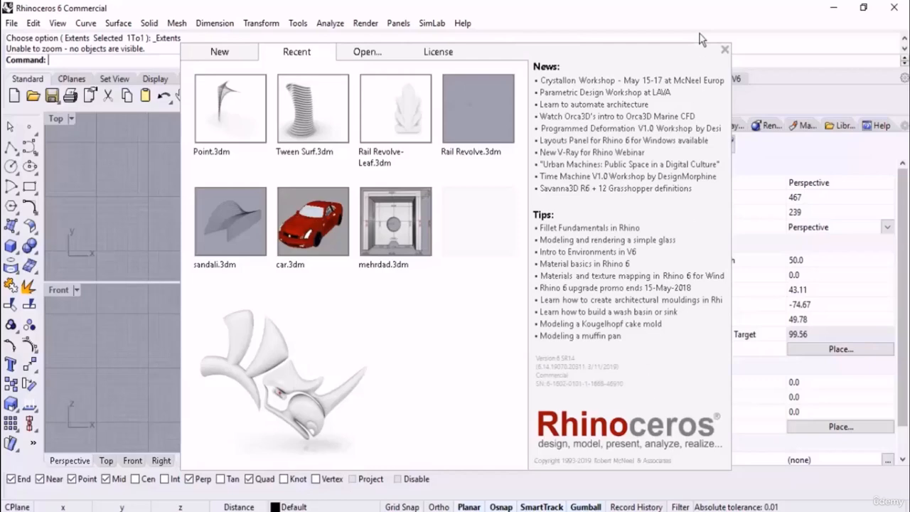
click(724, 49)
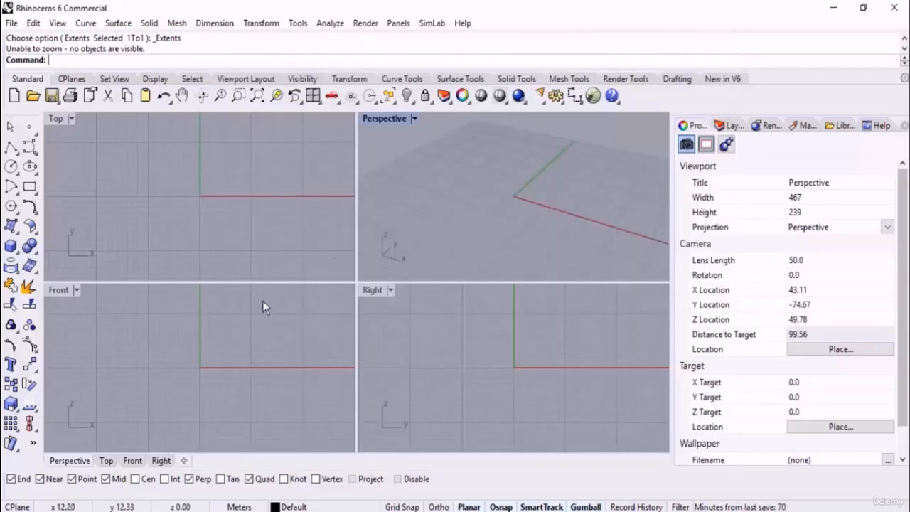
Switch to the web browser, open the Food4Rhino site from the search results, look through its app categories and return to Rhino.
click(107, 511)
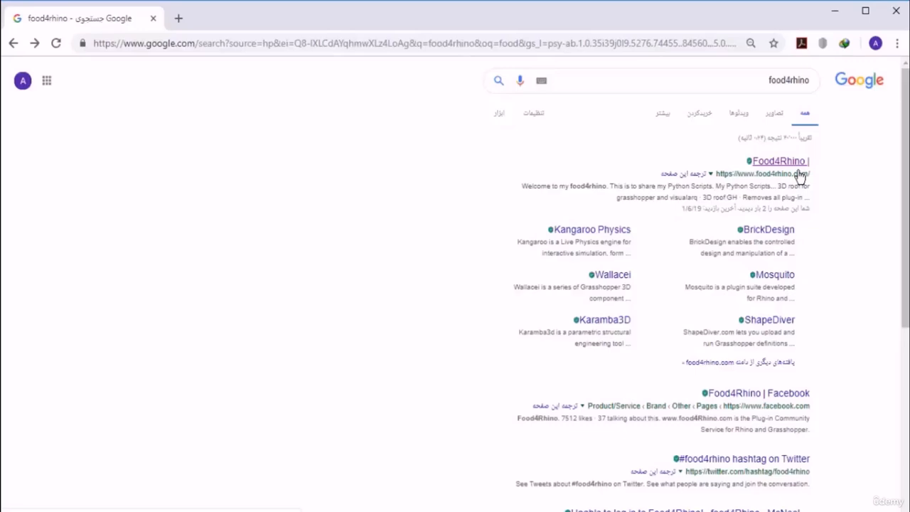
click(785, 160)
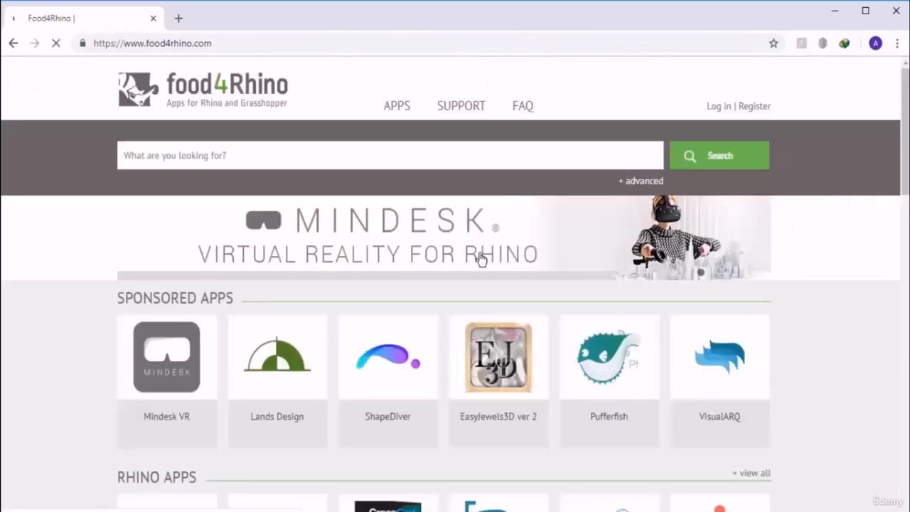
scroll(481, 284, down, 5)
scroll(498, 334, up, 4)
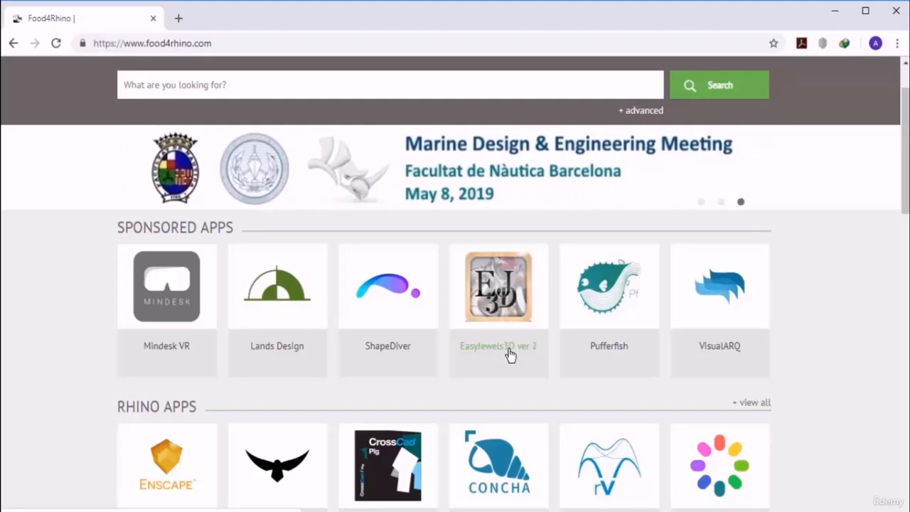
scroll(595, 270, down, 2)
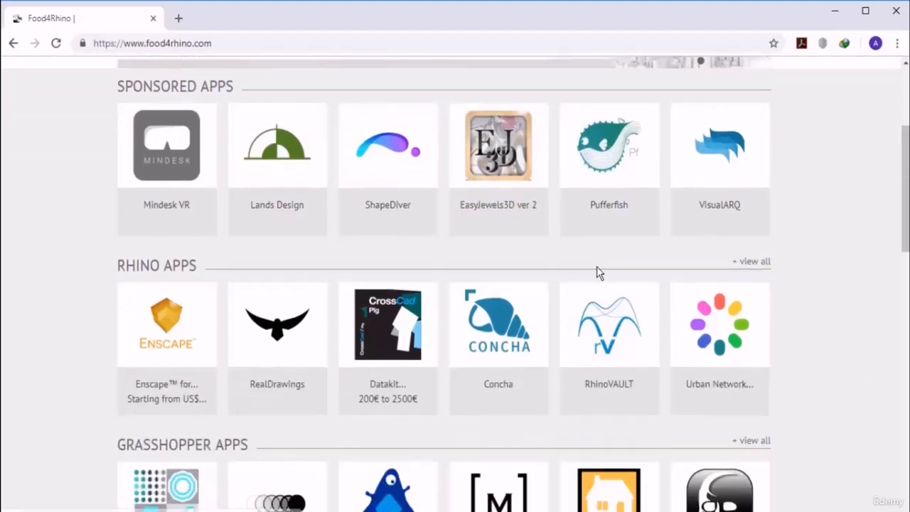
scroll(597, 272, down, 3)
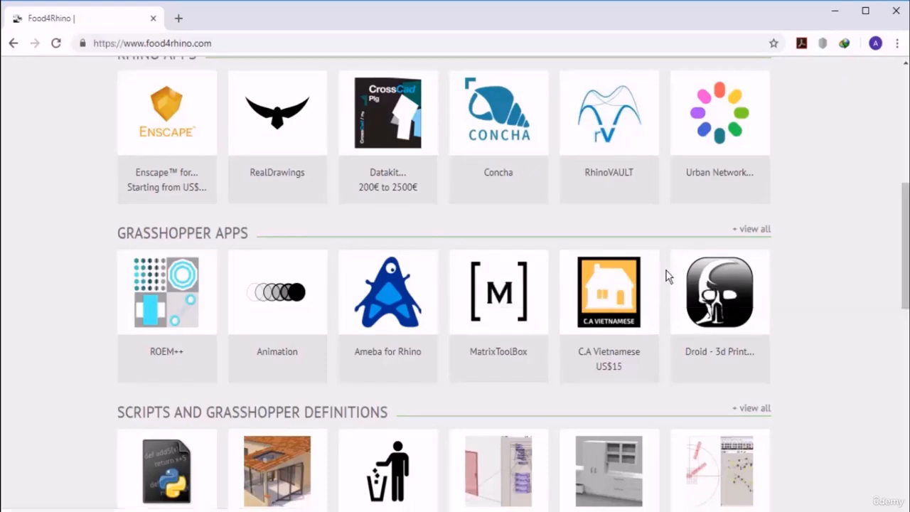
click(834, 13)
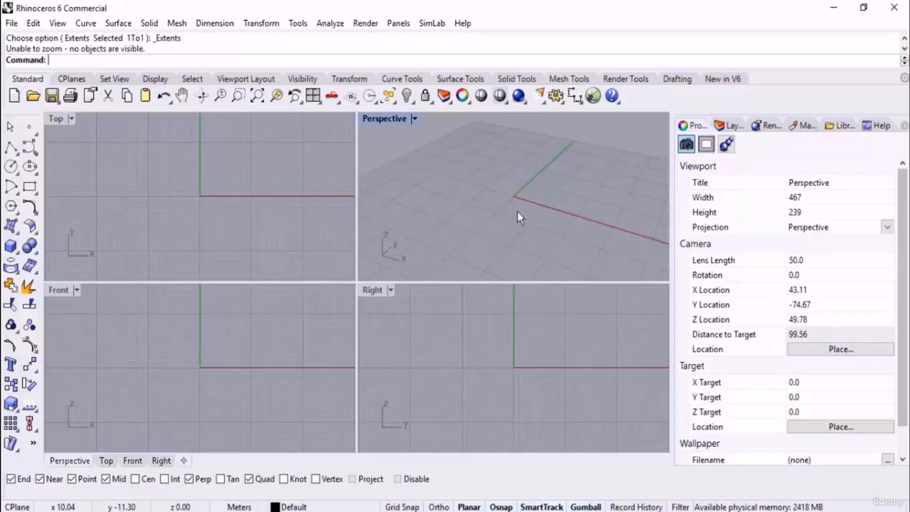
Switch to the Class folder in File Explorer, view the image nurbs.png and close it.
key(alt+Tab)
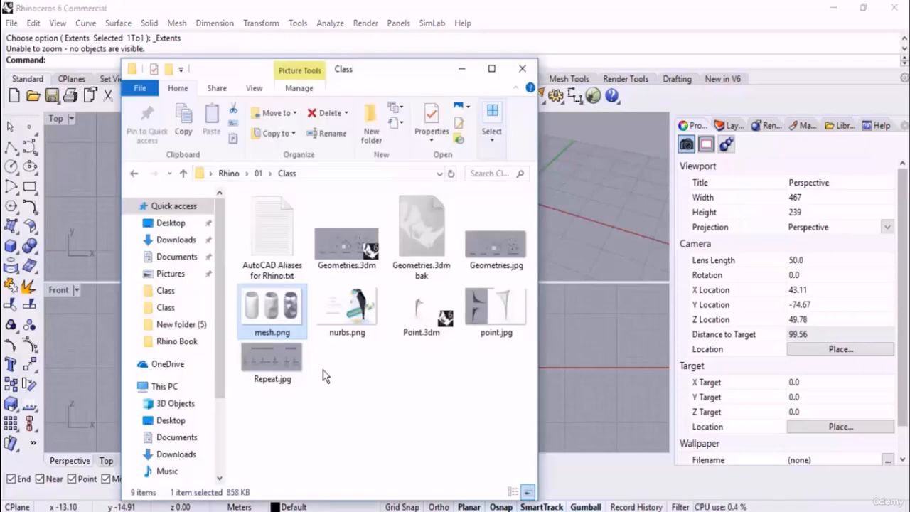
click(390, 385)
click(356, 316)
double_click(357, 320)
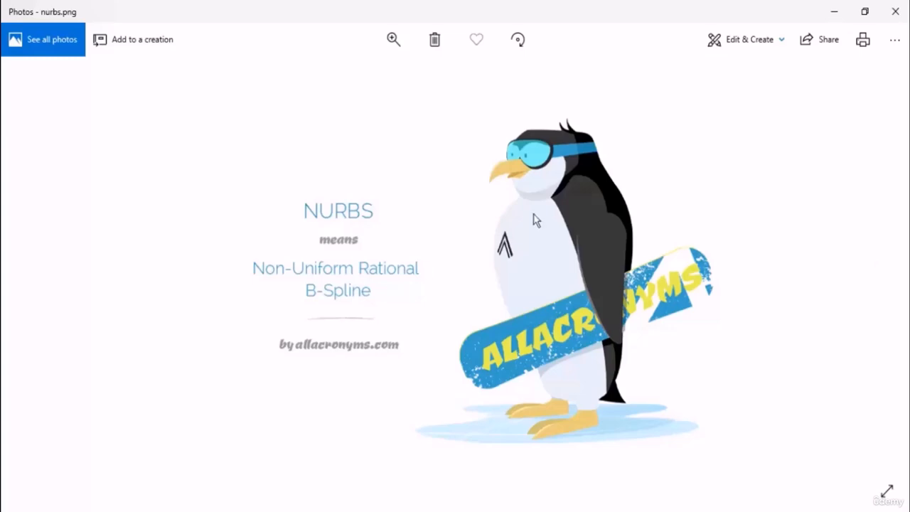
click(897, 13)
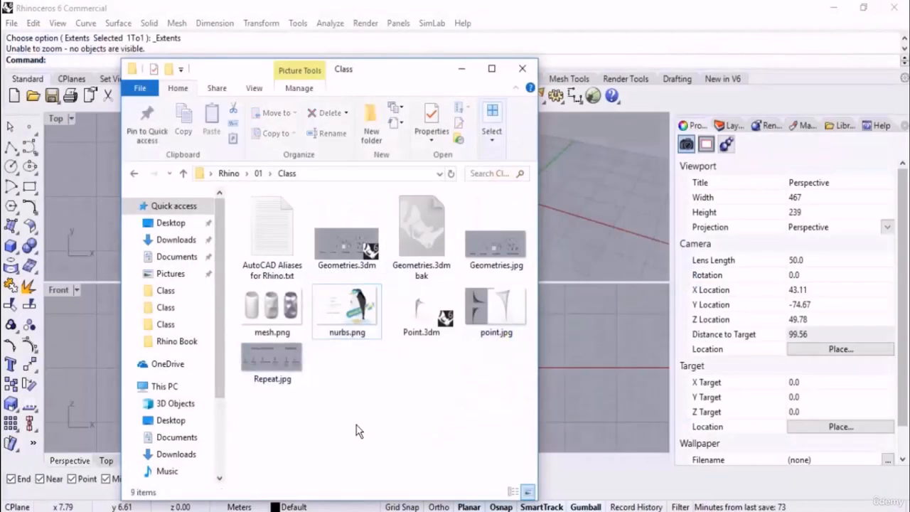
View the image mesh.png from the Class folder, close it and return to Rhino.
double_click(306, 318)
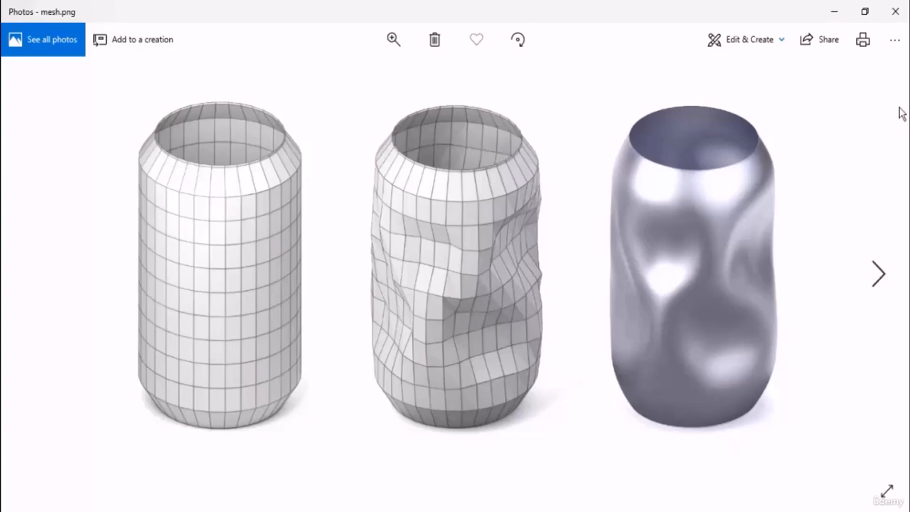
click(895, 11)
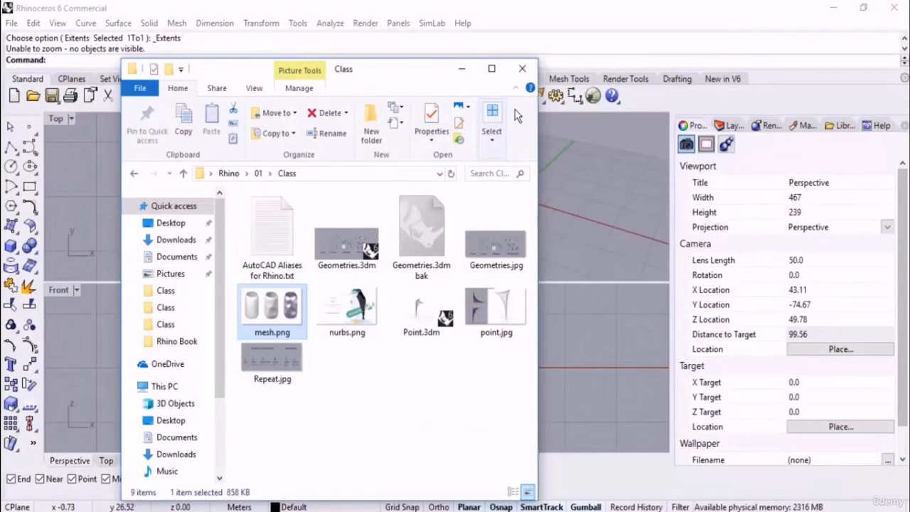
click(462, 69)
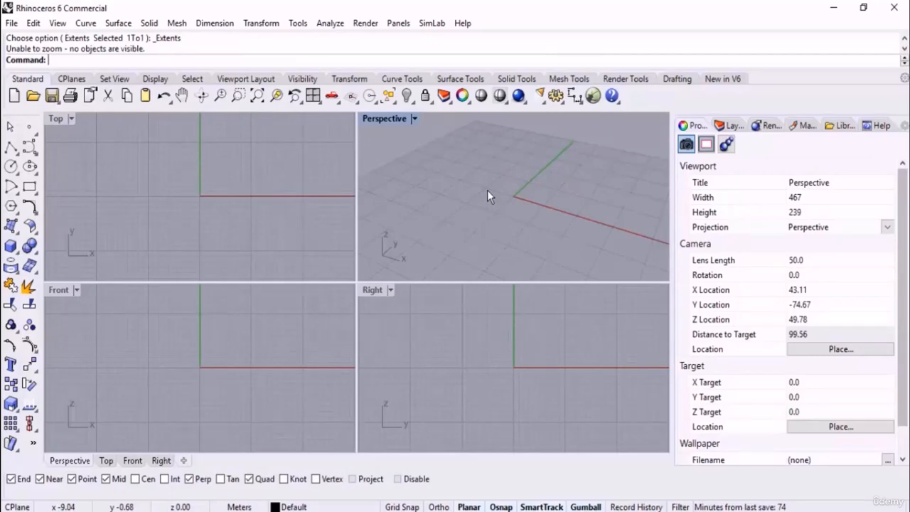
Float the Mesh Tools toolbar to look at its commands, close it and make the Top viewport active.
click(36, 275)
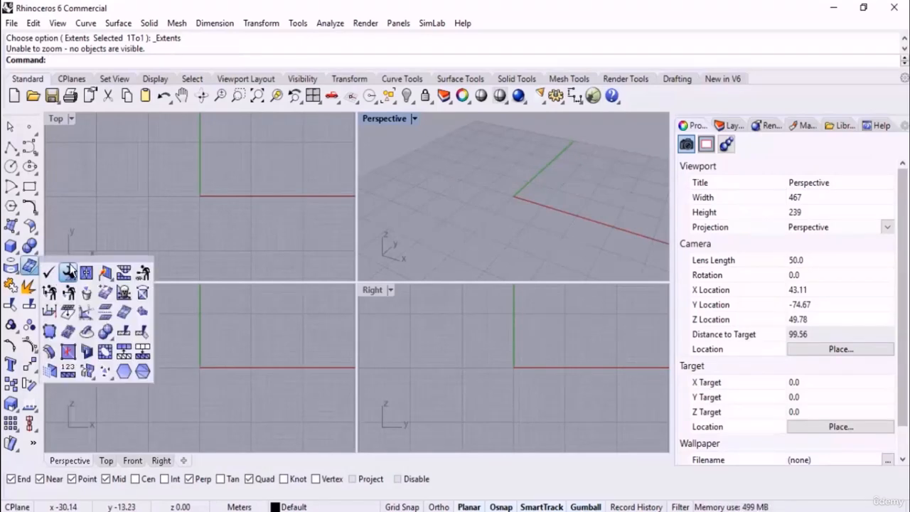
drag(73, 256, 113, 233)
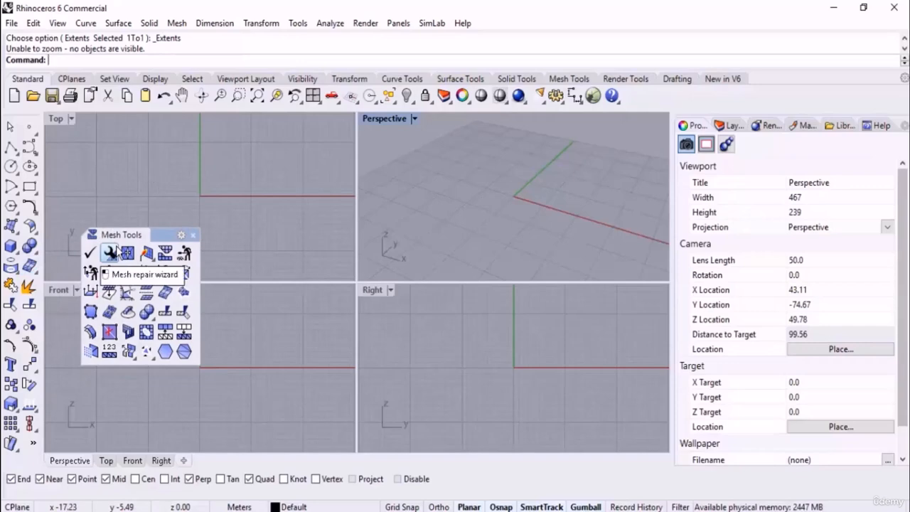
click(192, 235)
click(275, 200)
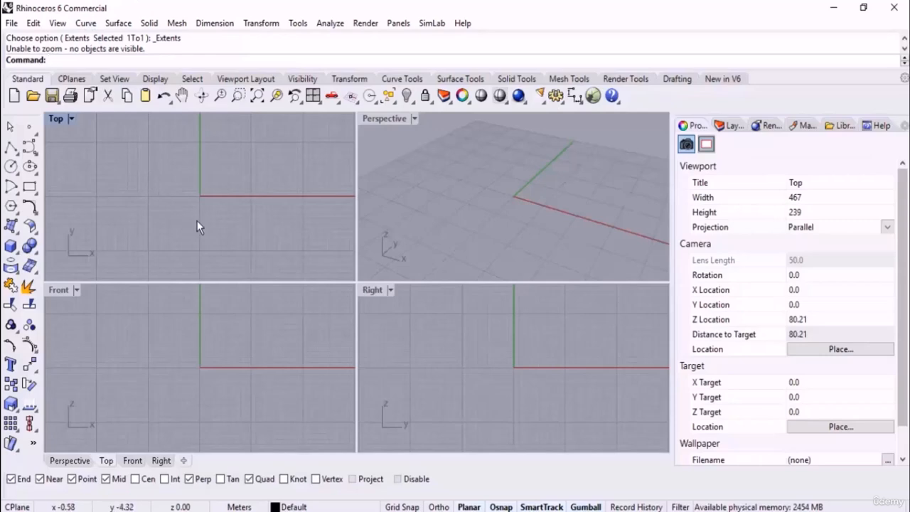
Save the model to the Desktop under the file name test.
key(ctrl+s)
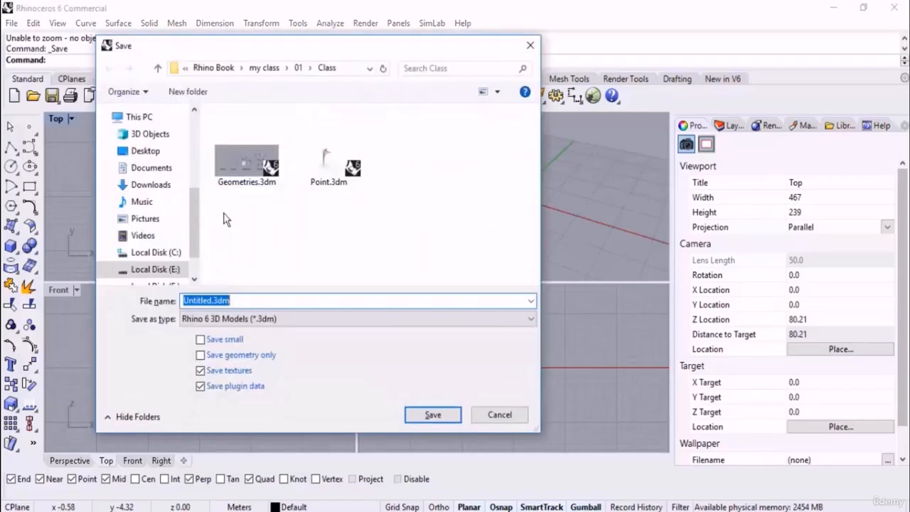
click(153, 151)
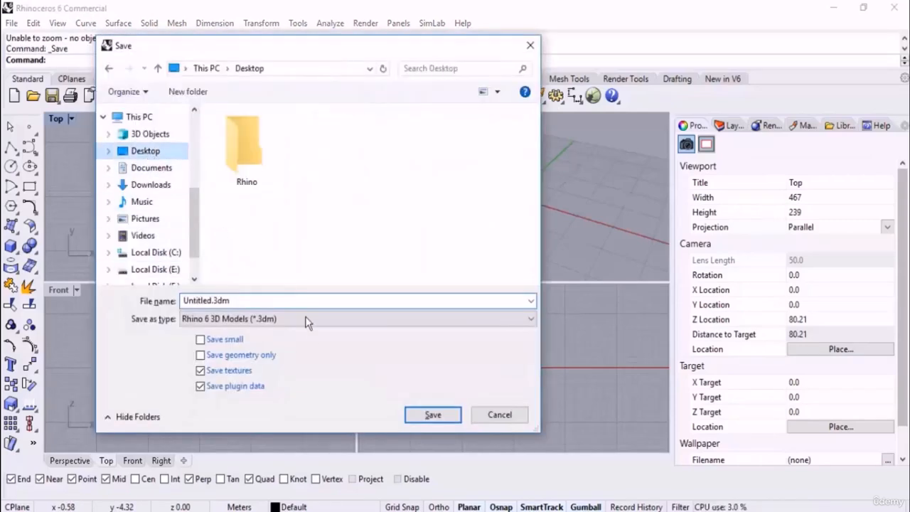
click(274, 299)
key(ctrl+a)
text(te)
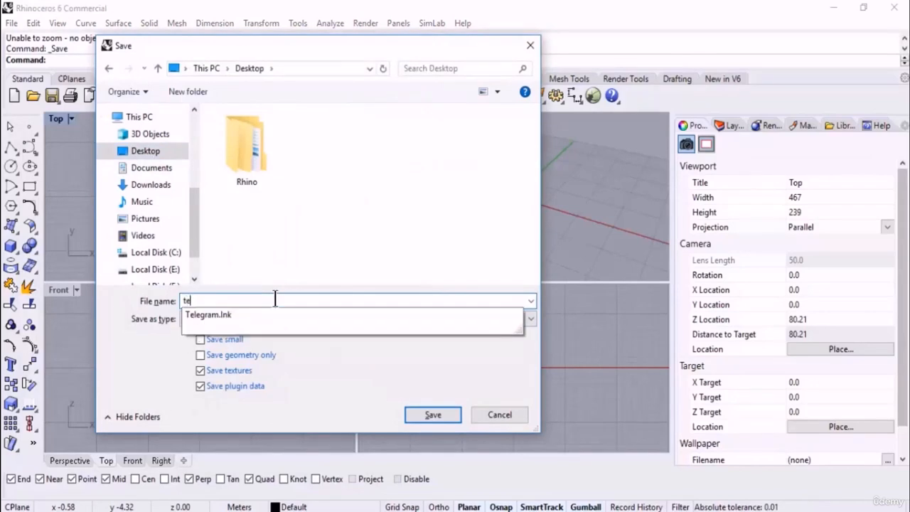
text(st)
key(Return)
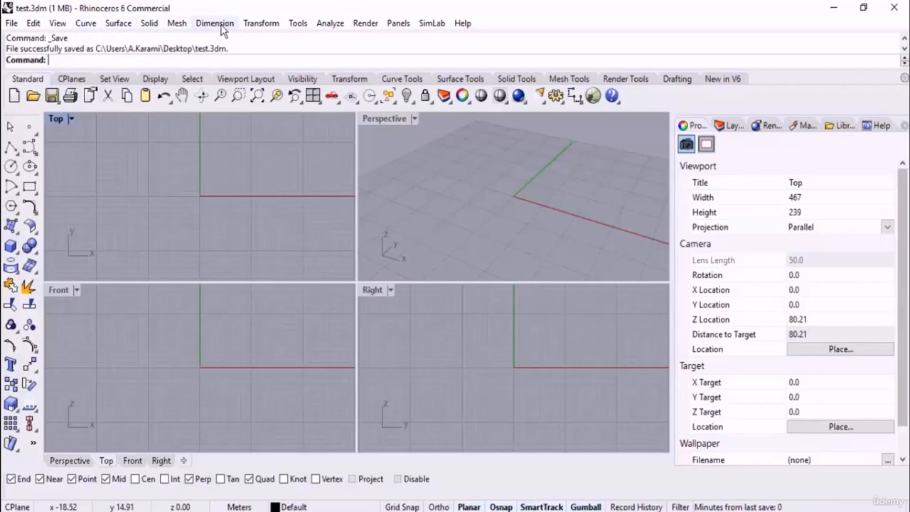
click(12, 22)
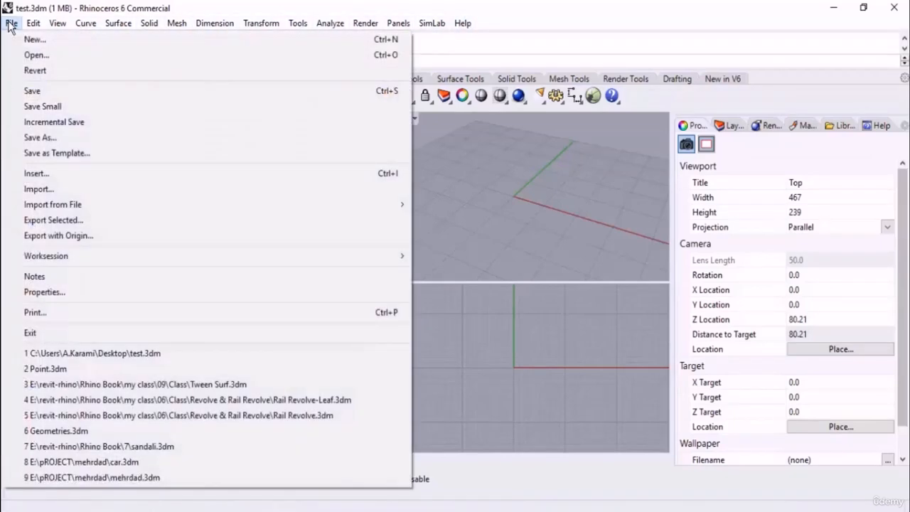
mouse_move(34, 25)
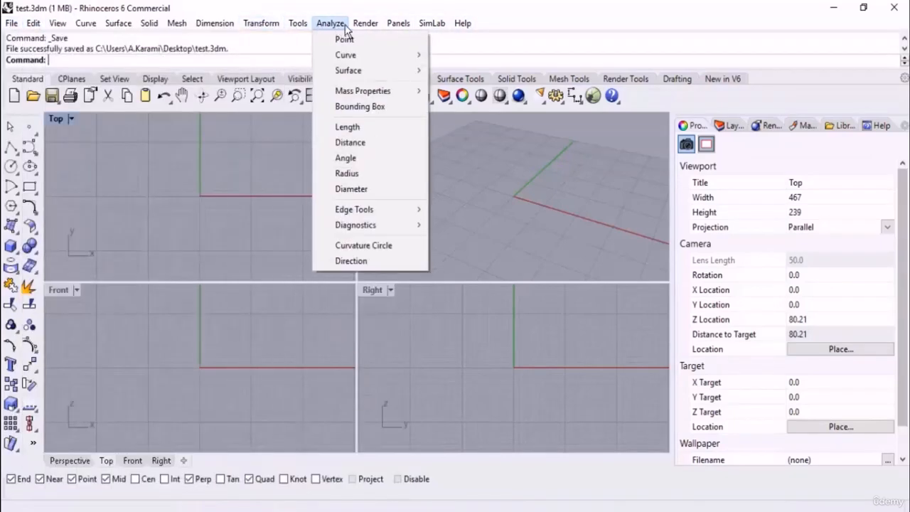
mouse_move(440, 26)
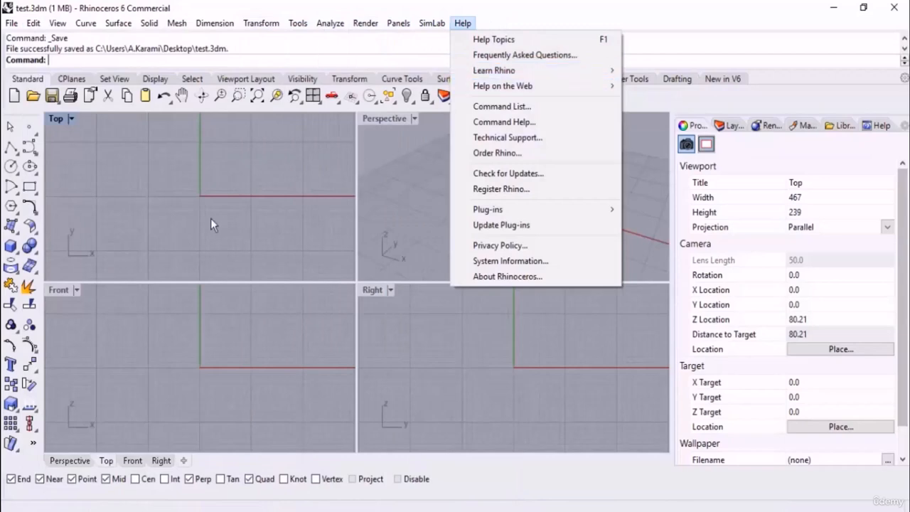
click(192, 198)
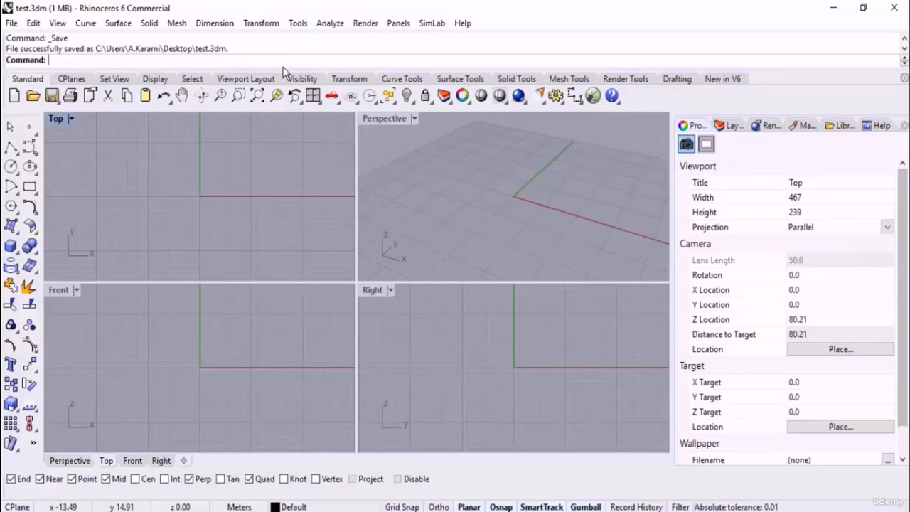
Draw a diagonal line in the Top viewport with the Line command, sloping down across the origin from upper left to lower right.
text(Line)
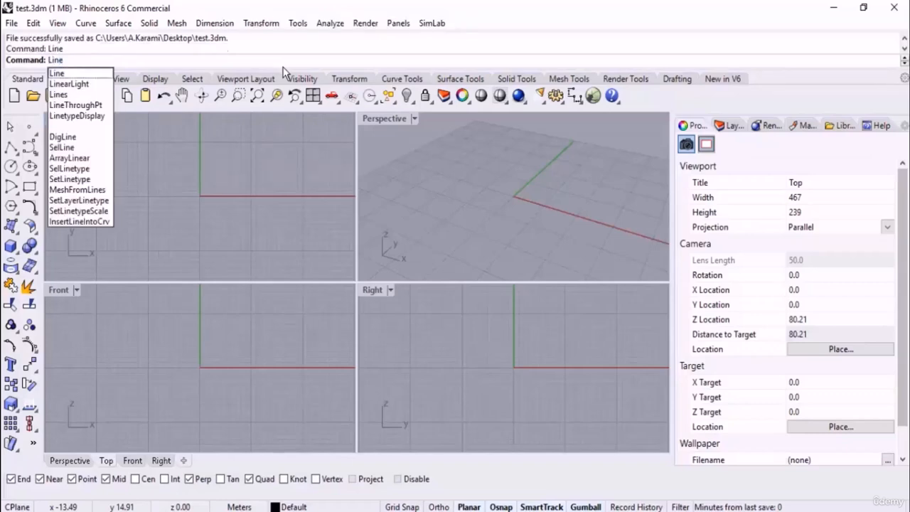
key(Return)
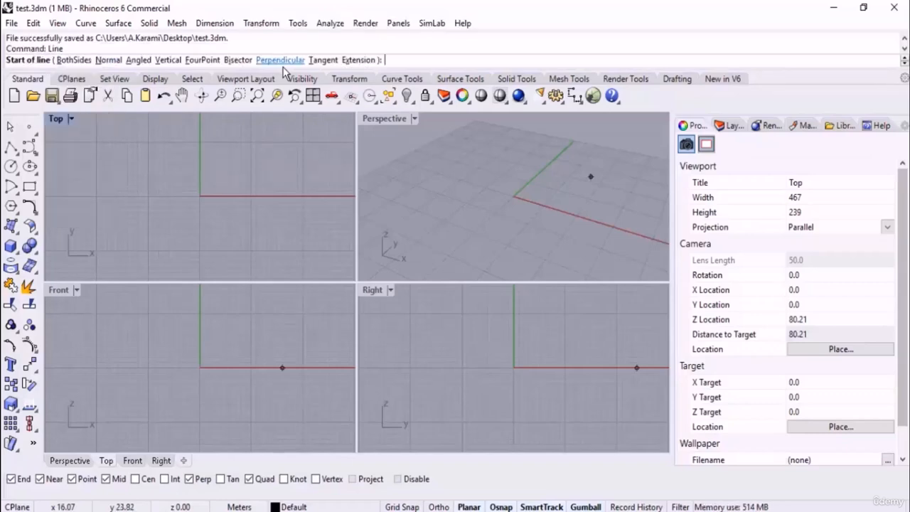
click(161, 161)
click(237, 221)
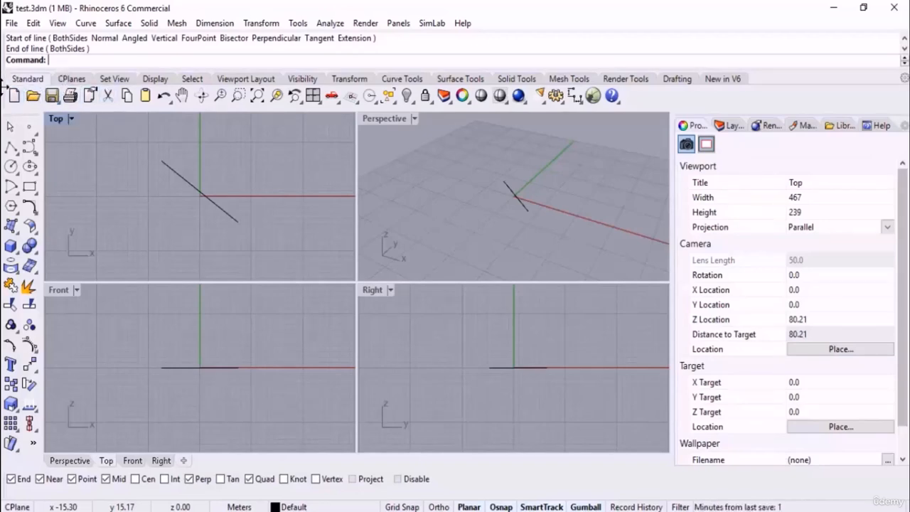
Undock the Standard toolbar group, widen it while it floats and dock it back above the viewports.
drag(3, 87, 168, 118)
drag(275, 191, 626, 190)
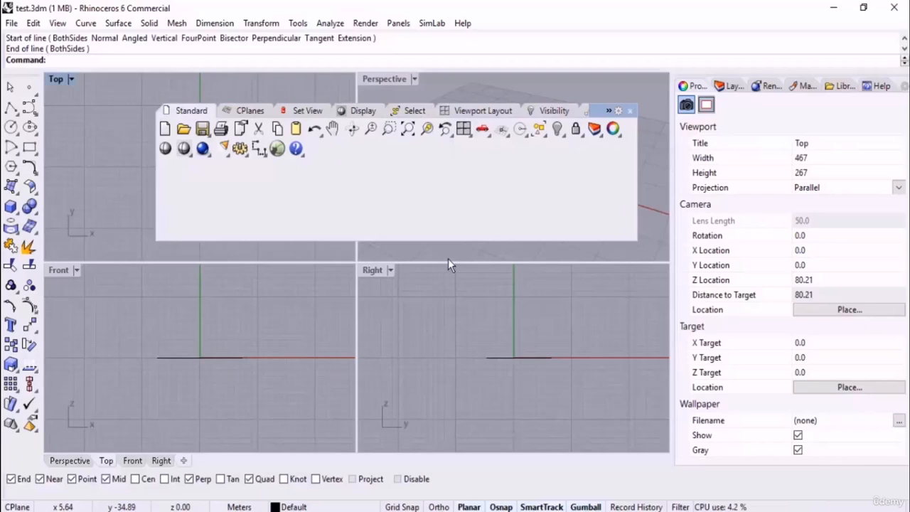
drag(598, 107, 575, 72)
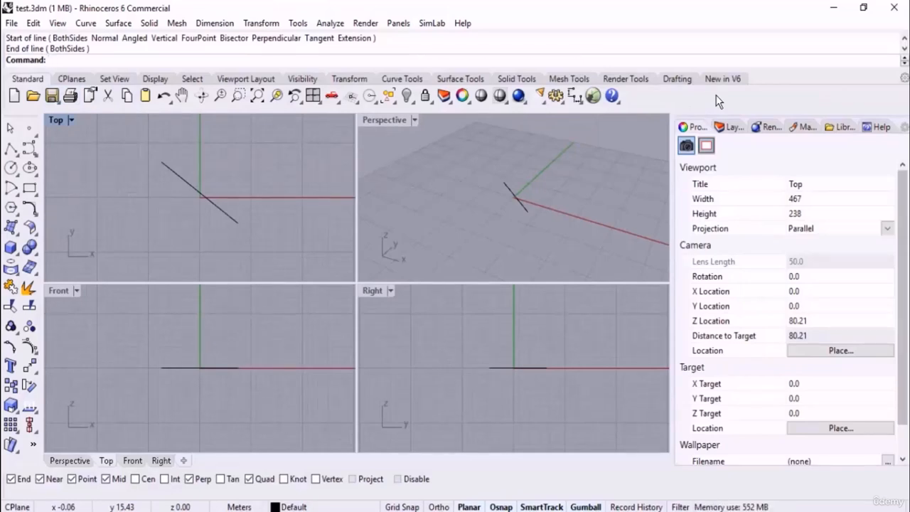
Look through the CPlanes, Set View, Display, Select and Viewport Layout toolbars and return to the Standard toolbar.
click(71, 79)
click(118, 80)
click(155, 79)
click(192, 79)
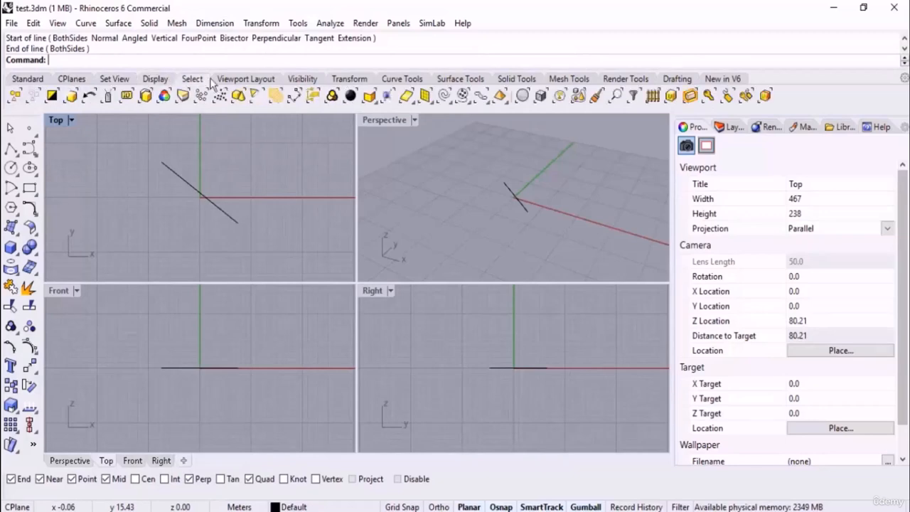
click(245, 79)
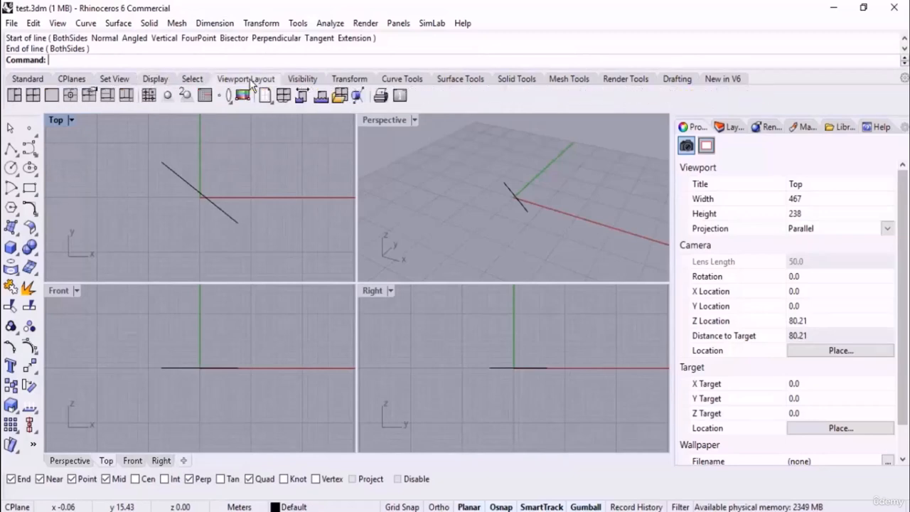
click(23, 81)
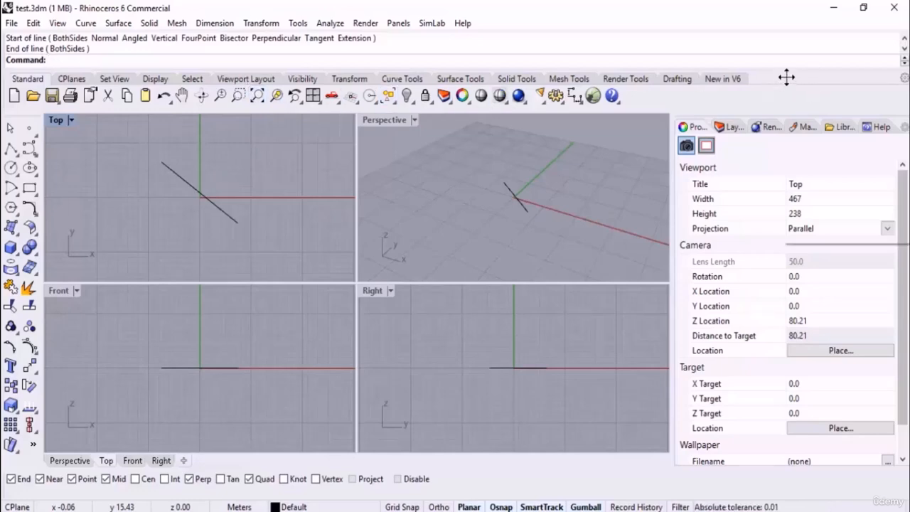
Browse the list of Rhino toolbars that can be shown or hidden as tabs in the toolbar group.
right_click(785, 77)
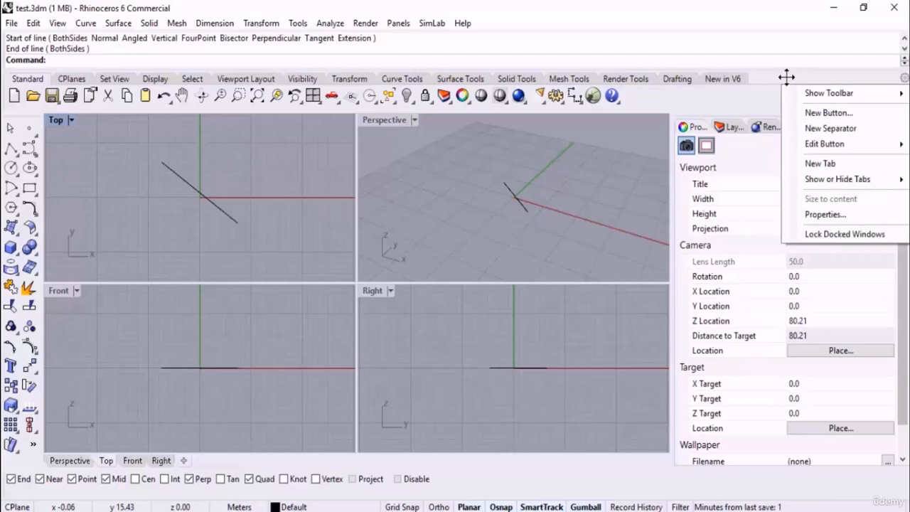
mouse_move(885, 186)
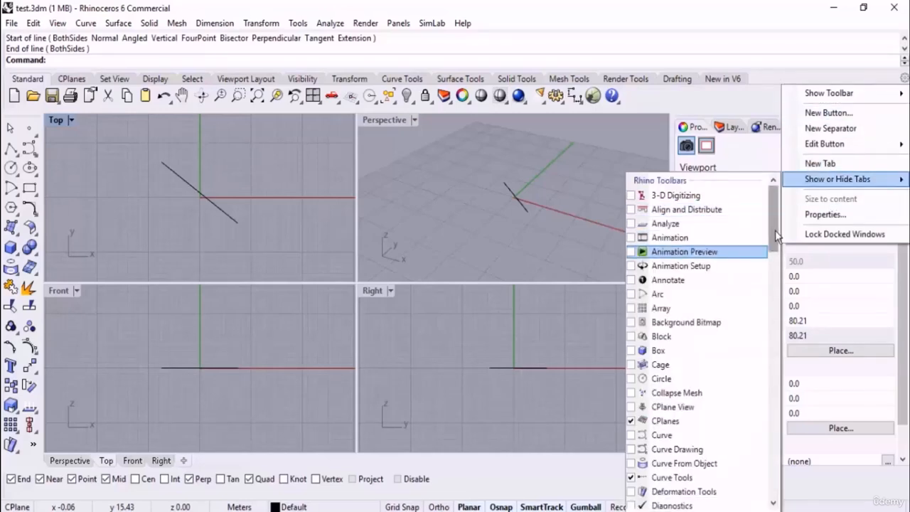
scroll(775, 234, down, 20)
scroll(775, 239, up, 20)
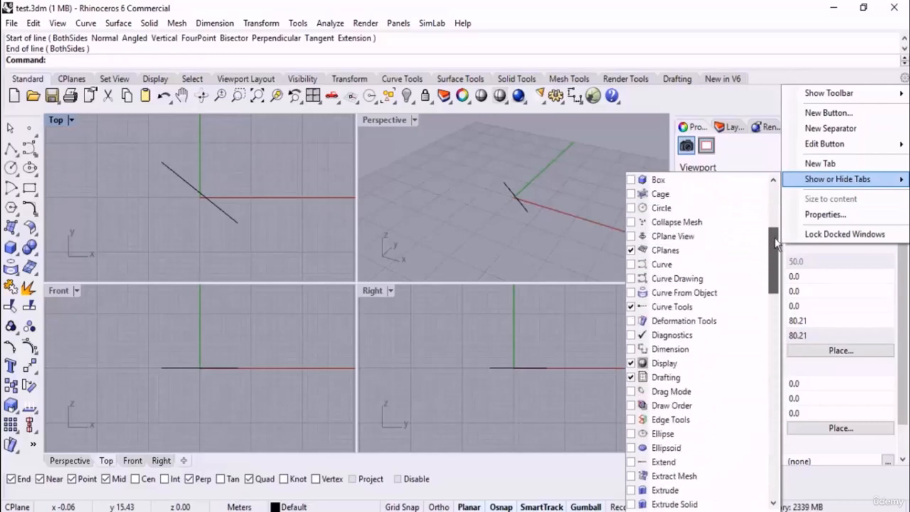
drag(777, 242, 774, 205)
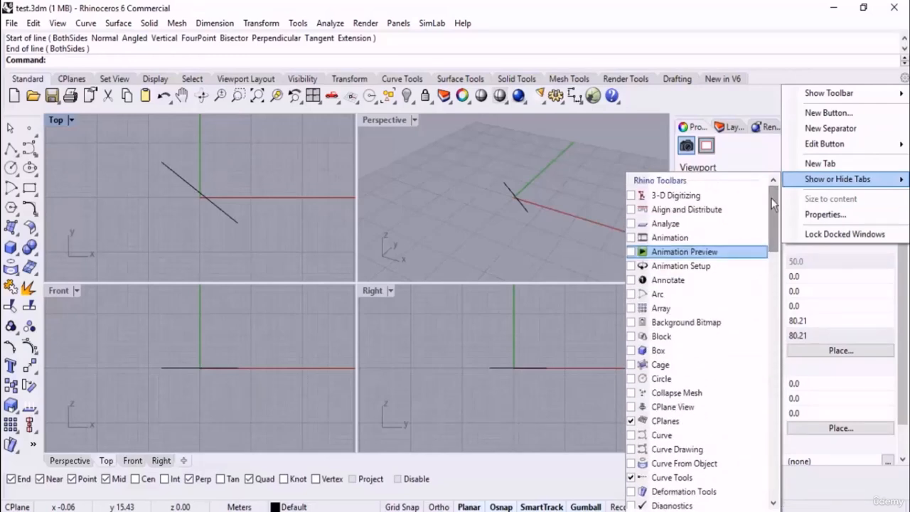
click(446, 193)
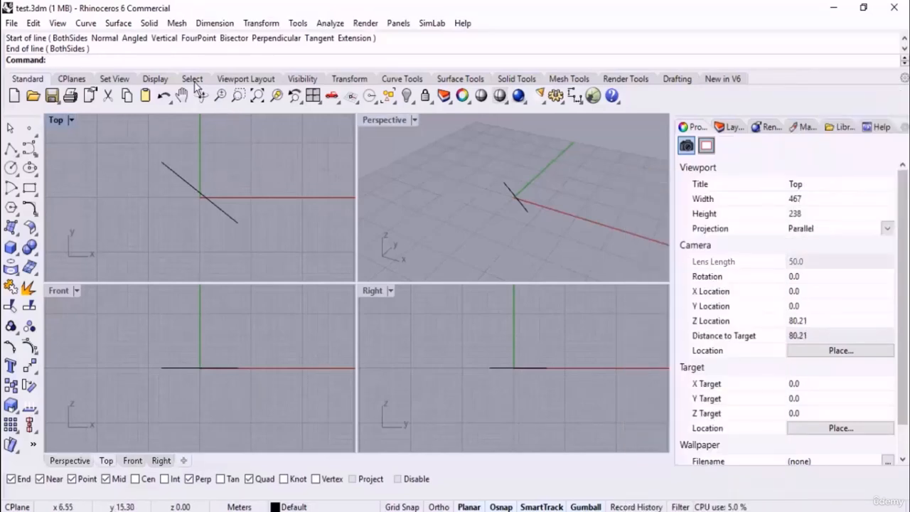
Tear the Select tab out of the toolbar group to remove it.
drag(194, 82, 169, 230)
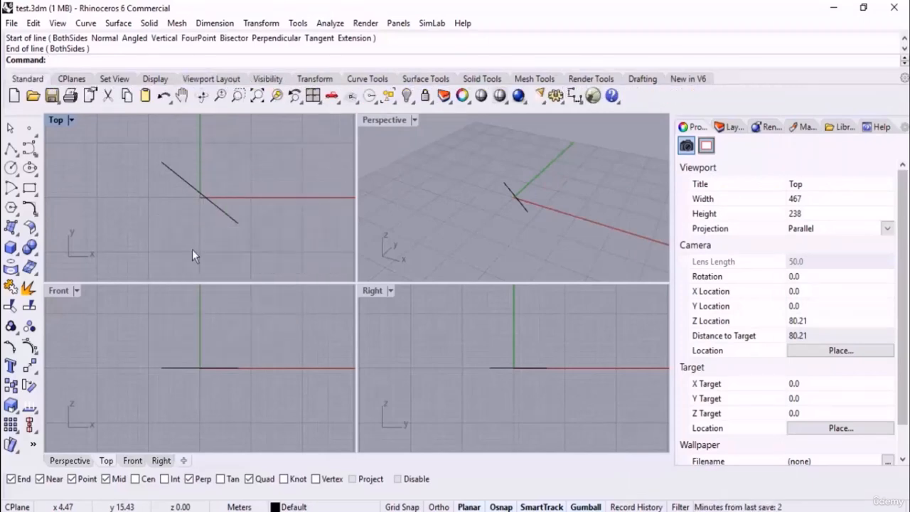
click(277, 230)
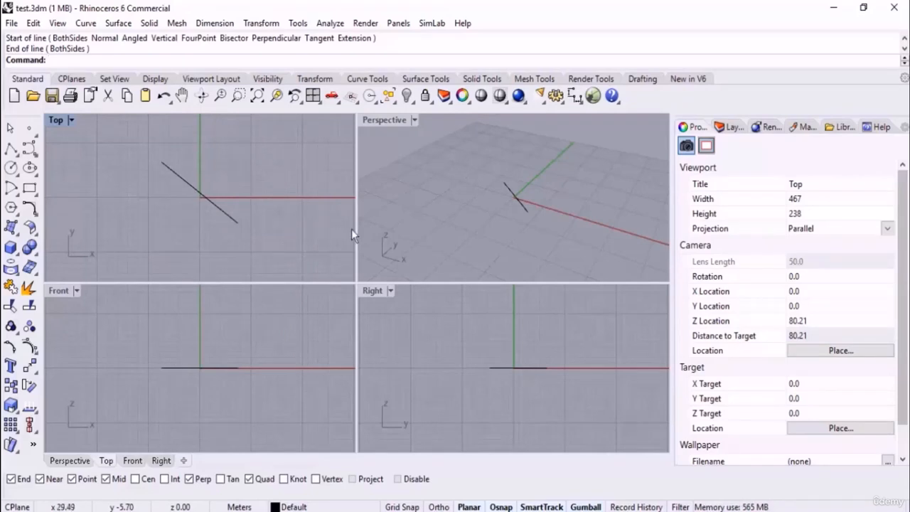
Show the Select toolbar again and place its tab between Set View and Display.
right_click(751, 80)
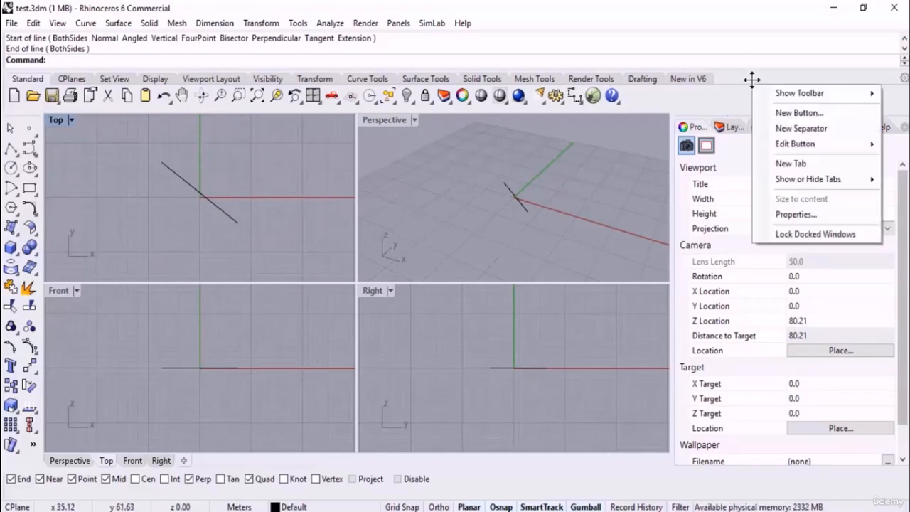
mouse_move(860, 186)
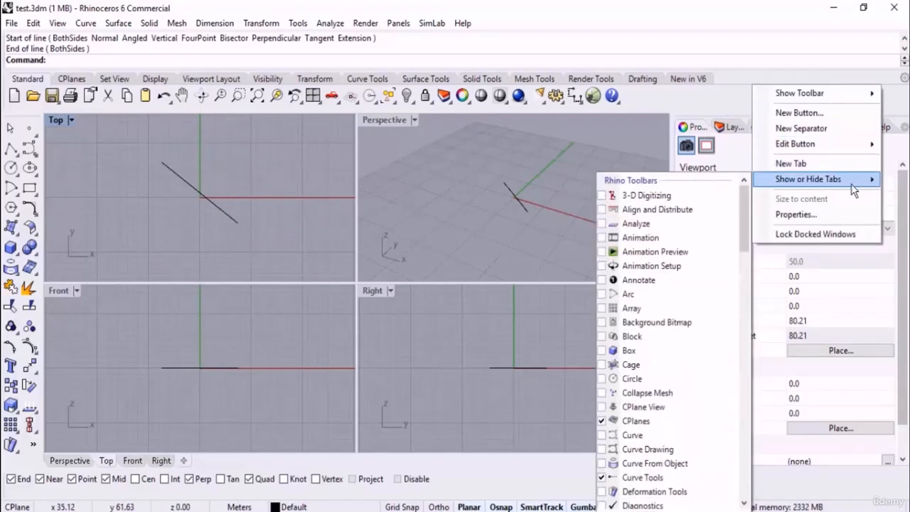
scroll(751, 234, down, 1)
drag(751, 234, 759, 400)
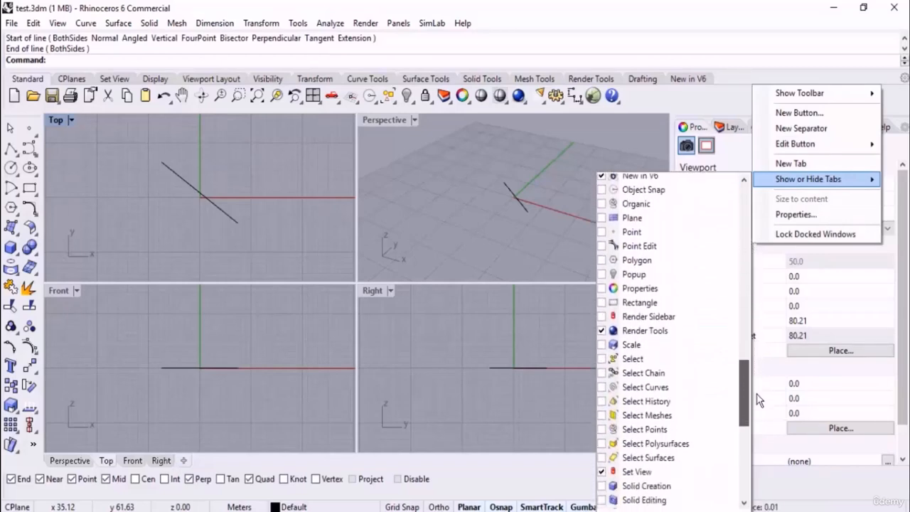
click(602, 359)
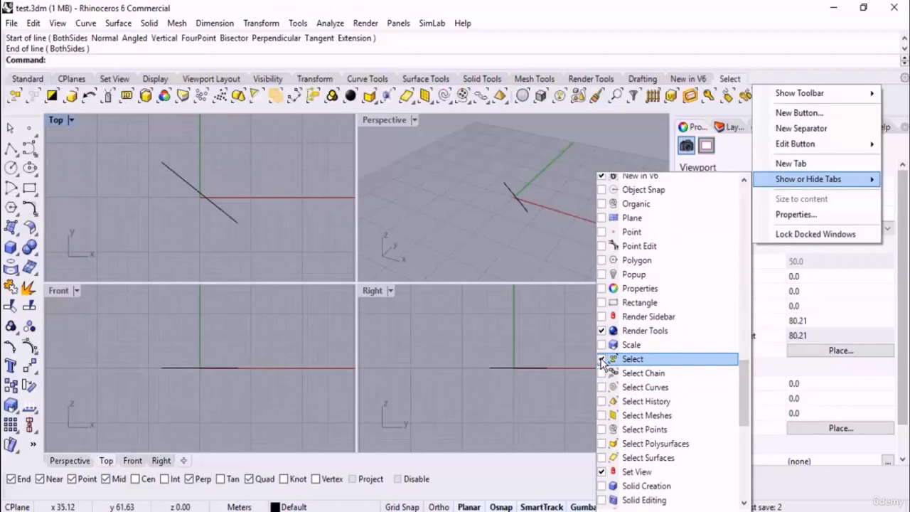
click(484, 209)
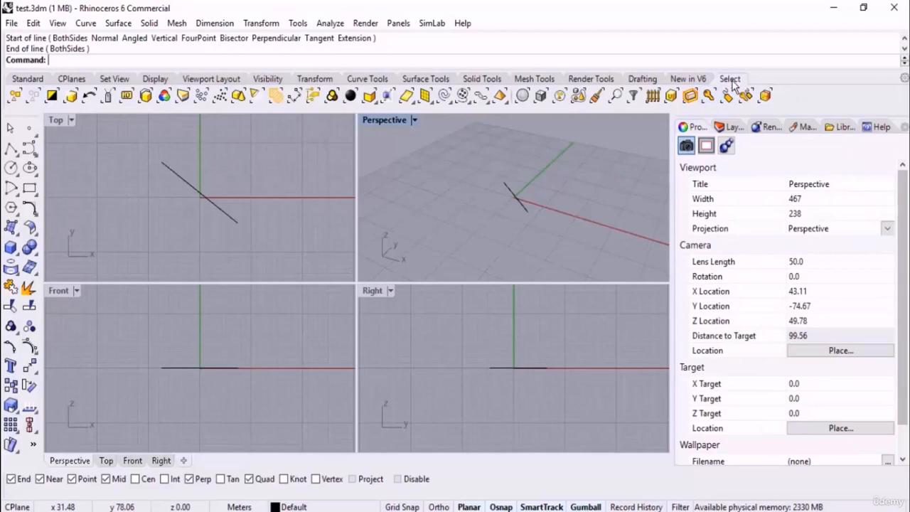
drag(732, 84, 151, 81)
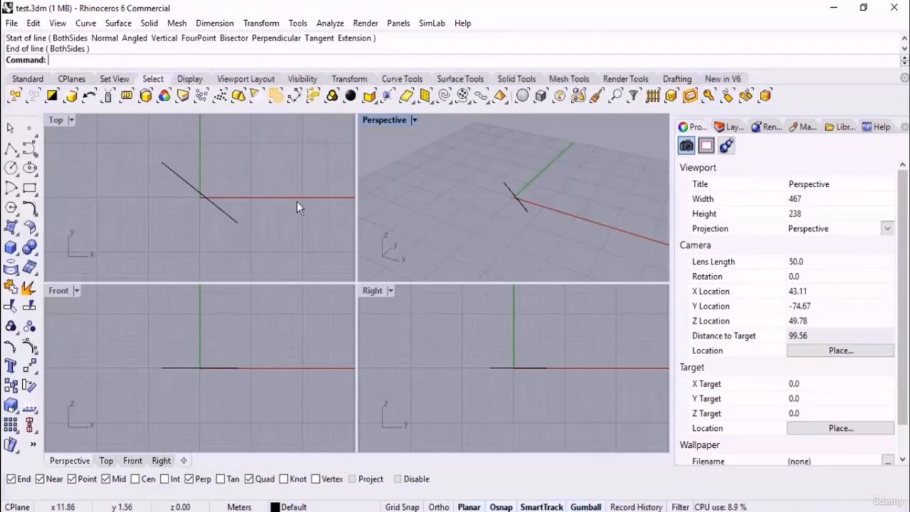
click(281, 189)
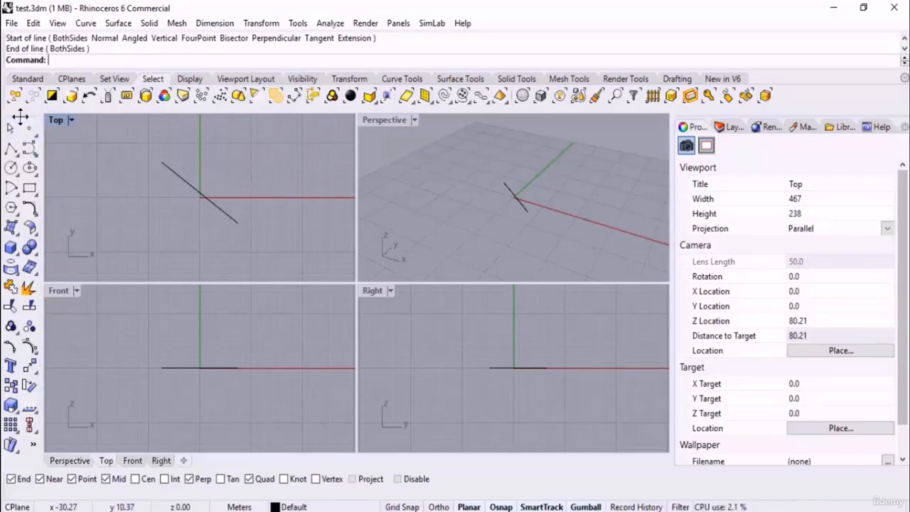
Undock the Main sidebar so it floats over the viewports and dock it back beside them.
drag(20, 116, 123, 163)
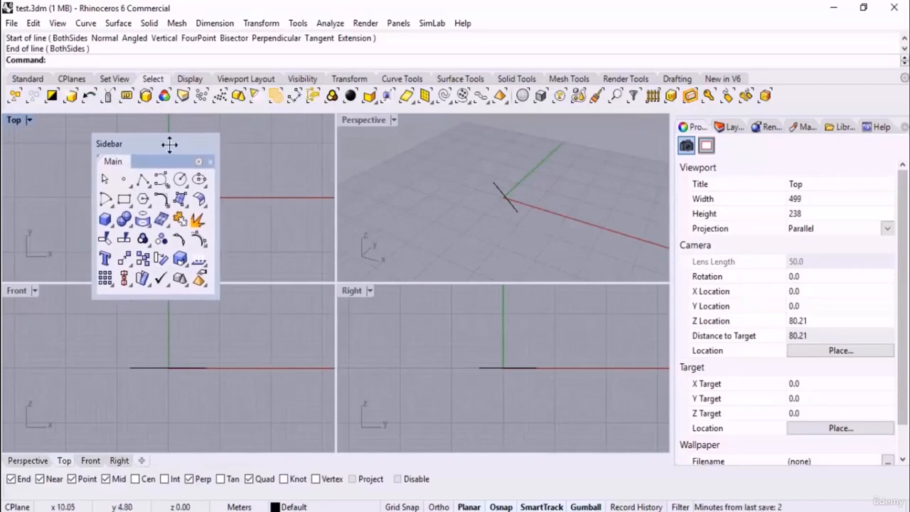
drag(169, 145, 8, 164)
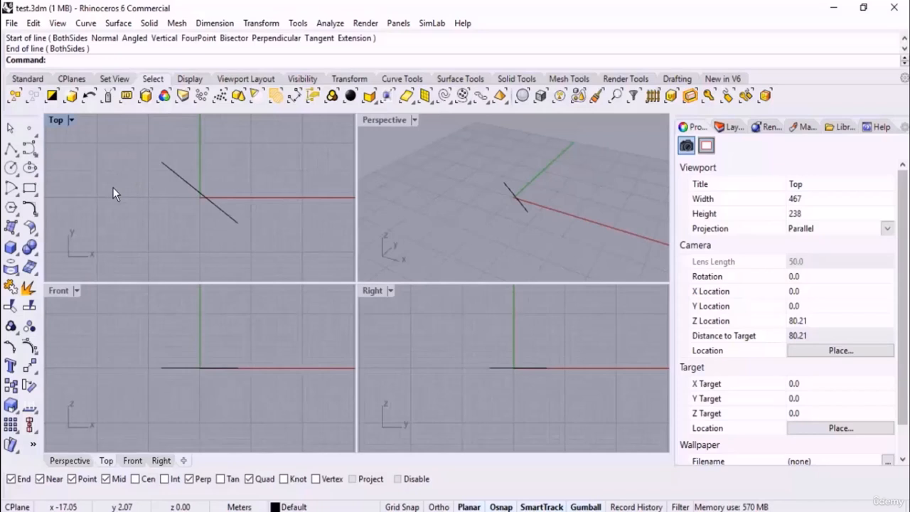
Look through the Standard, Curve Tools, Solid Tools and Surface Tools toolbars and their matching sidebars, and activate the Perspective viewport.
click(27, 78)
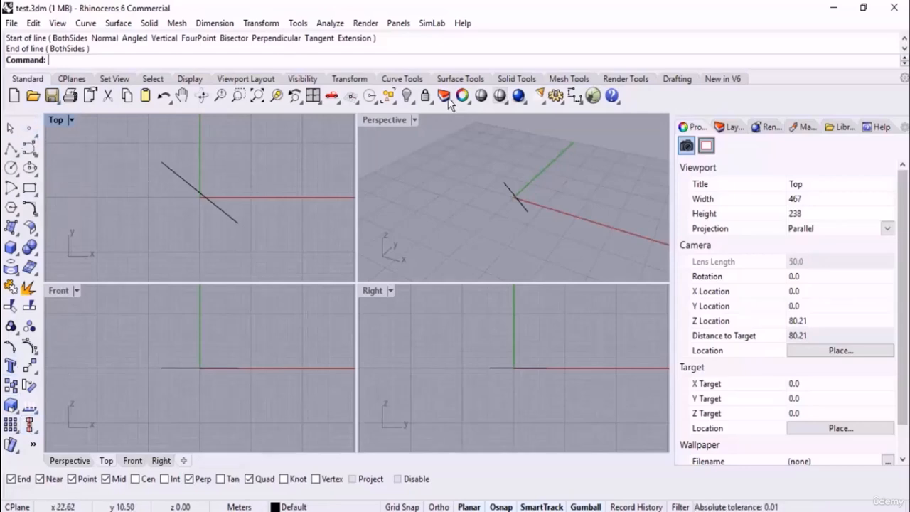
click(408, 80)
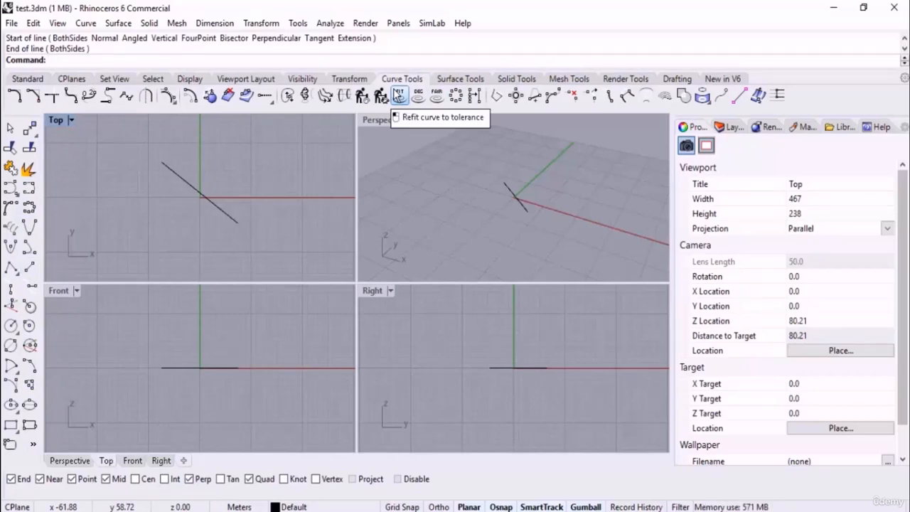
click(516, 79)
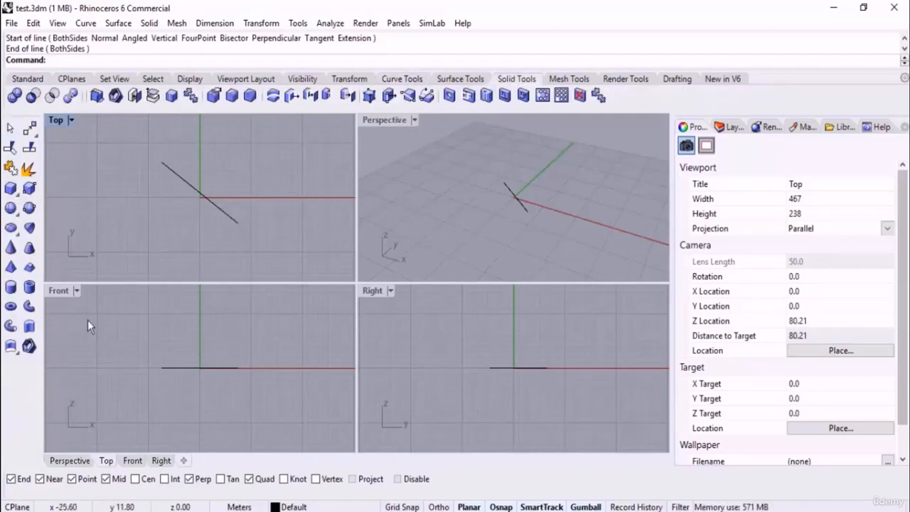
click(462, 79)
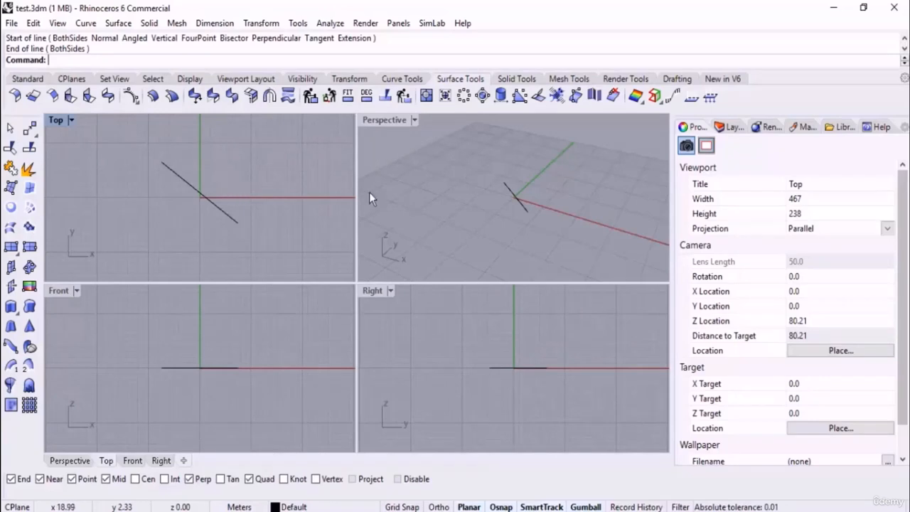
click(584, 213)
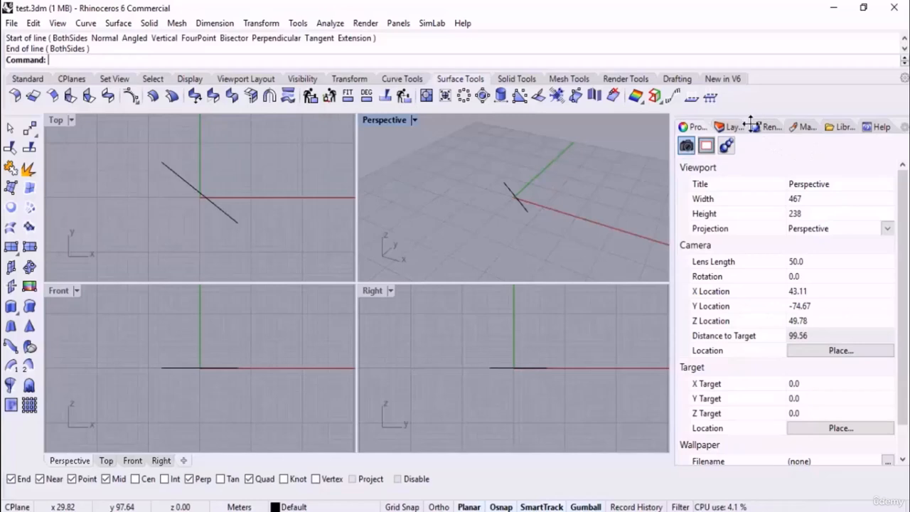
Float the panel group containing Properties, dock it back beside the viewports and widen it.
drag(751, 124, 491, 156)
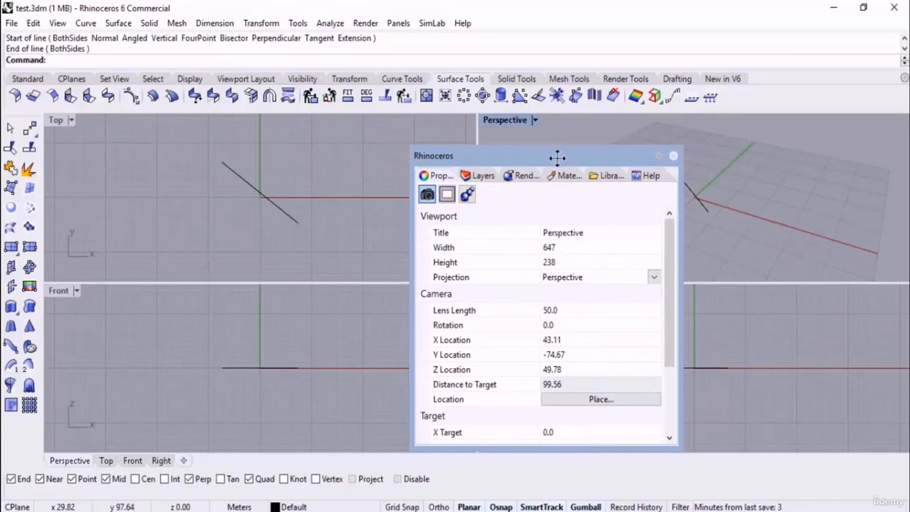
drag(558, 157, 907, 169)
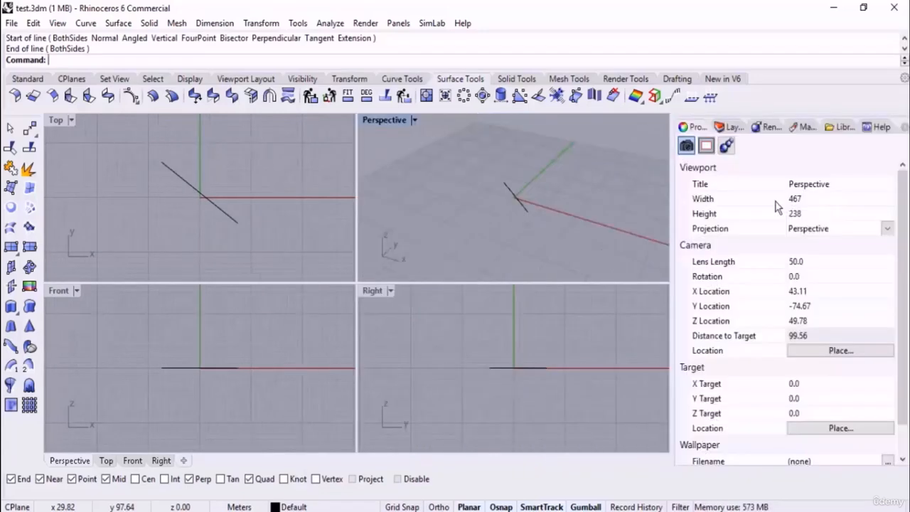
drag(673, 189, 564, 192)
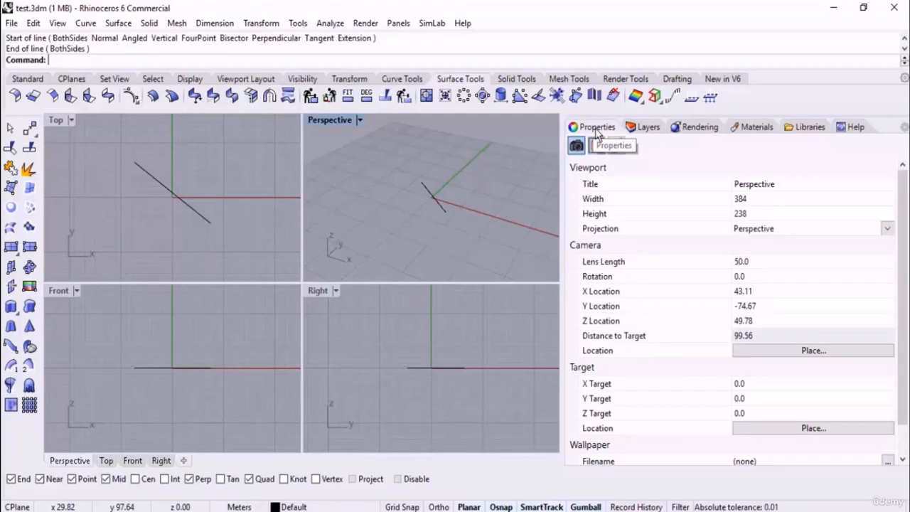
View the Layers and Rendering panels, and remove the Rendering and Libraries panels from the panel group.
click(646, 129)
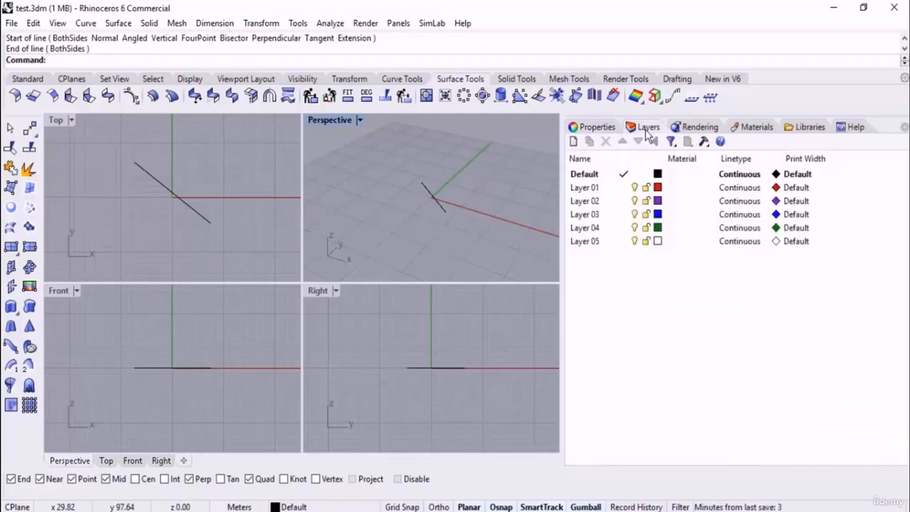
click(700, 128)
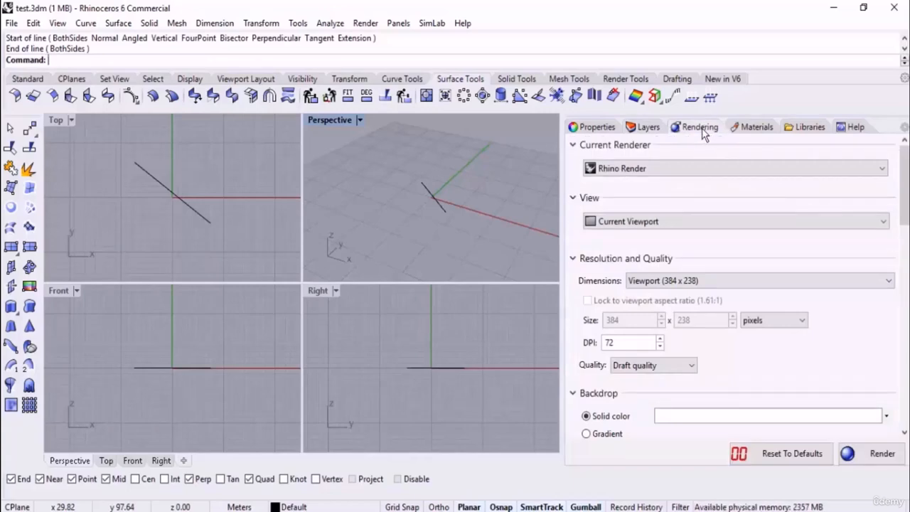
drag(702, 134, 284, 211)
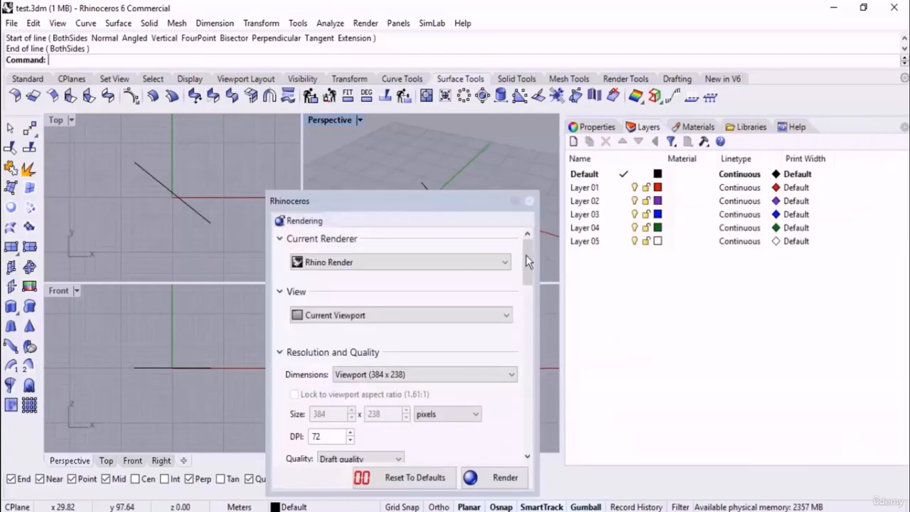
click(529, 202)
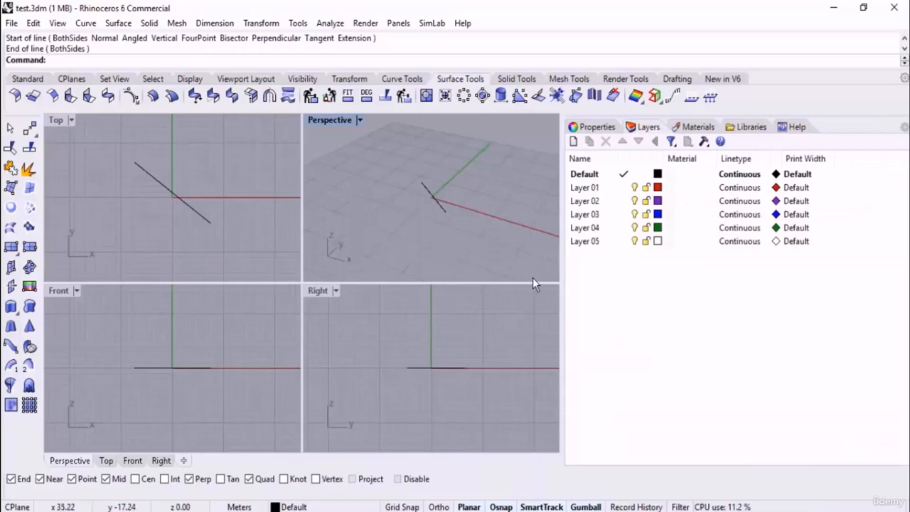
drag(751, 131, 356, 211)
click(622, 217)
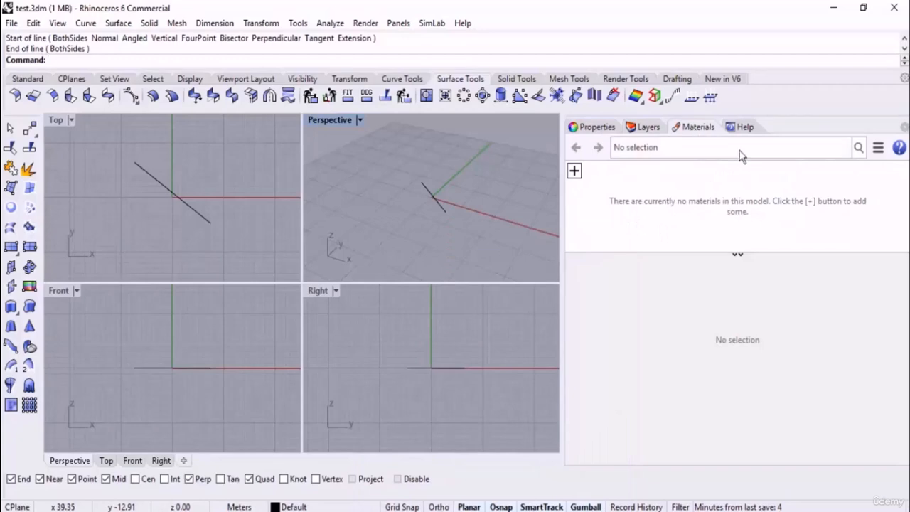
Open the Help panel and start the Polyline command from the Standard toolbar's sidebar to view its help topic.
click(743, 129)
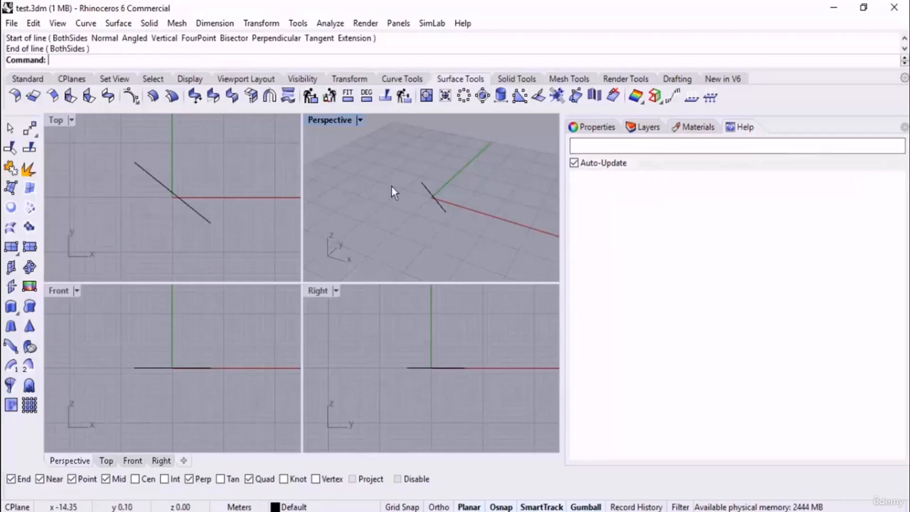
click(25, 80)
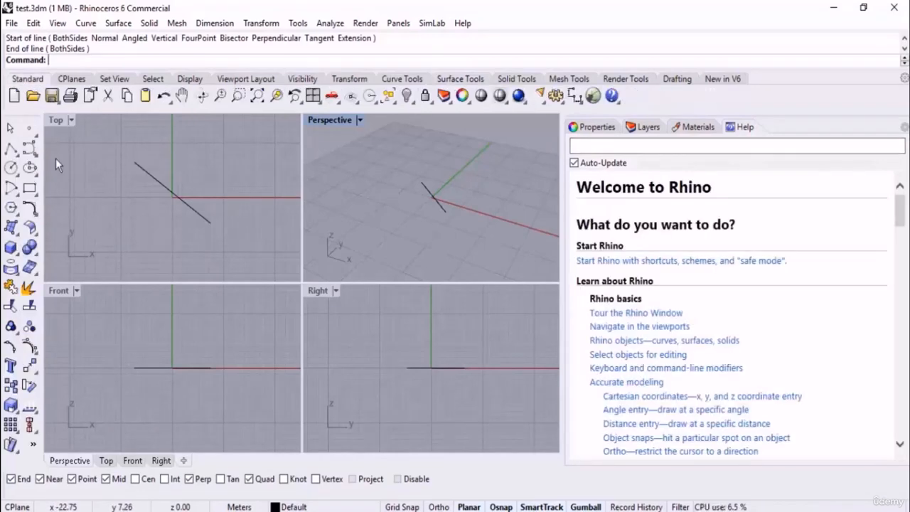
click(15, 151)
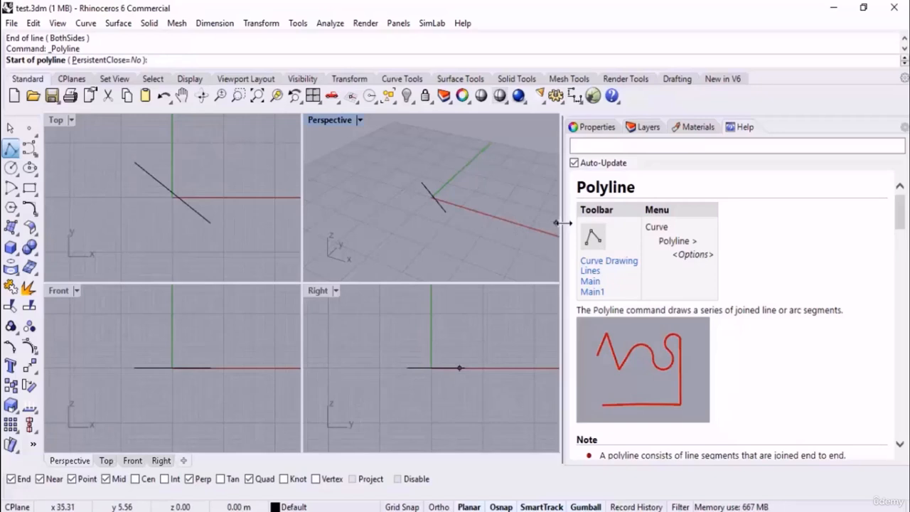
Narrow the panel group and remove the Properties panel from it.
drag(705, 231, 701, 207)
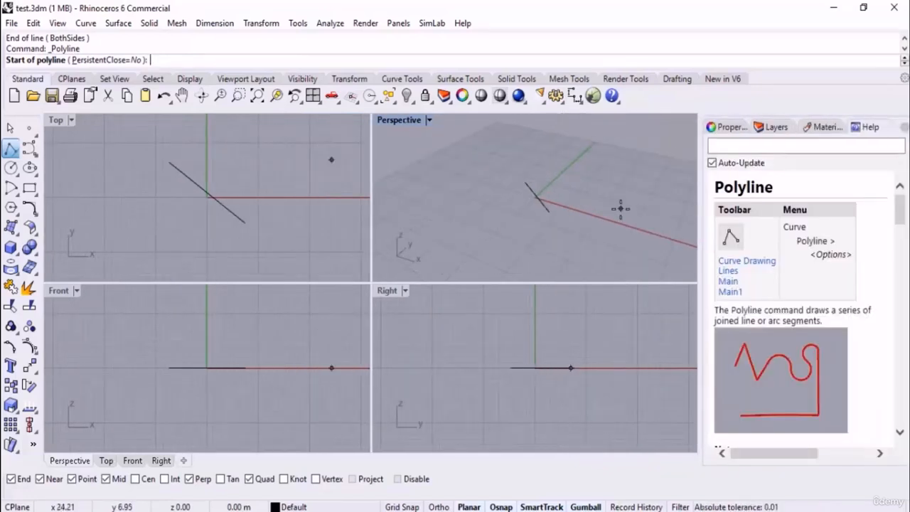
click(725, 128)
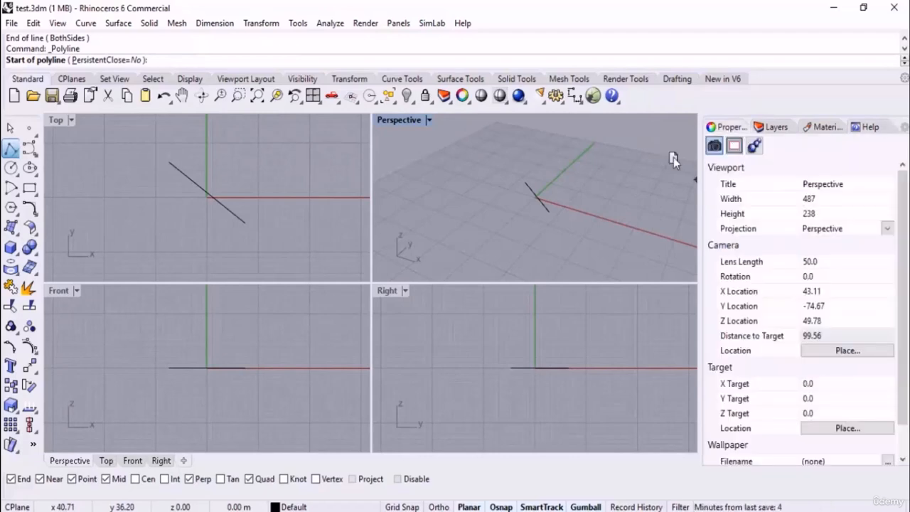
drag(382, 191, 384, 193)
click(631, 179)
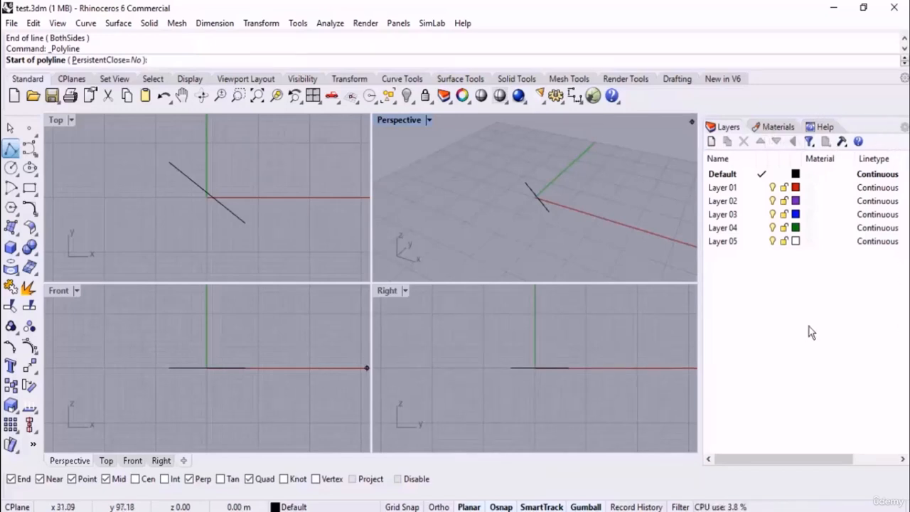
Add the Properties panel to the panel group and place it ahead of Layers.
click(904, 130)
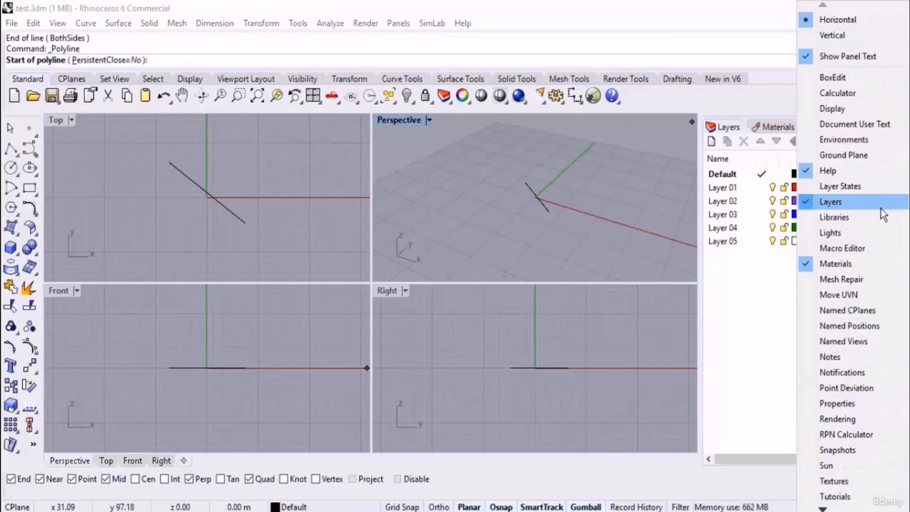
click(849, 403)
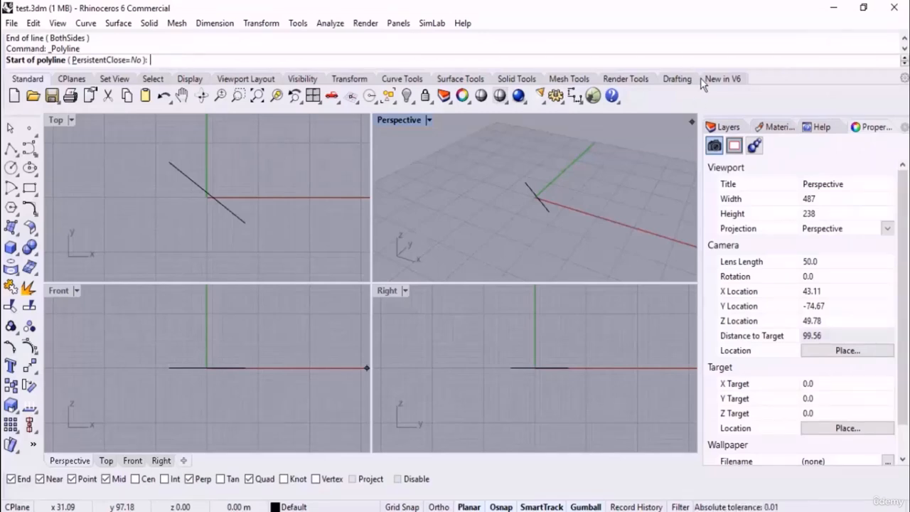
drag(881, 133, 736, 134)
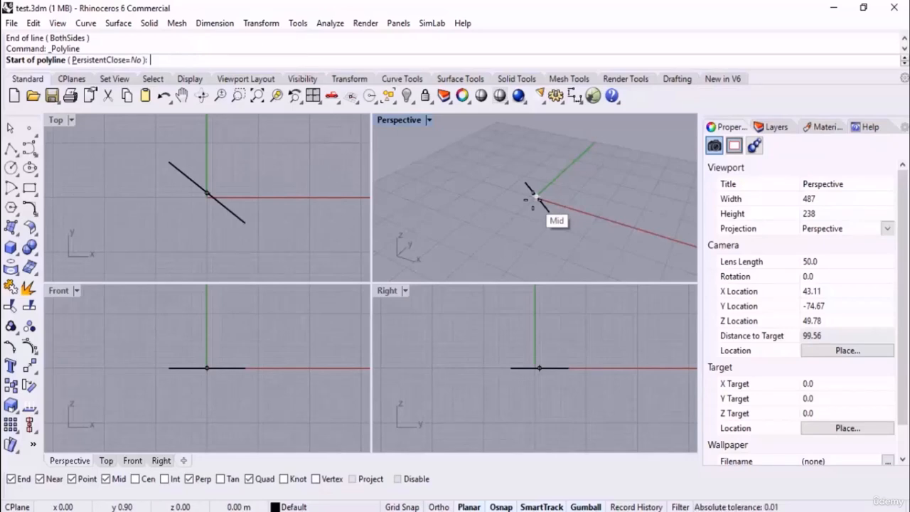
Cancel the active Polyline command and delete the diagonal line at the origin.
key(Escape)
click(538, 205)
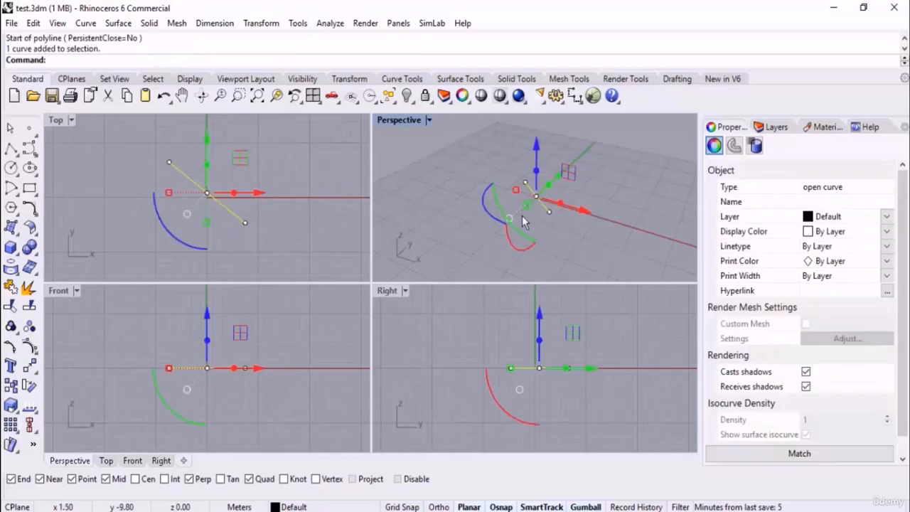
key(Delete)
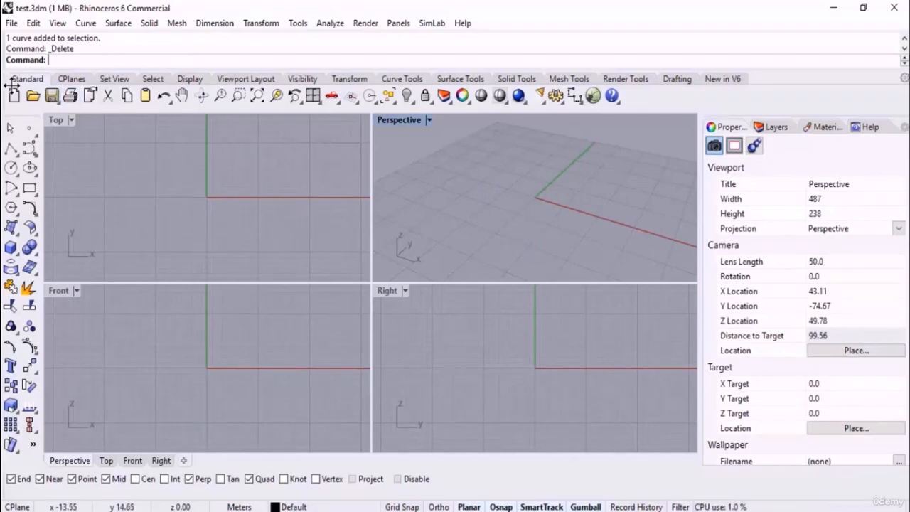
Undock and close the Standard toolbar group, its sidebar and the panel group containing Properties, leaving the Top viewport active.
drag(6, 80, 206, 156)
click(676, 155)
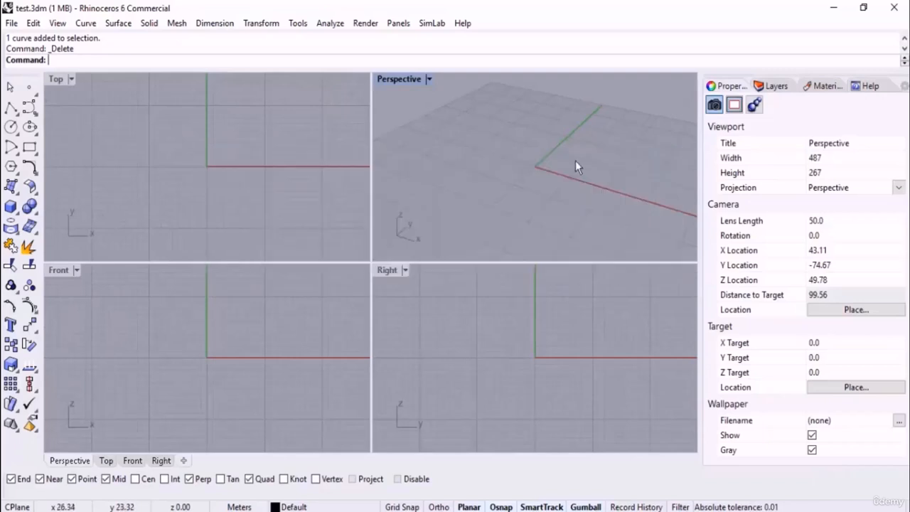
drag(27, 74, 155, 148)
click(255, 168)
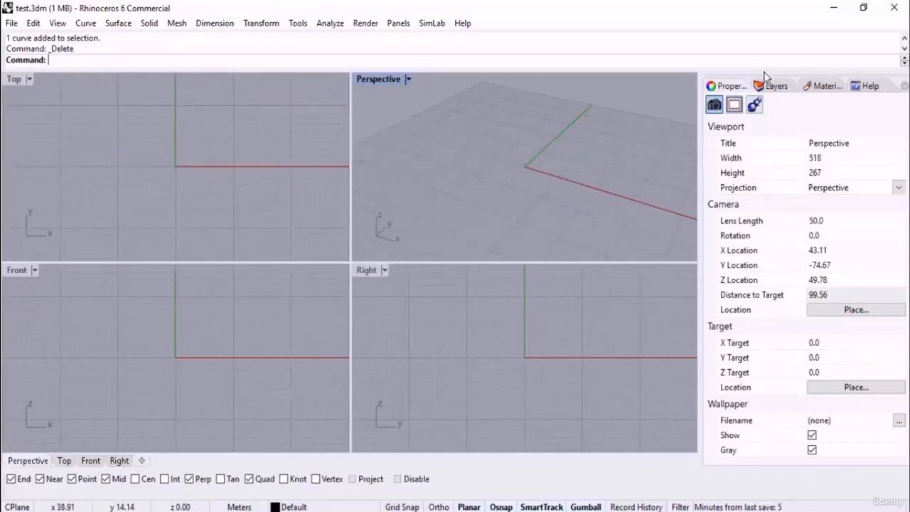
drag(764, 74, 463, 155)
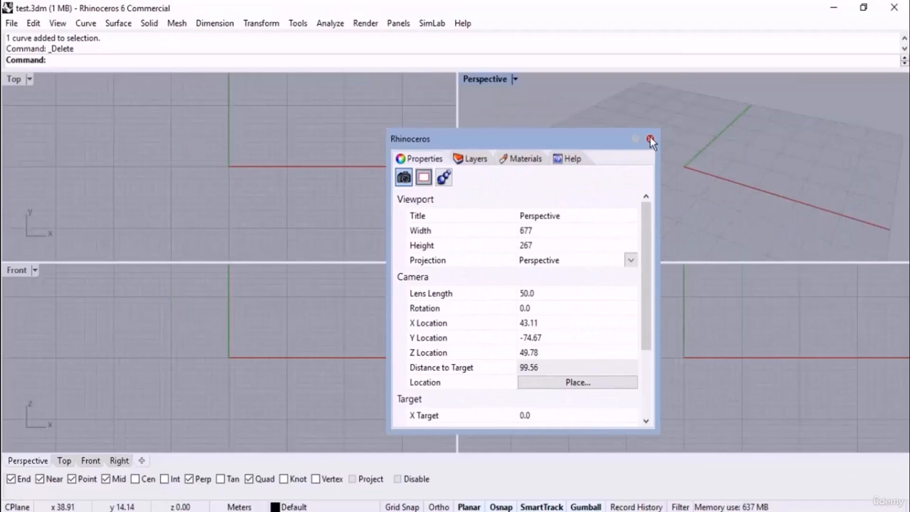
click(649, 140)
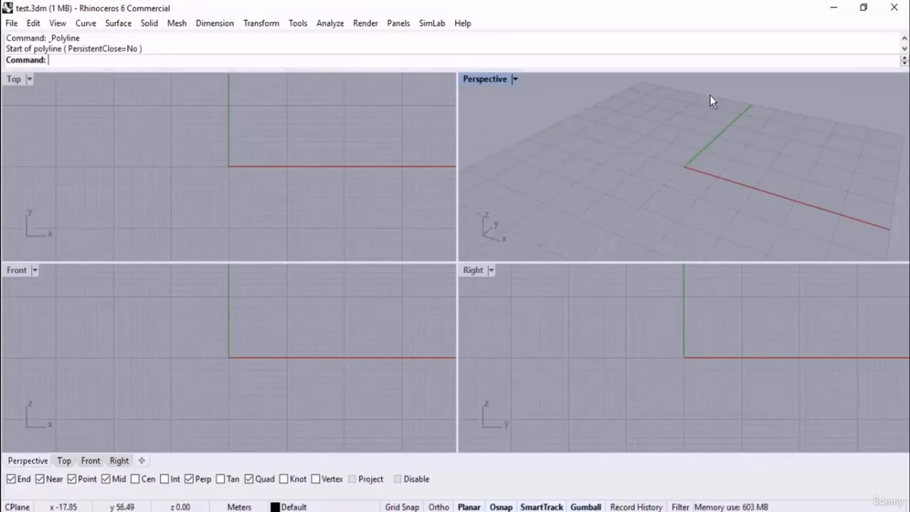
click(374, 130)
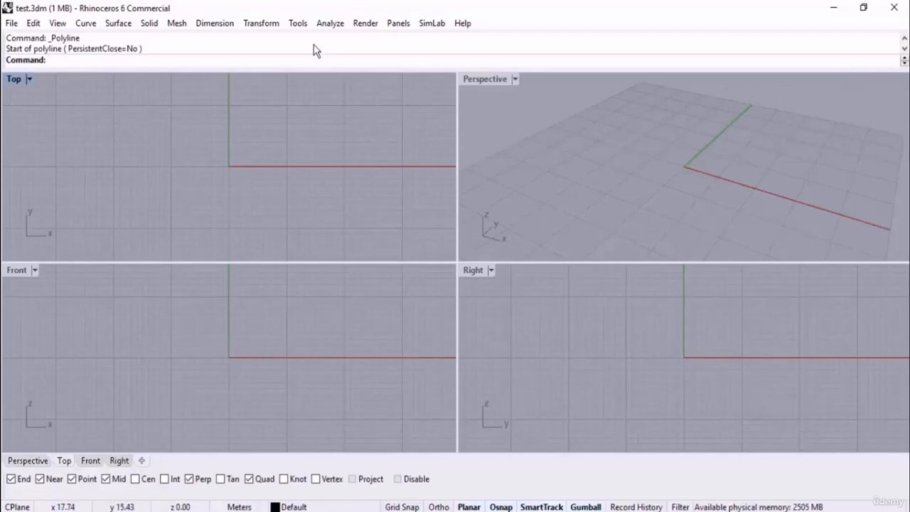
Show the Standard Toolbar Group (15 tabs) from the default toolbar file in the toolbar layout options.
click(298, 24)
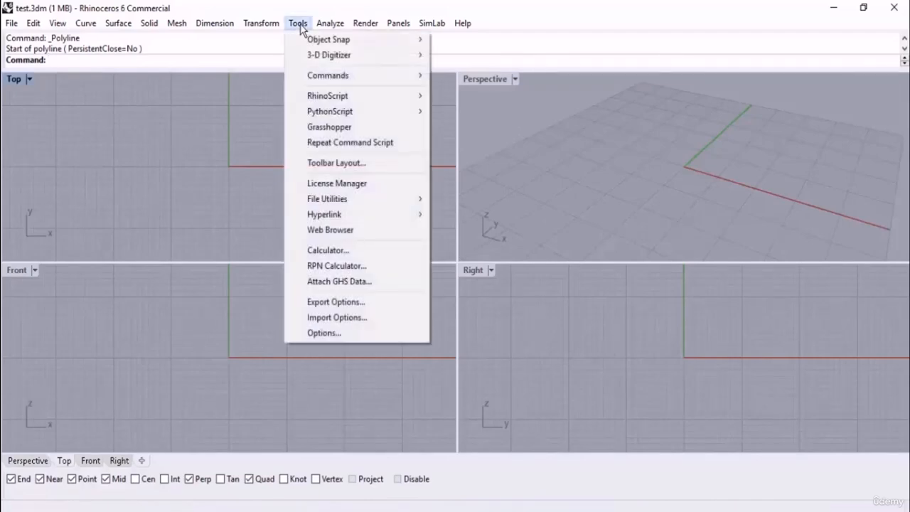
click(386, 163)
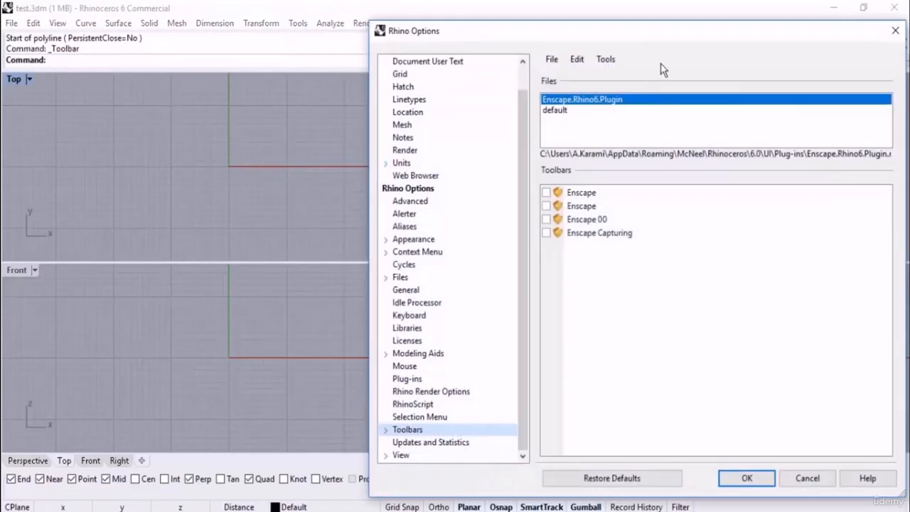
drag(609, 36, 520, 36)
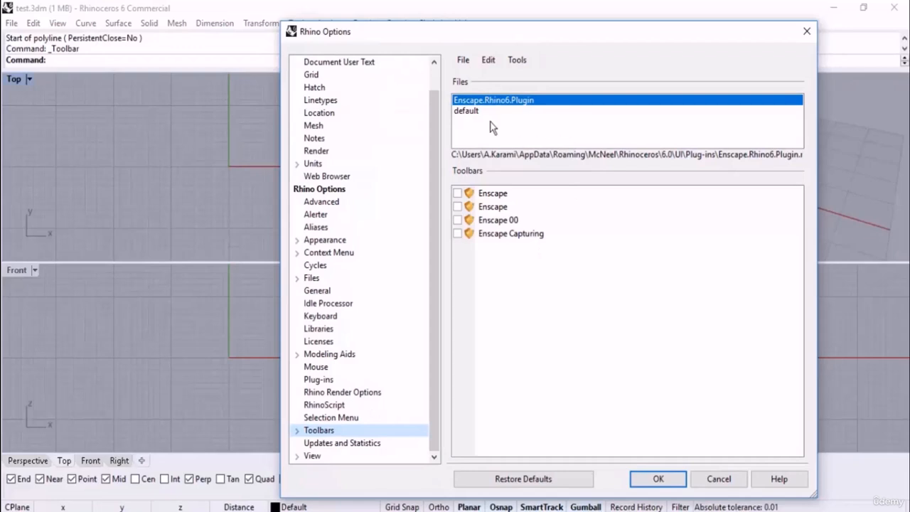
click(469, 112)
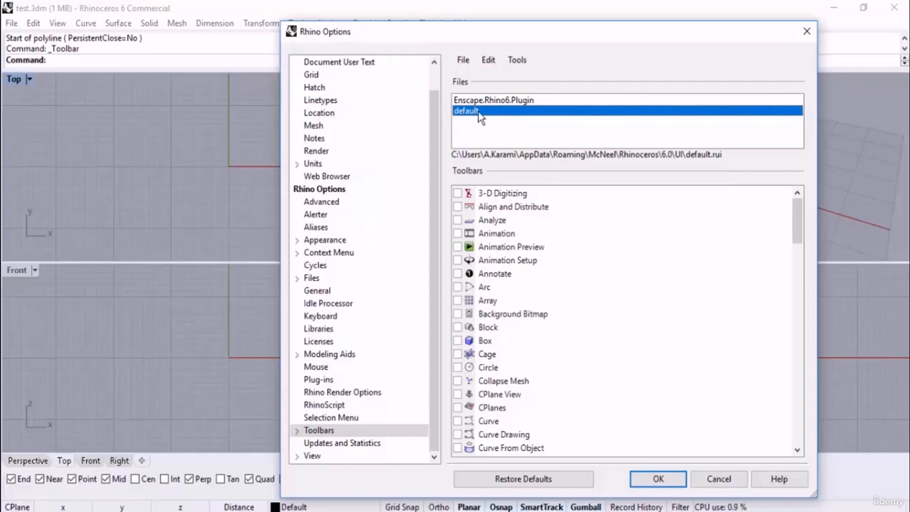
drag(796, 212, 818, 391)
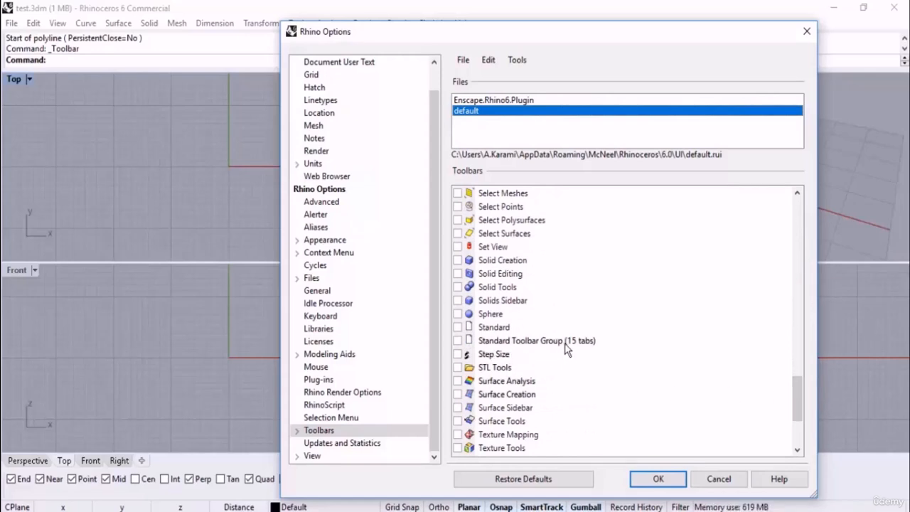
click(458, 341)
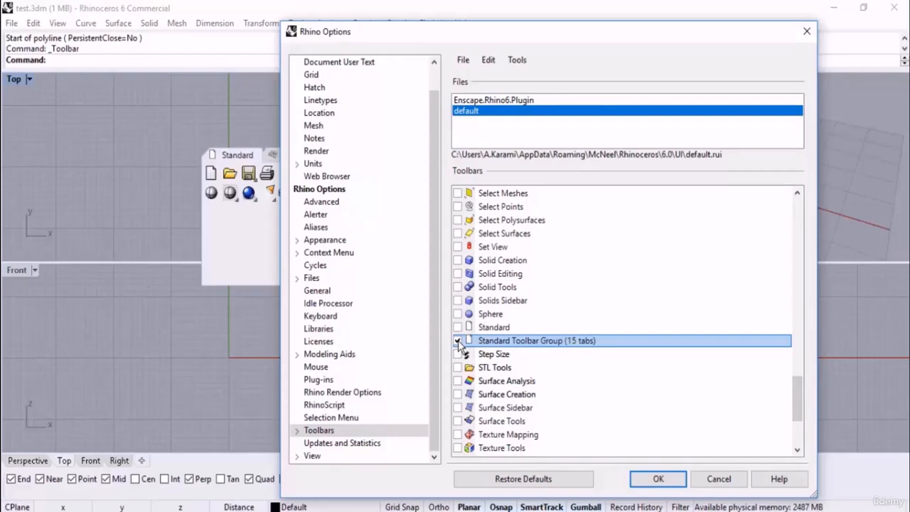
click(659, 479)
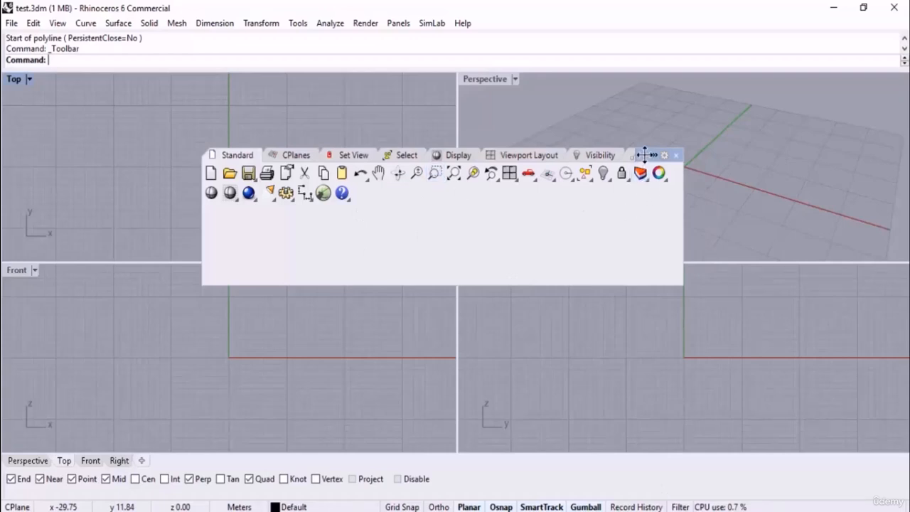
Dock the Standard toolbar group below the viewports, float it again and dock it above the viewports.
drag(645, 155, 842, 441)
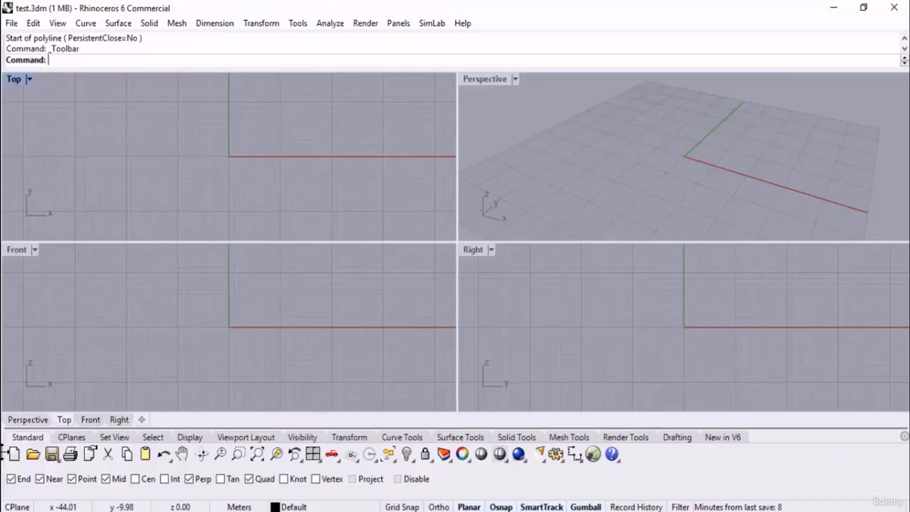
drag(3, 452, 210, 207)
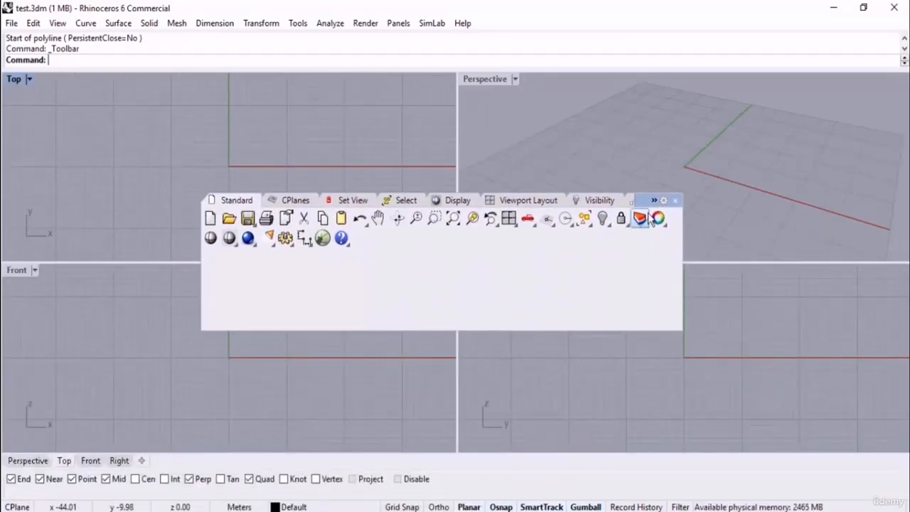
drag(645, 200, 621, 76)
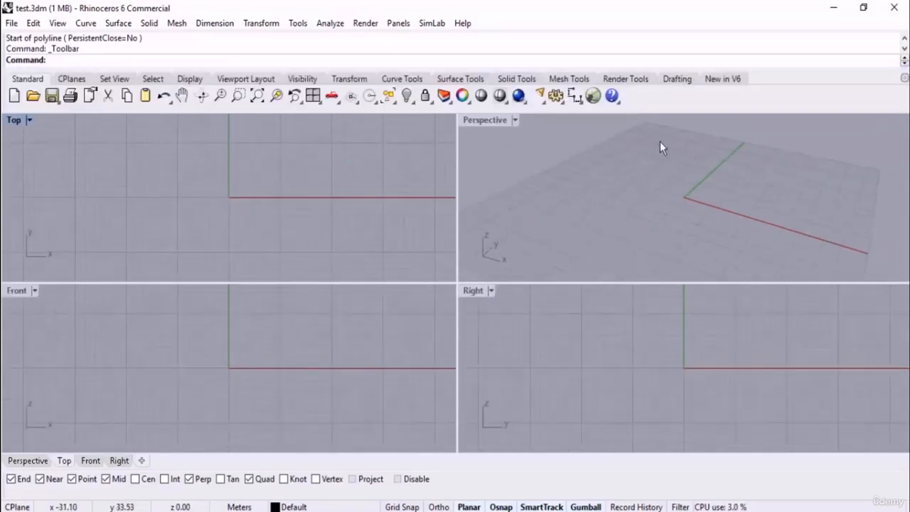
Float and widen the Standard toolbar group, and detach the Display toolbar from it as a separate floating toolbar.
double_click(4, 93)
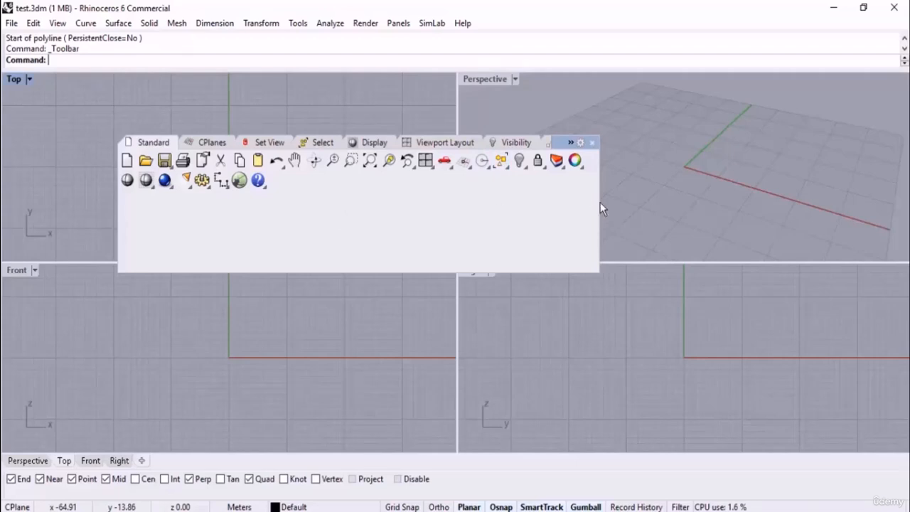
drag(597, 199, 776, 200)
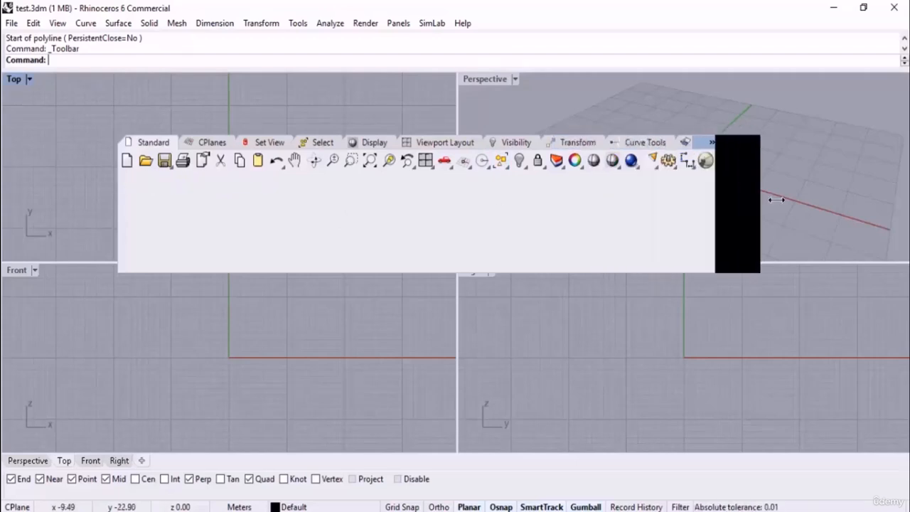
click(375, 143)
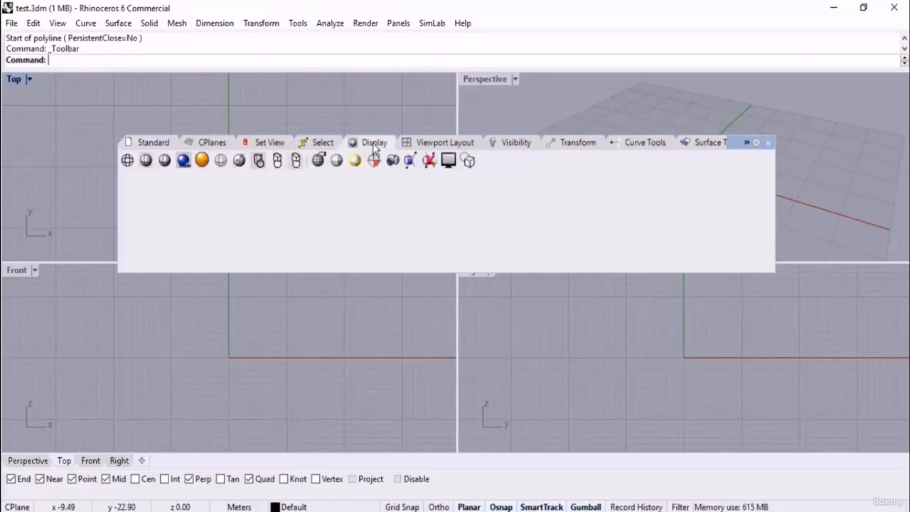
drag(375, 146, 264, 307)
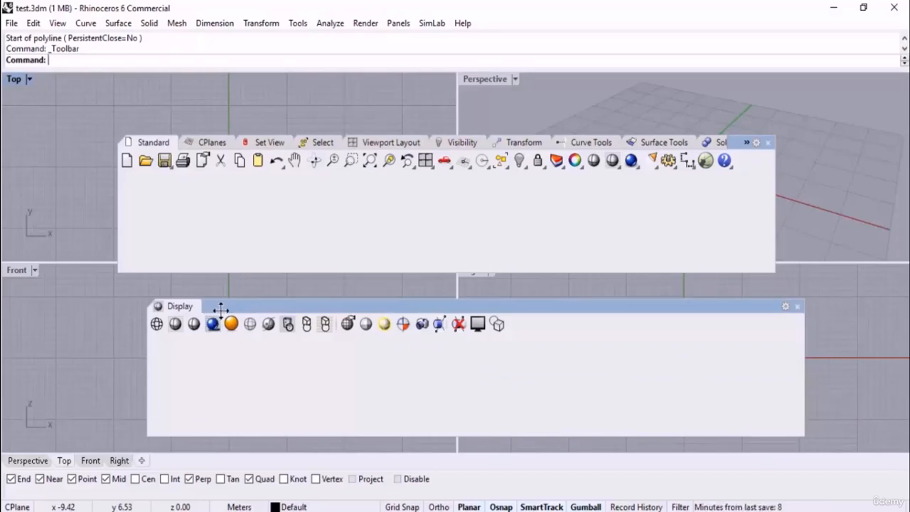
Dock the Display toolbar vertically beside the viewports, float it and merge it back into the group between CPlanes and Set View.
drag(218, 305, 5, 324)
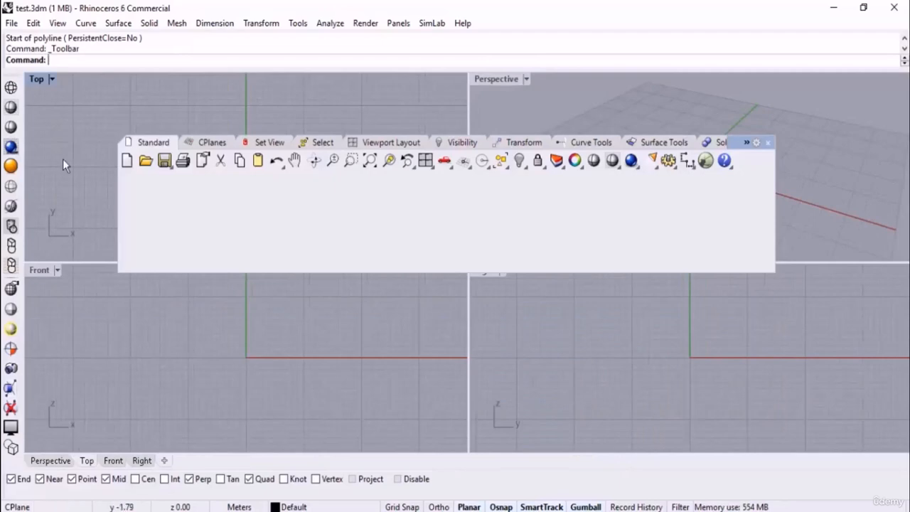
drag(11, 79, 276, 311)
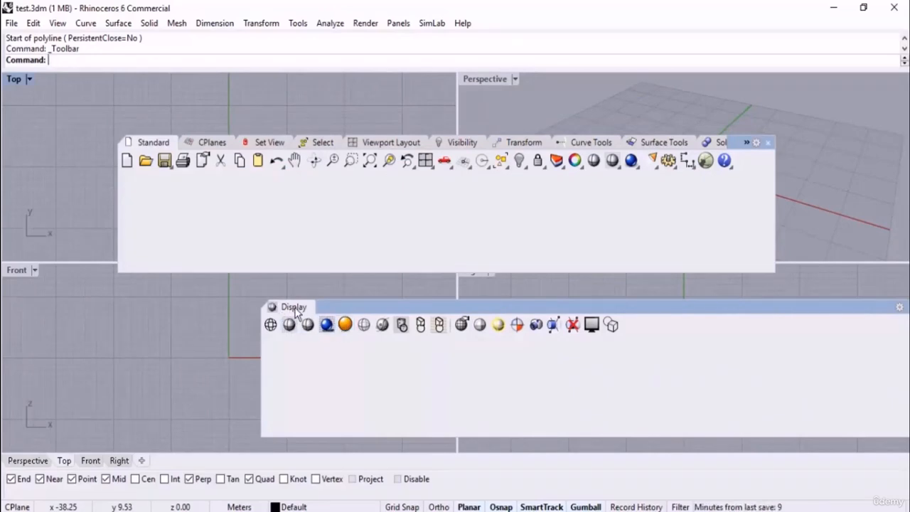
drag(295, 315, 263, 149)
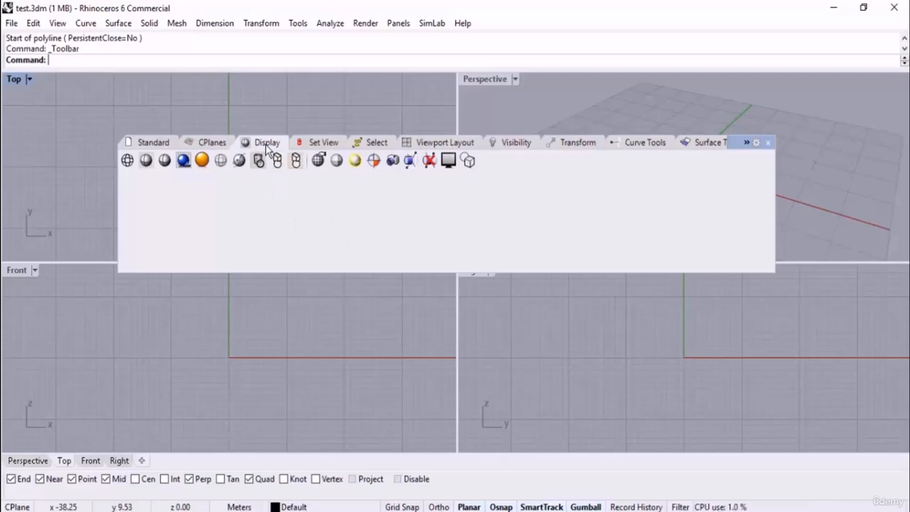
Detach the Display toolbar again, dock it below the viewports, and return it to the group between CPlanes and Set View.
drag(267, 146, 339, 392)
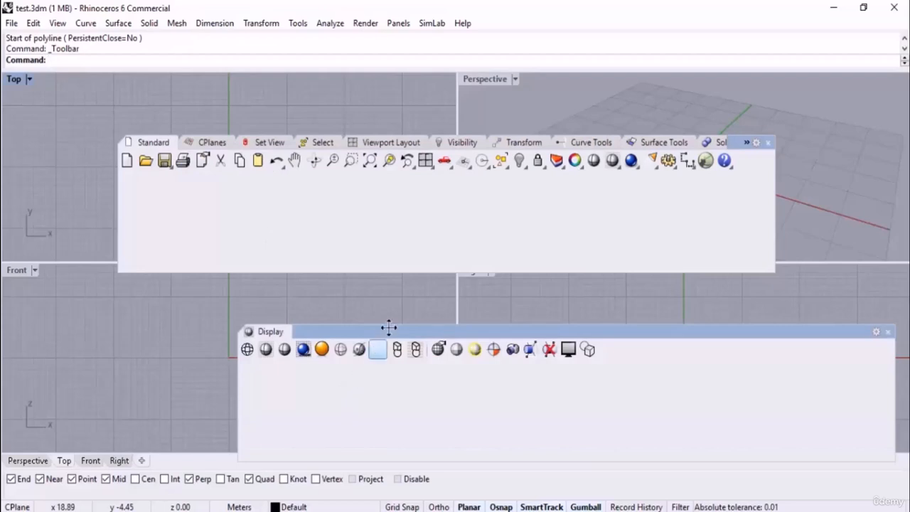
drag(400, 329, 847, 472)
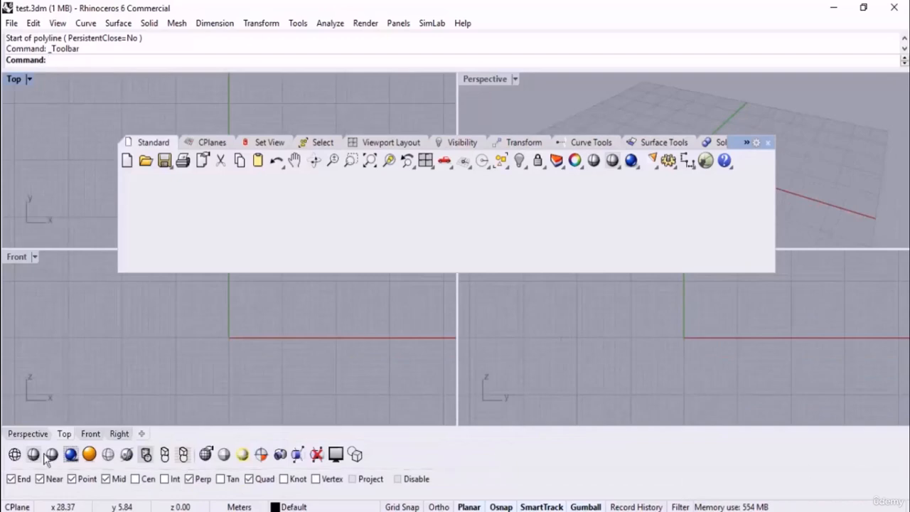
drag(4, 455, 156, 334)
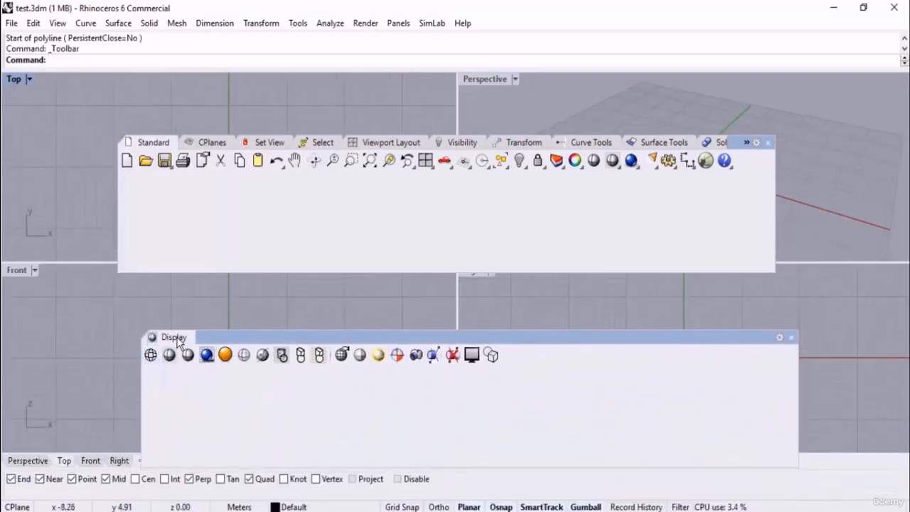
drag(178, 337, 259, 158)
click(347, 326)
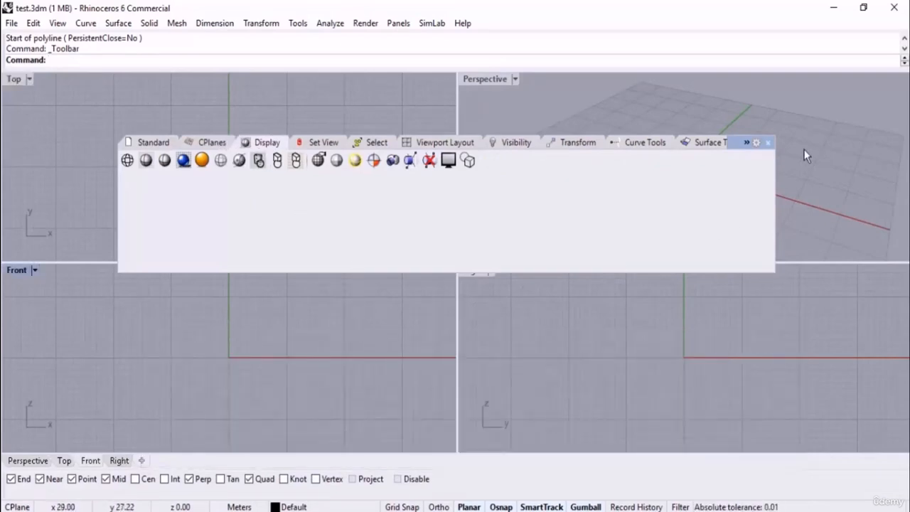
Dock the floating toolbar group above the viewports and activate the Top viewport.
drag(739, 147, 735, 71)
click(227, 178)
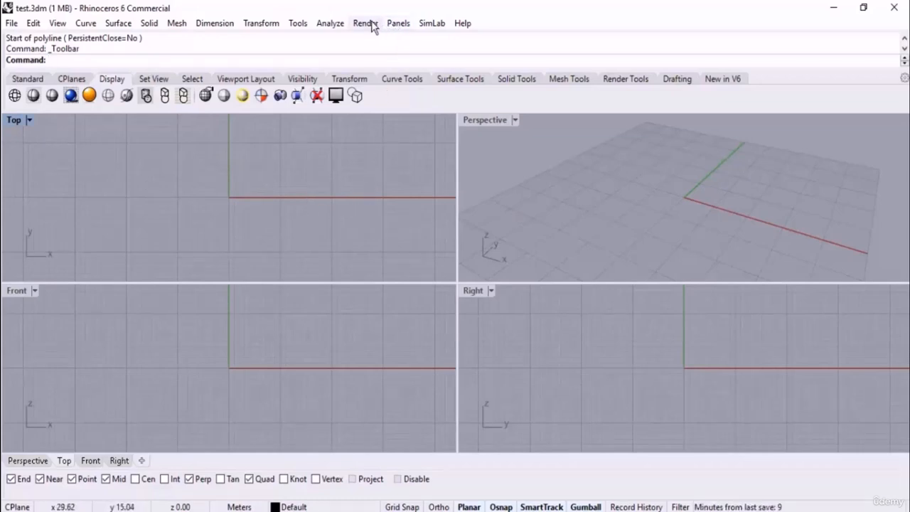
Make the sidebar visible through the toolbar layout's Size and Styles options and apply the change.
click(297, 23)
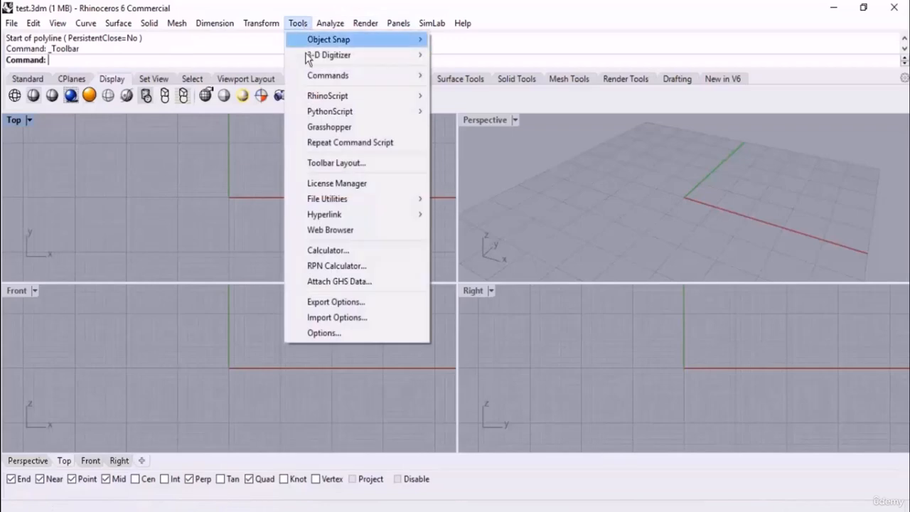
click(369, 163)
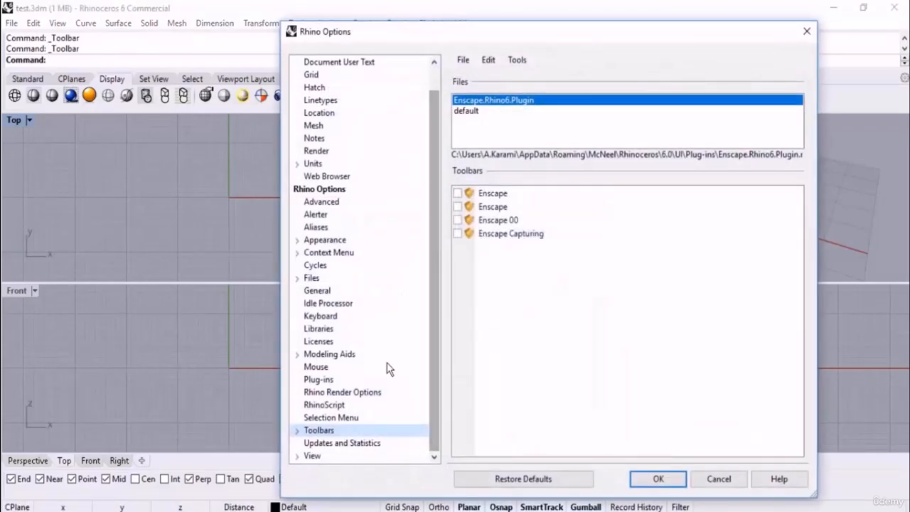
click(296, 431)
drag(434, 395, 433, 404)
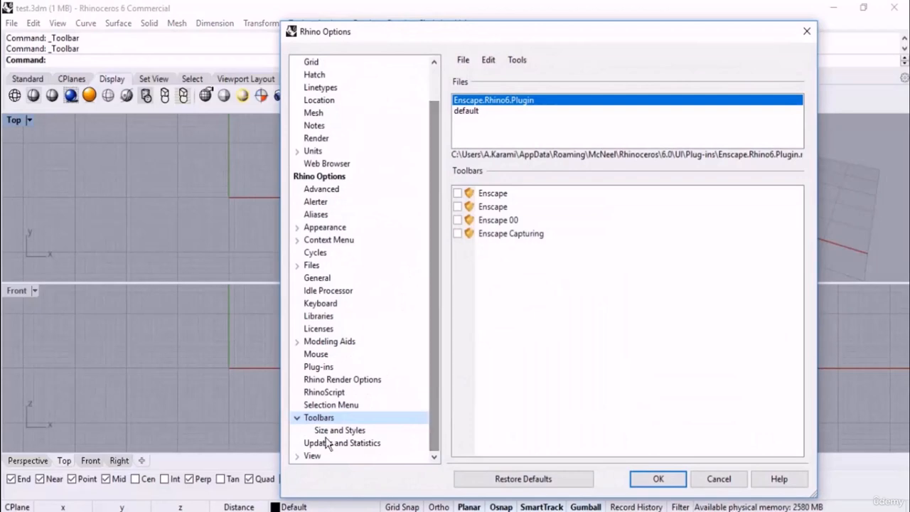
click(350, 433)
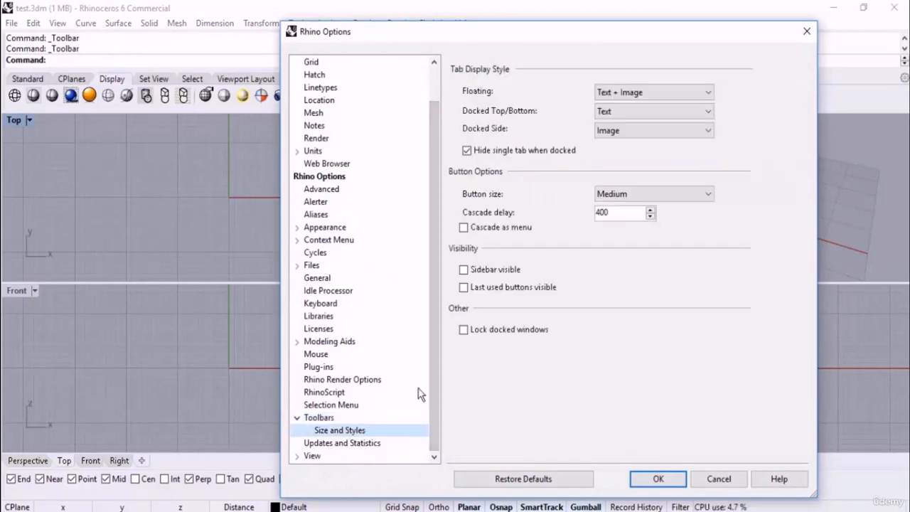
click(464, 270)
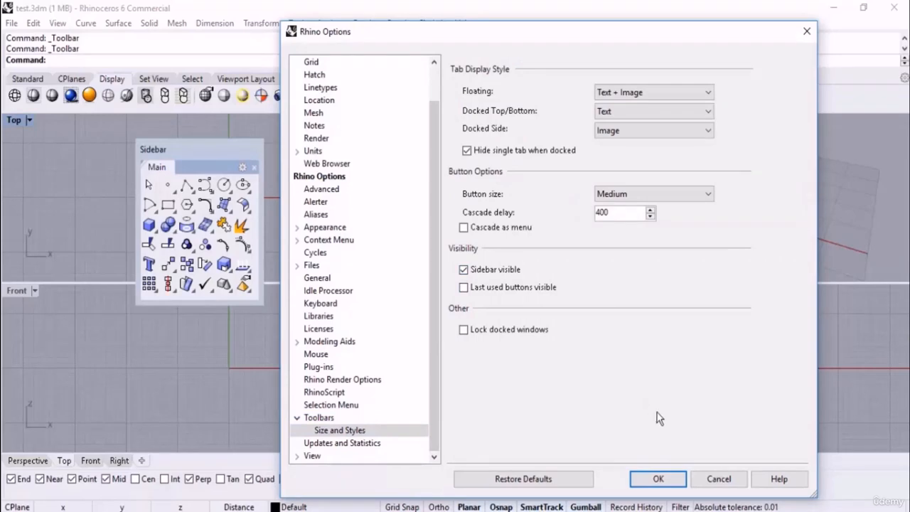
click(658, 479)
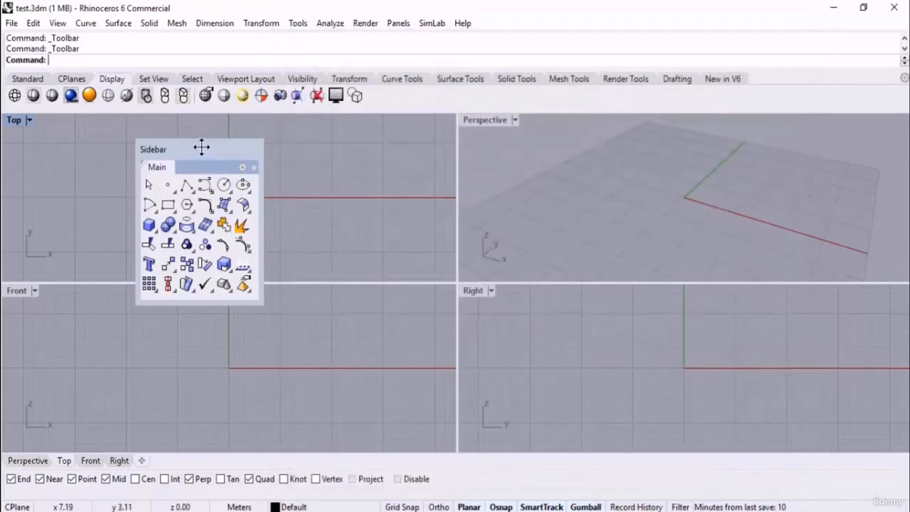
Dock the floating sidebar vertically beside the viewports, narrow it to one column of tools and widen it back to two.
drag(214, 150, 250, 197)
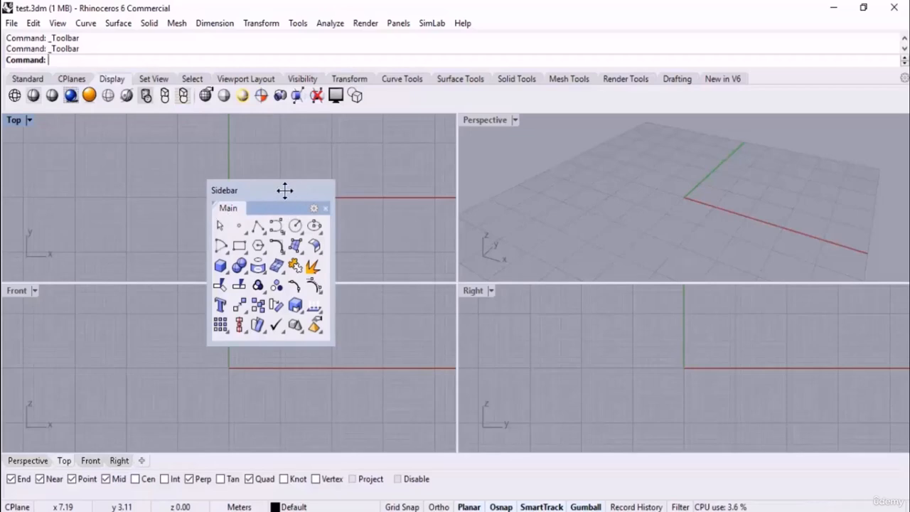
drag(284, 191, 167, 192)
drag(111, 208, 402, 213)
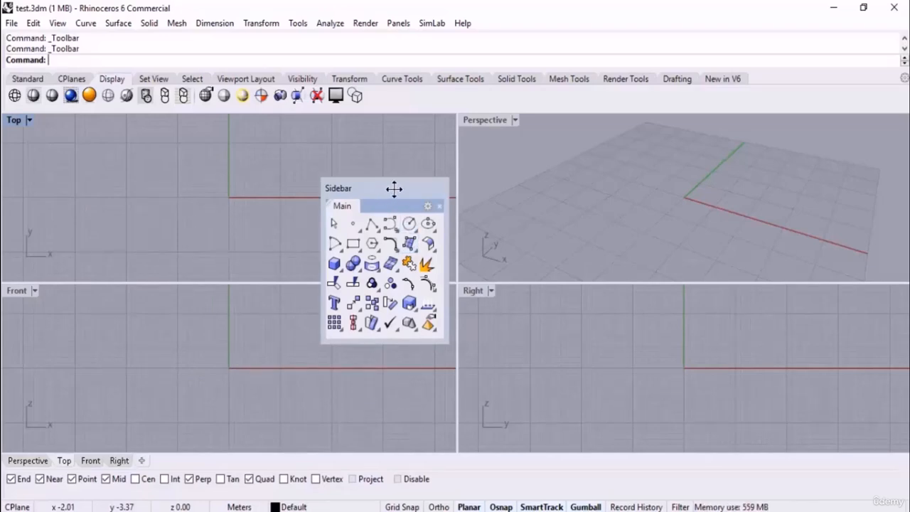
drag(394, 189, 4, 200)
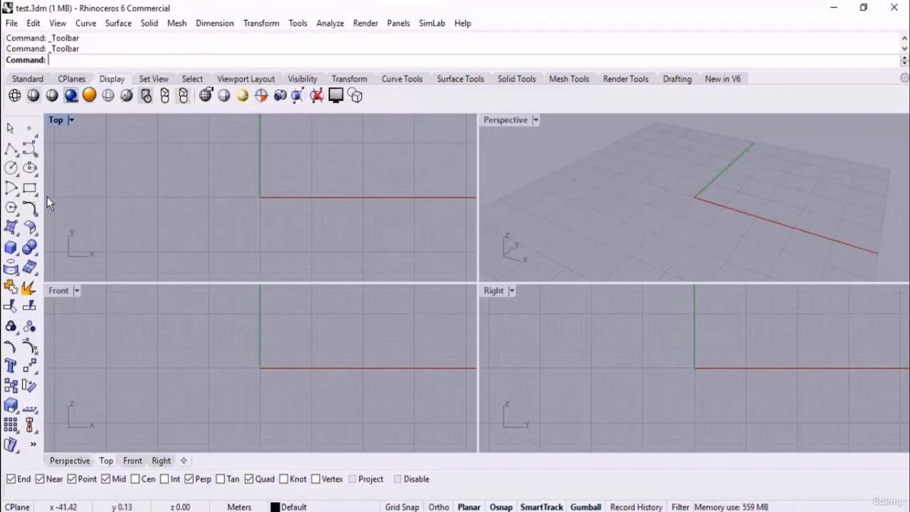
drag(44, 196, 33, 194)
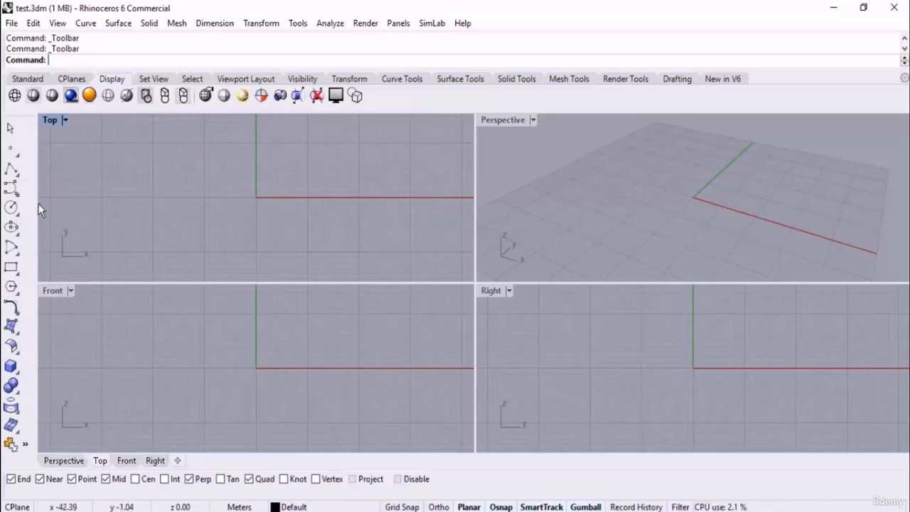
drag(37, 202, 51, 204)
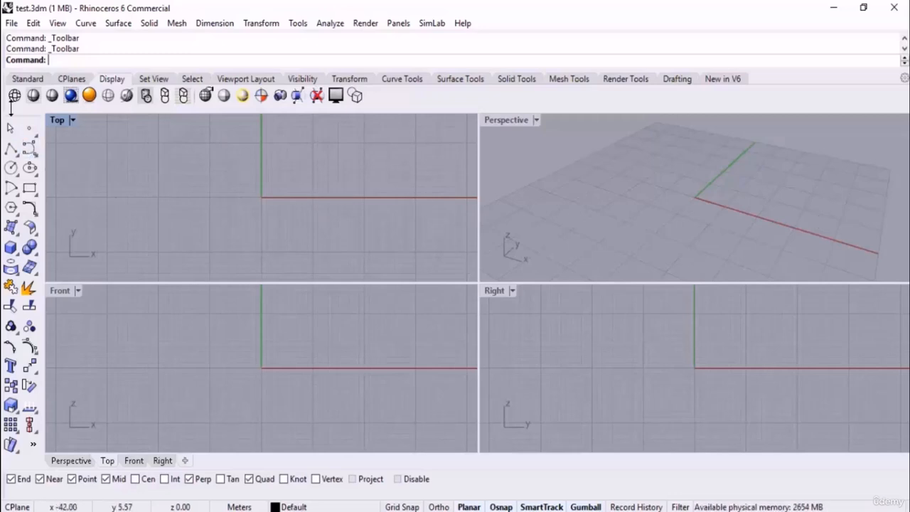
Show the Standard toolbar, open and close the Properties panel from it, and reopen the panel group on Layers.
click(24, 80)
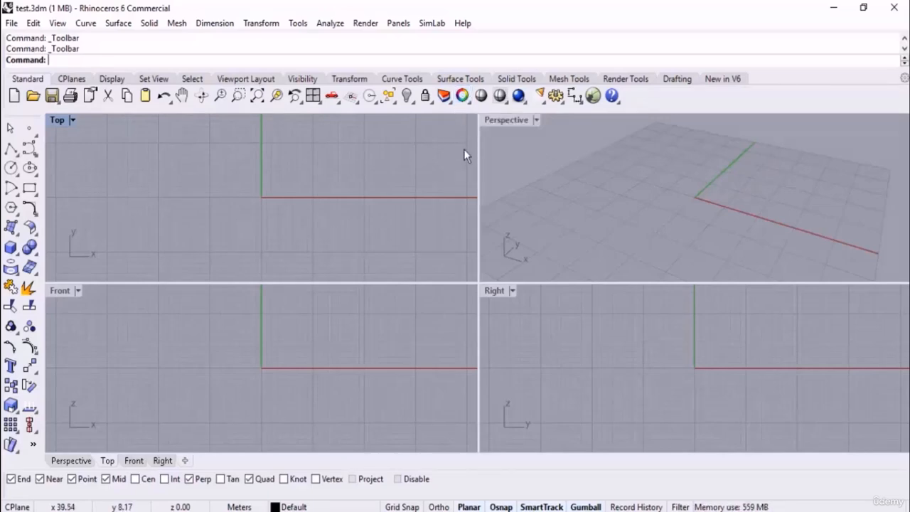
click(462, 96)
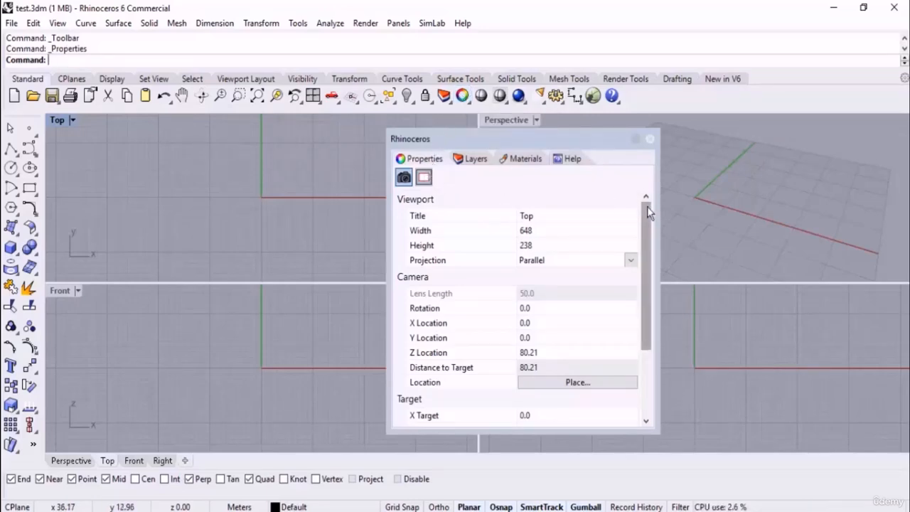
click(649, 139)
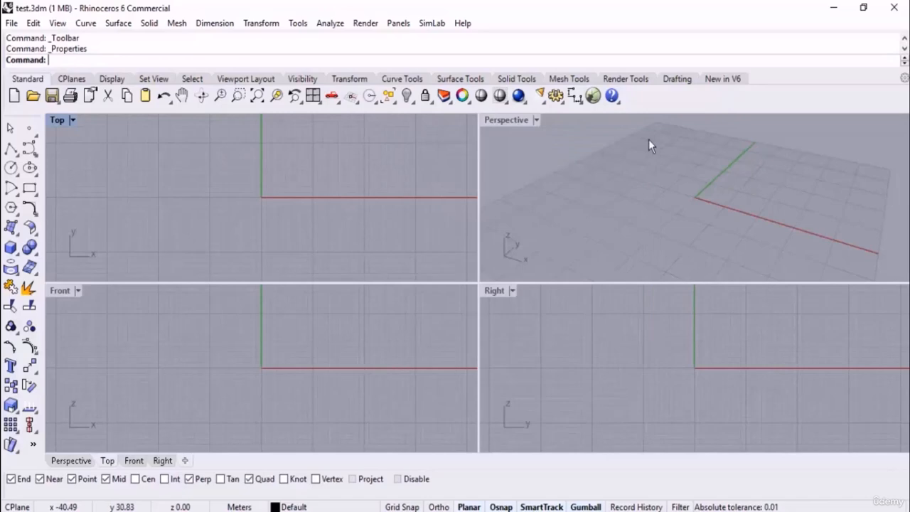
click(443, 95)
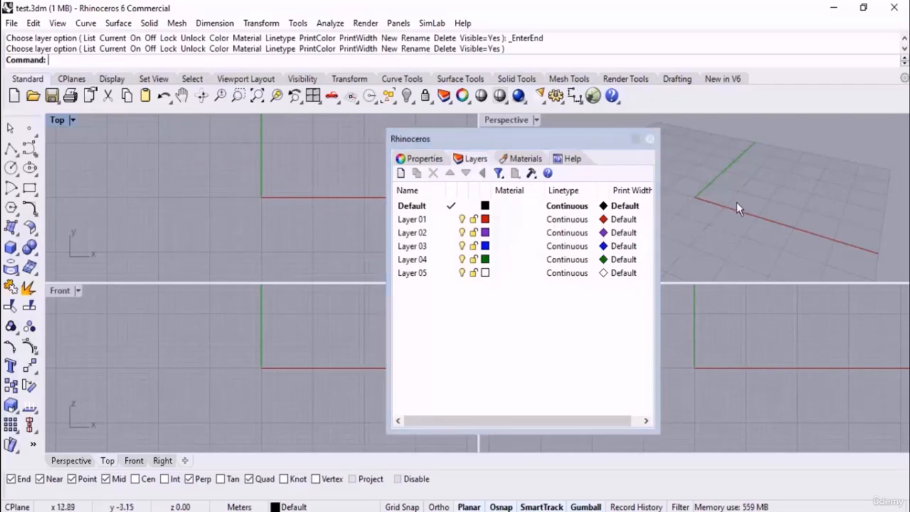
Detach the Layers panel, merge it back between Properties and Materials, dock the panel group beside the viewports and activate the Perspective viewport.
drag(568, 139, 575, 184)
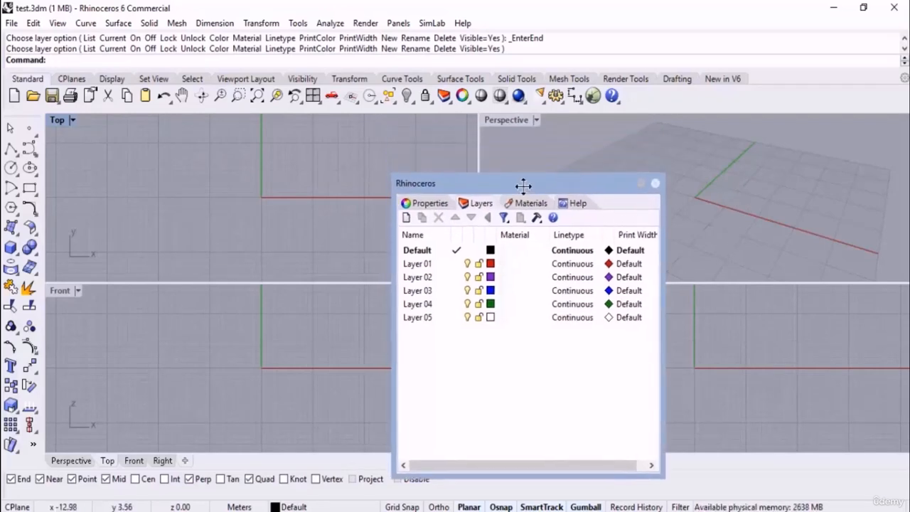
drag(500, 183, 264, 206)
drag(352, 189, 216, 180)
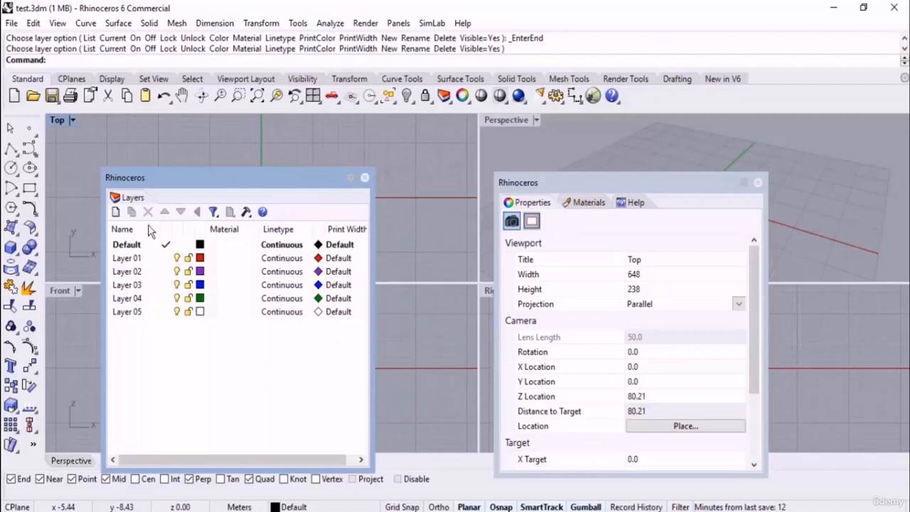
drag(130, 202, 568, 210)
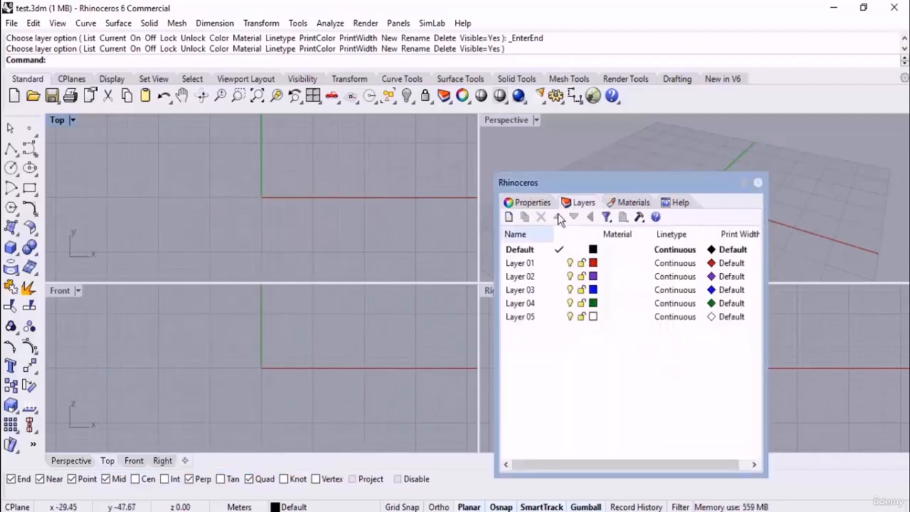
drag(594, 182, 903, 197)
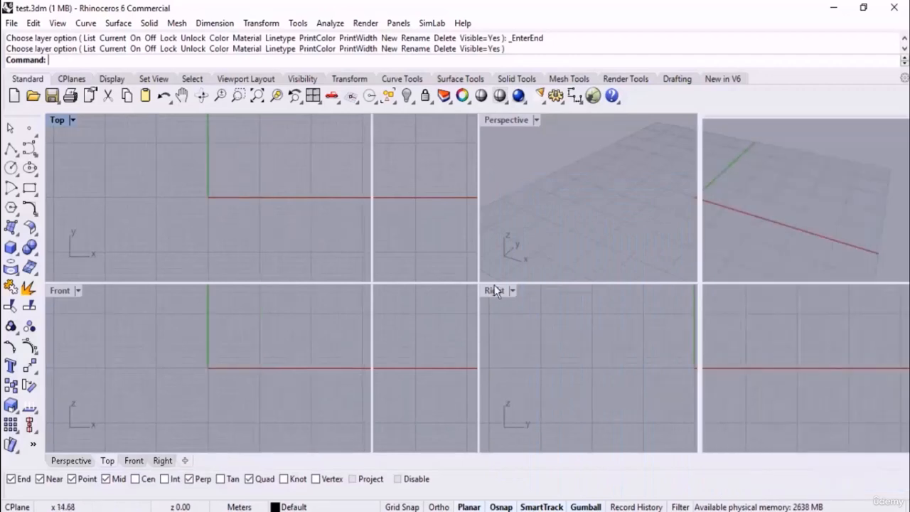
click(510, 214)
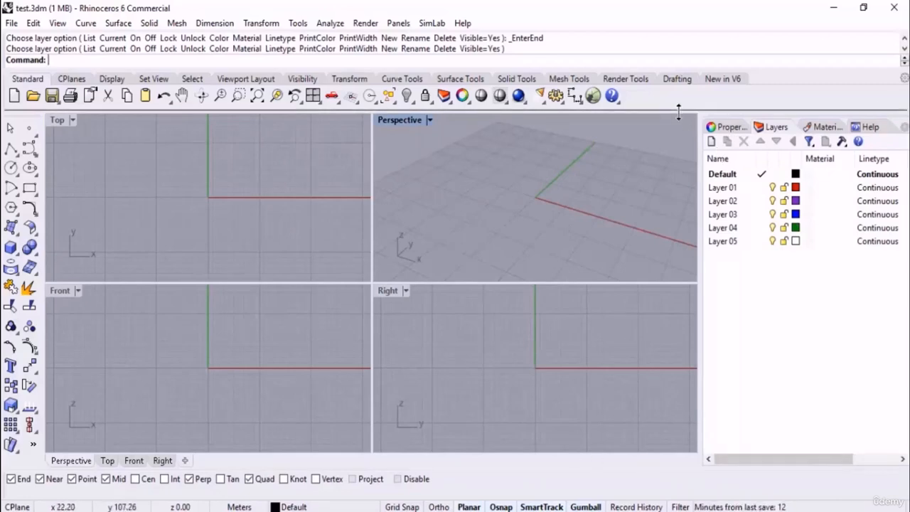
Detach and close the Help panel, and add the Display panel to the docked panel group.
click(871, 131)
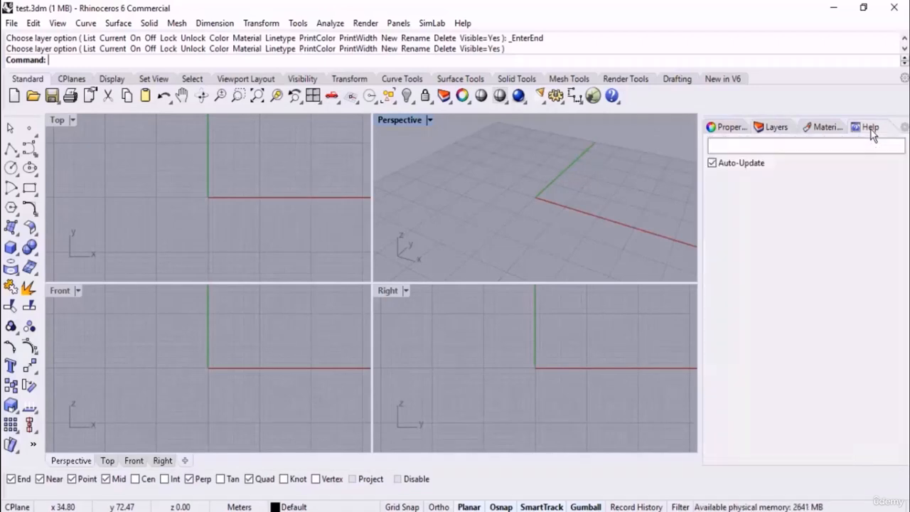
drag(871, 131, 425, 192)
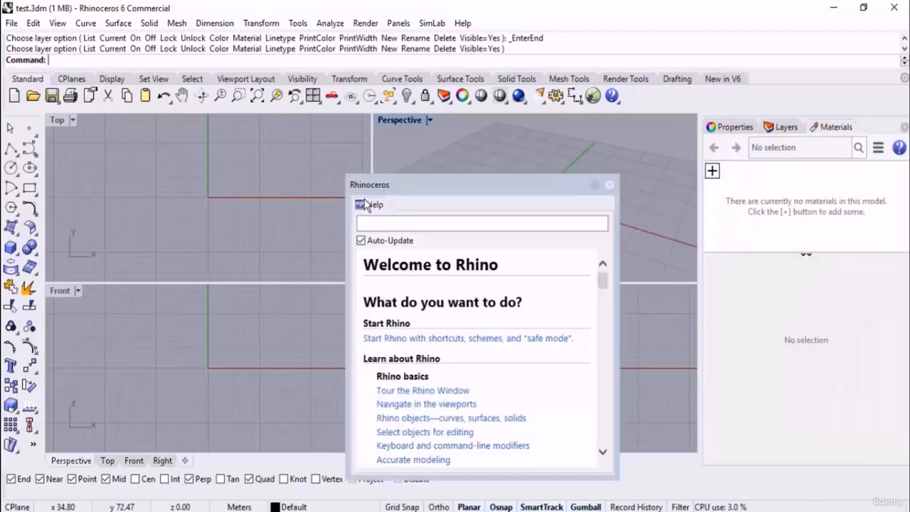
click(609, 184)
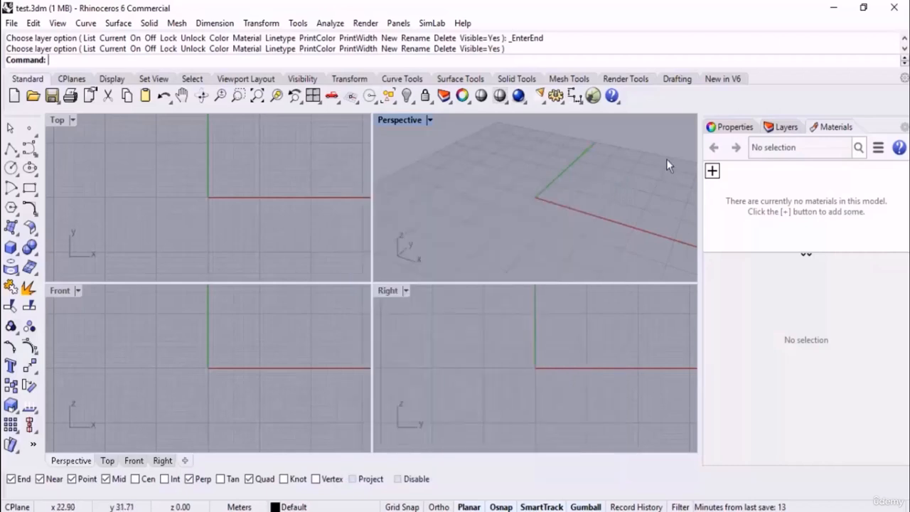
click(903, 126)
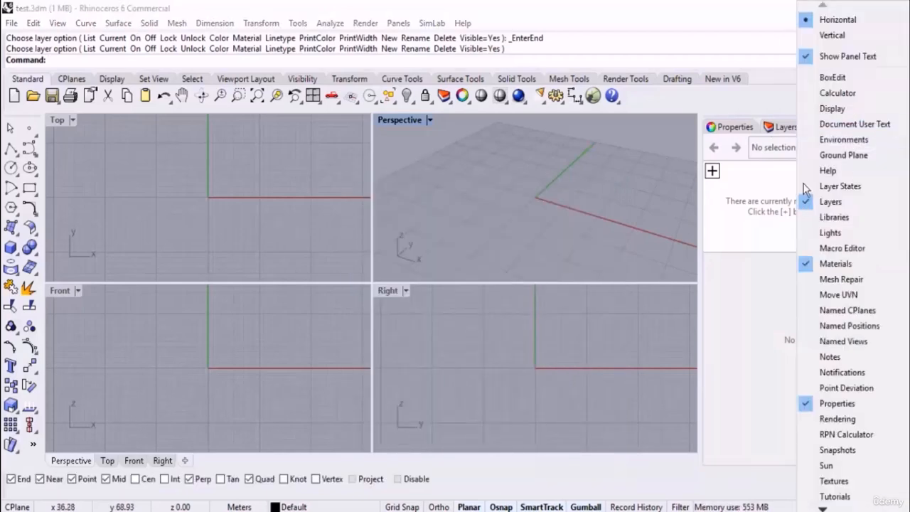
click(830, 108)
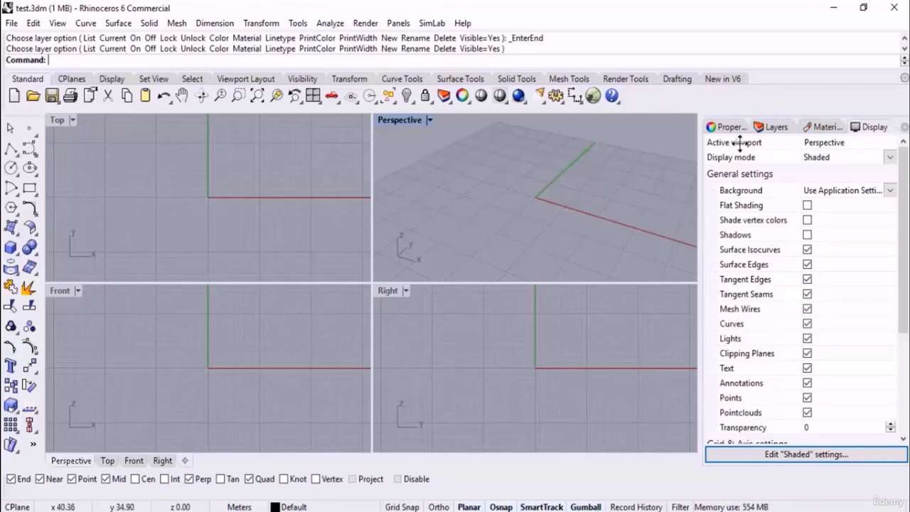
Float the panel group and close it, reopen it on Properties and dock it beside the viewports again.
drag(743, 132, 464, 186)
click(655, 168)
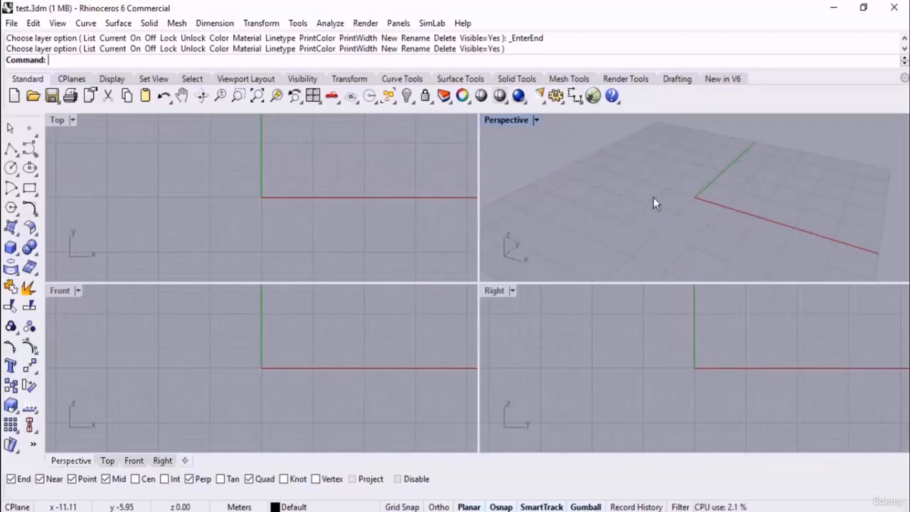
key(F3)
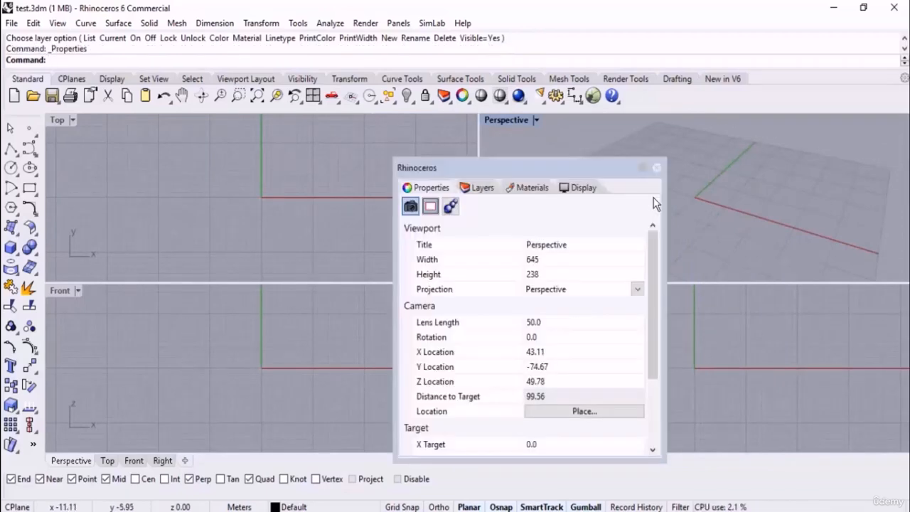
drag(581, 169, 907, 171)
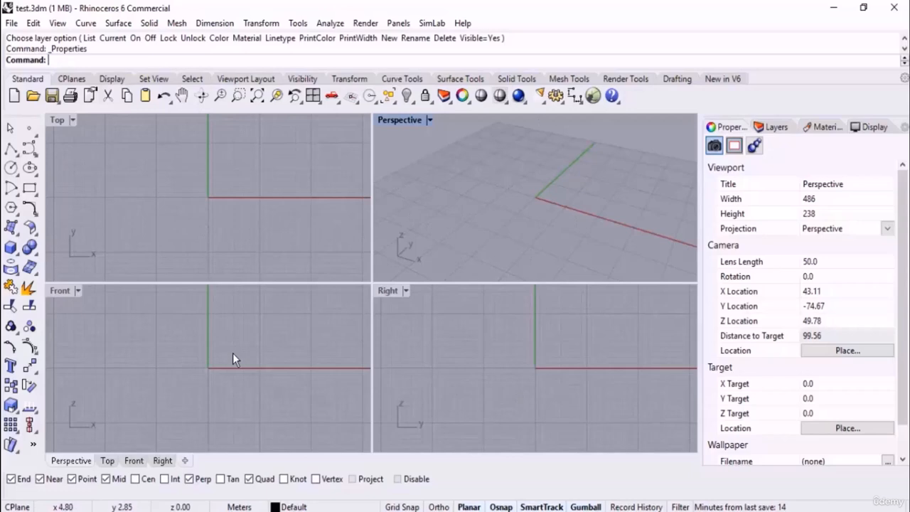
Maximize the Perspective viewport and create a five-sided inscribed solid pyramid near the origin with a base radius of about 20 m.
double_click(395, 120)
scroll(286, 250, down, 3)
mouse_move(335, 307)
right_down()
mouse_move(386, 262)
mouse_move(318, 312)
right_up()
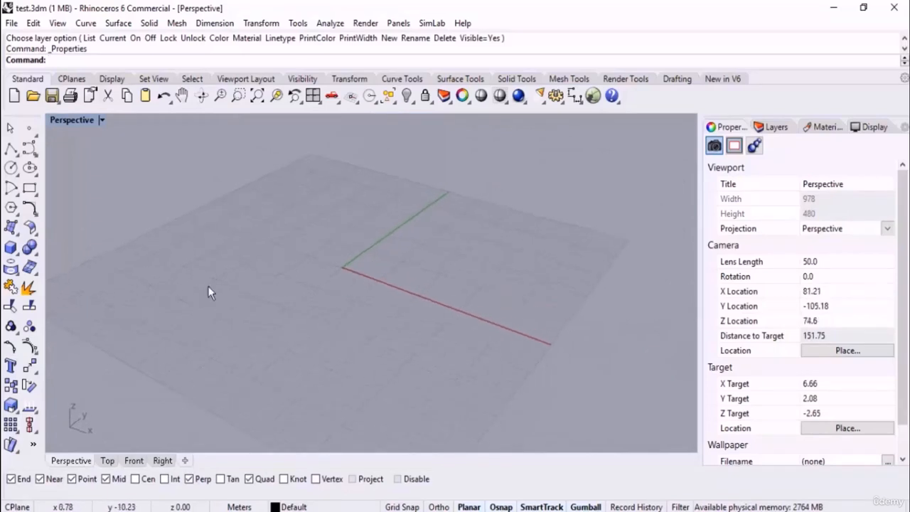
click(17, 255)
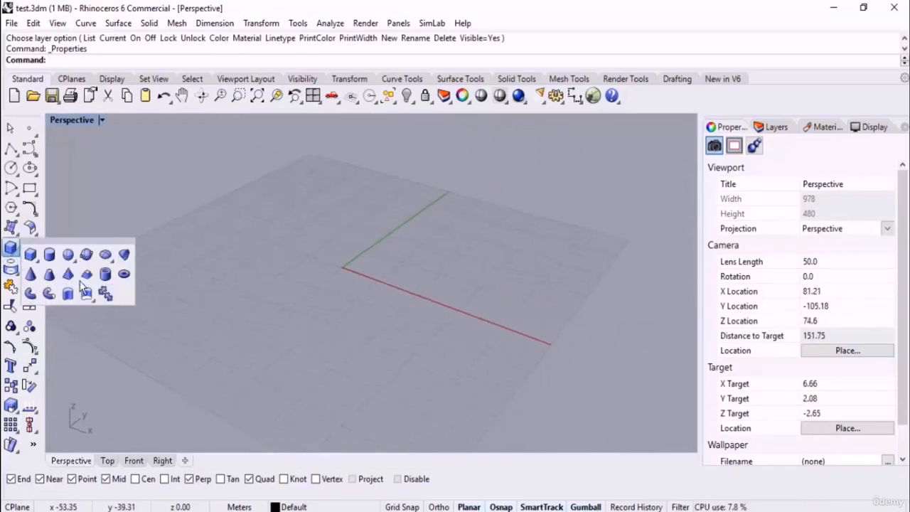
click(292, 283)
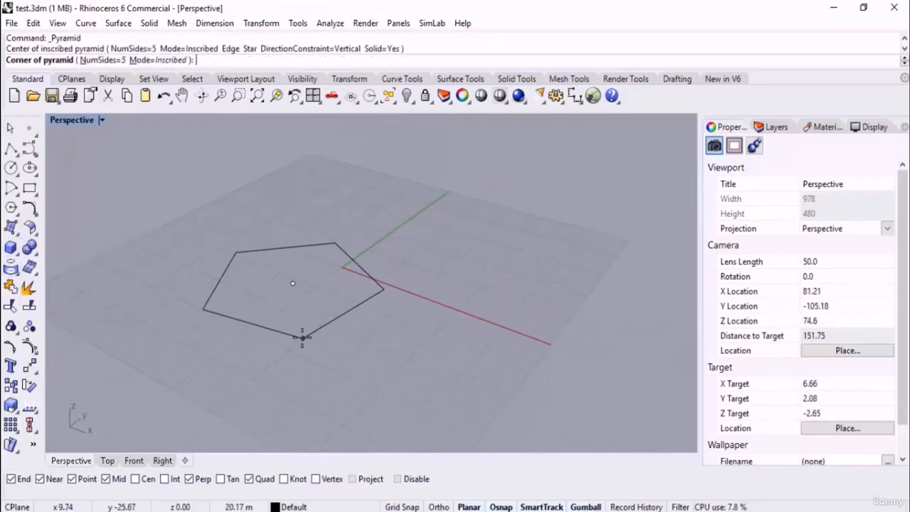
click(300, 333)
scroll(226, 141, down, 2)
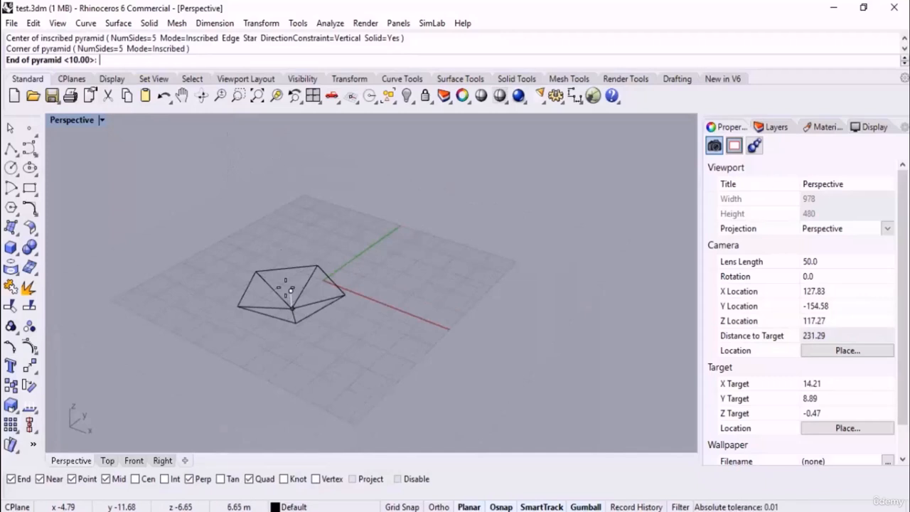
click(258, 171)
scroll(418, 251, down, 2)
right_drag(417, 251, 390, 276)
scroll(335, 238, up, 4)
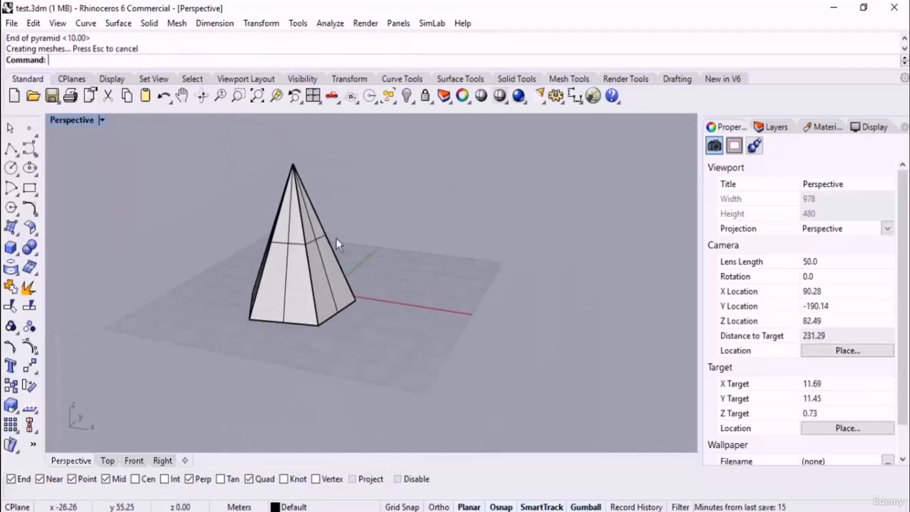
right_drag(464, 289, 434, 288)
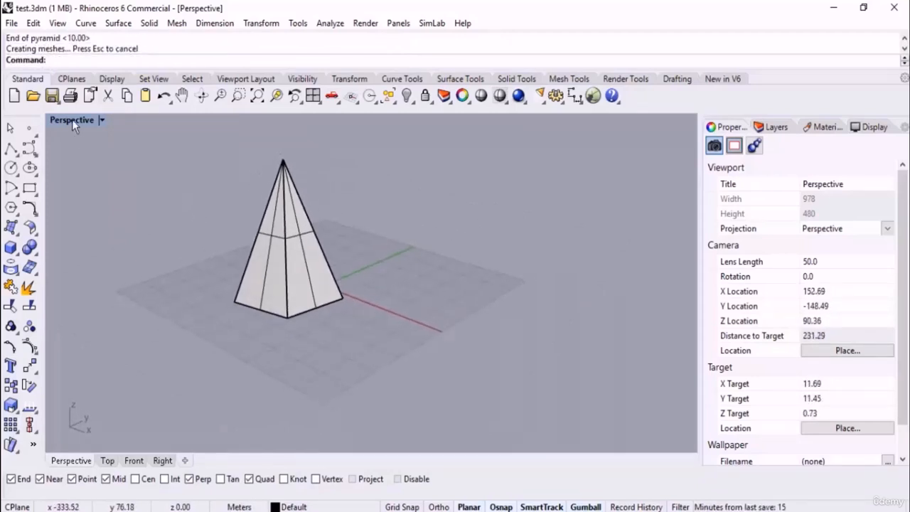
Switch to the Top viewport and examine the pyramid in plan.
click(107, 461)
scroll(251, 284, down, 5)
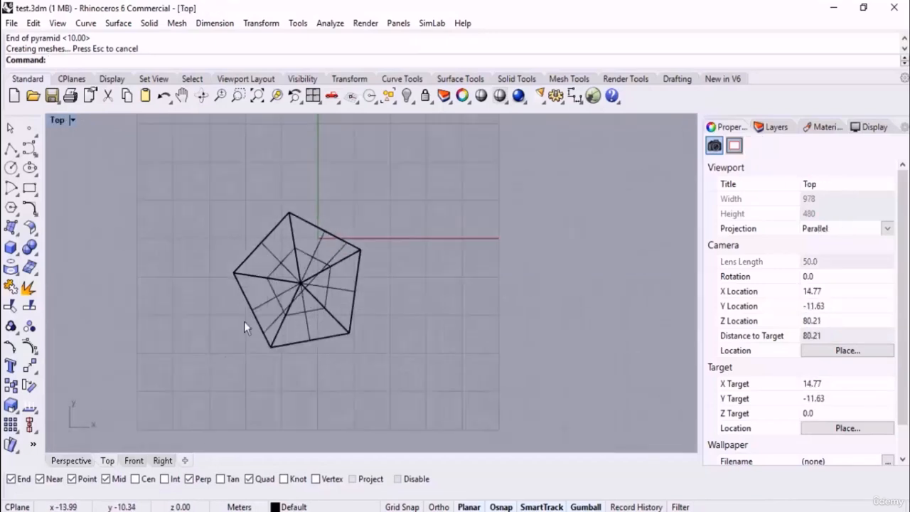
View the pyramid in the Front and Right viewports, and return to Perspective to examine it from a higher angle.
click(135, 460)
click(164, 460)
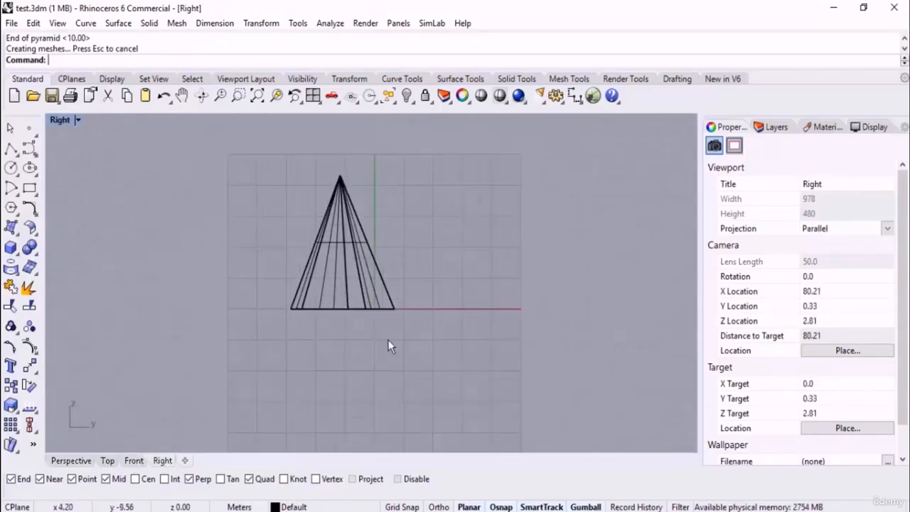
click(71, 460)
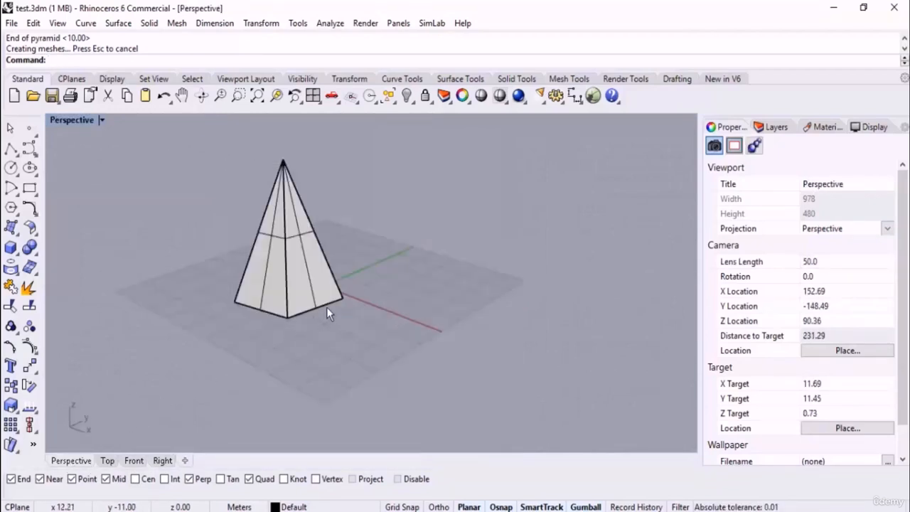
scroll(344, 303, down, 6)
scroll(341, 236, up, 8)
scroll(392, 213, down, 4)
right_drag(393, 216, 395, 262)
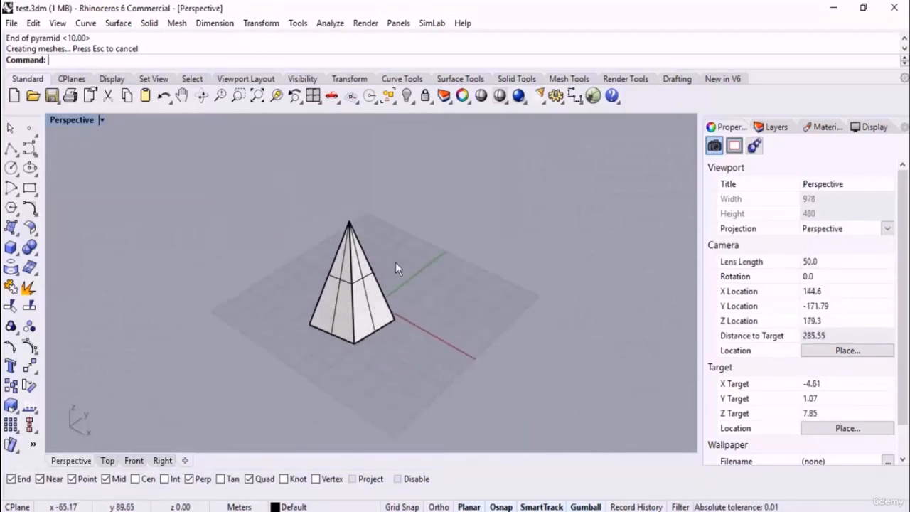
scroll(378, 306, up, 2)
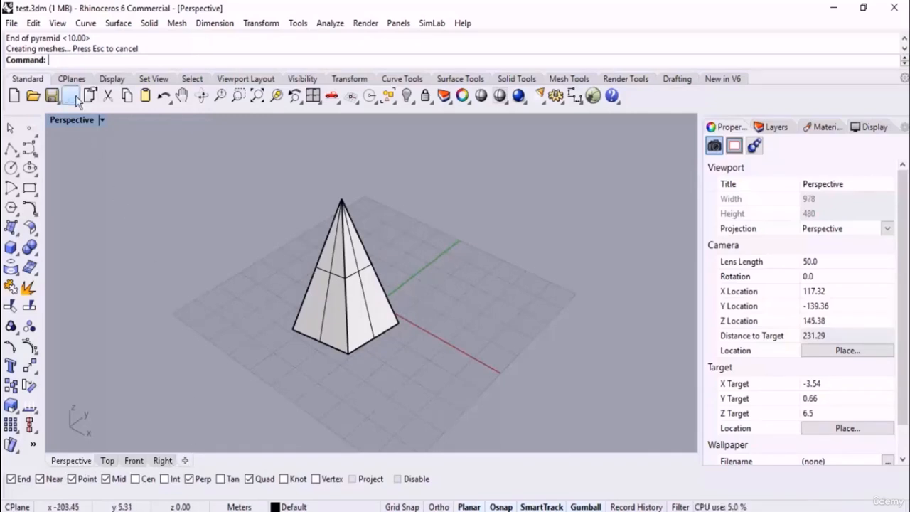
Hide the viewport tabs with the ViewportTabs command.
text(V)
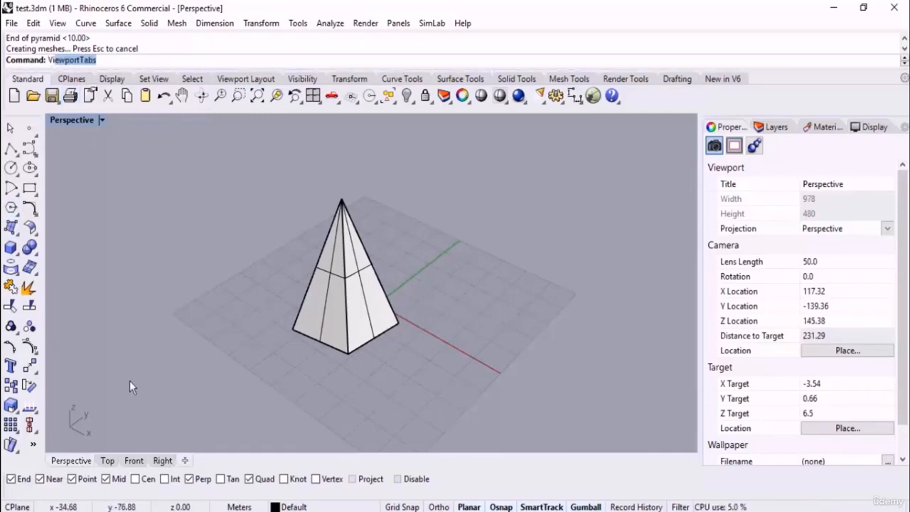
text(iew)
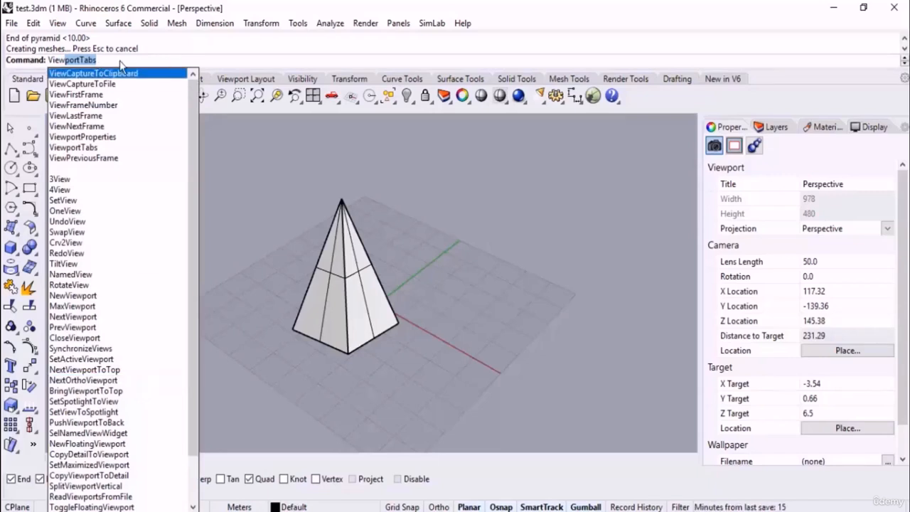
click(110, 148)
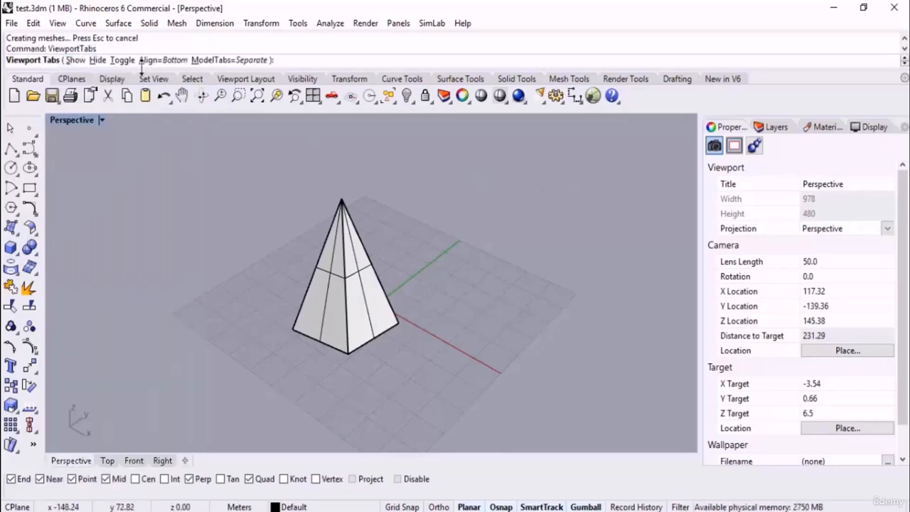
click(97, 60)
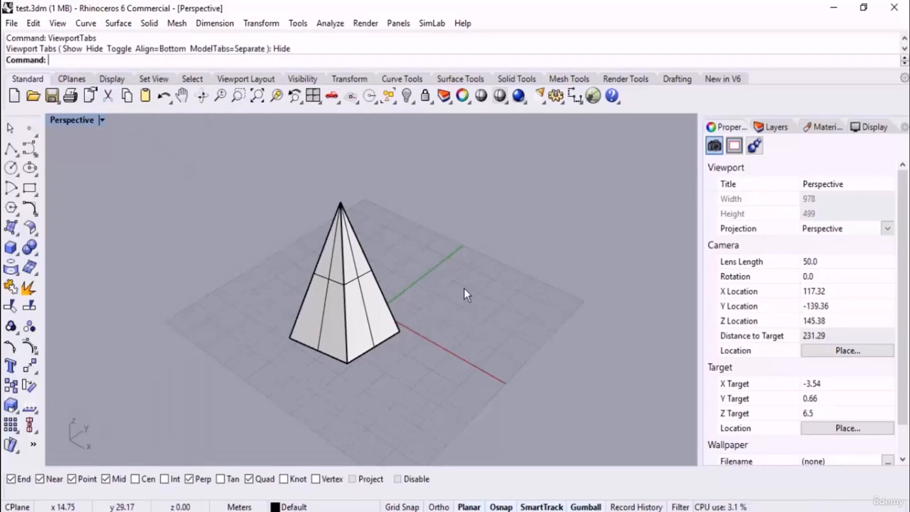
Show the hidden viewport tabs again with the ViewportTabs command.
right_click(231, 62)
click(232, 60)
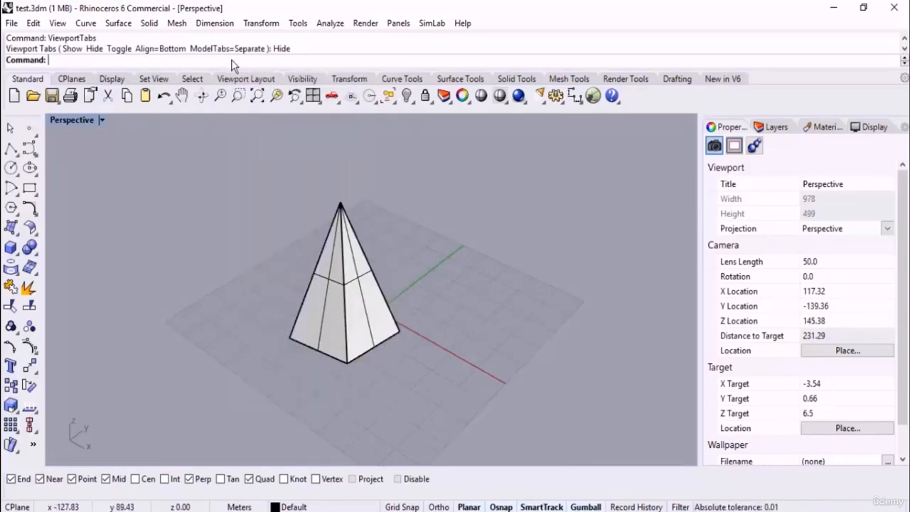
text(ViewportTabs)
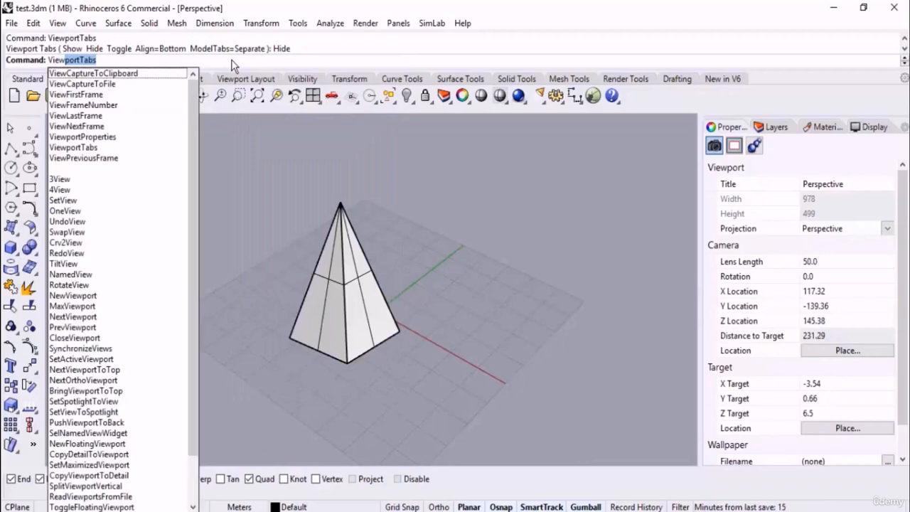
key(Return)
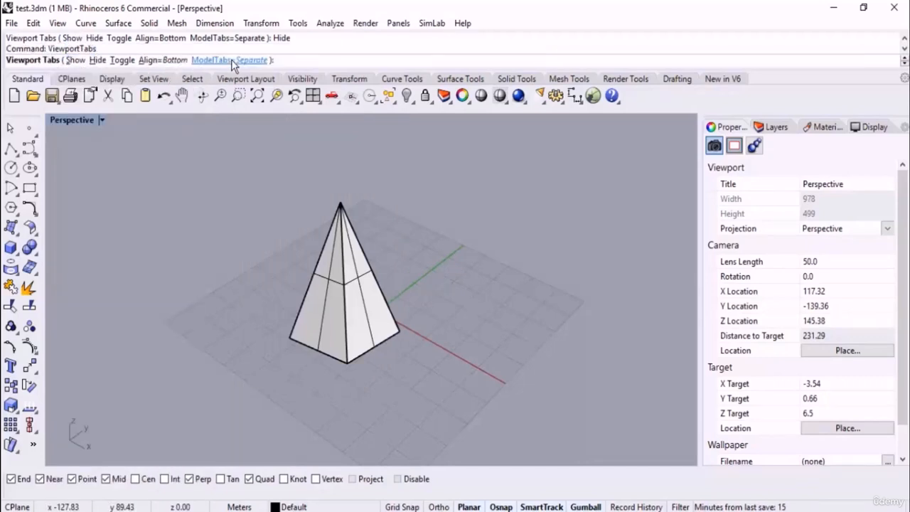
click(75, 61)
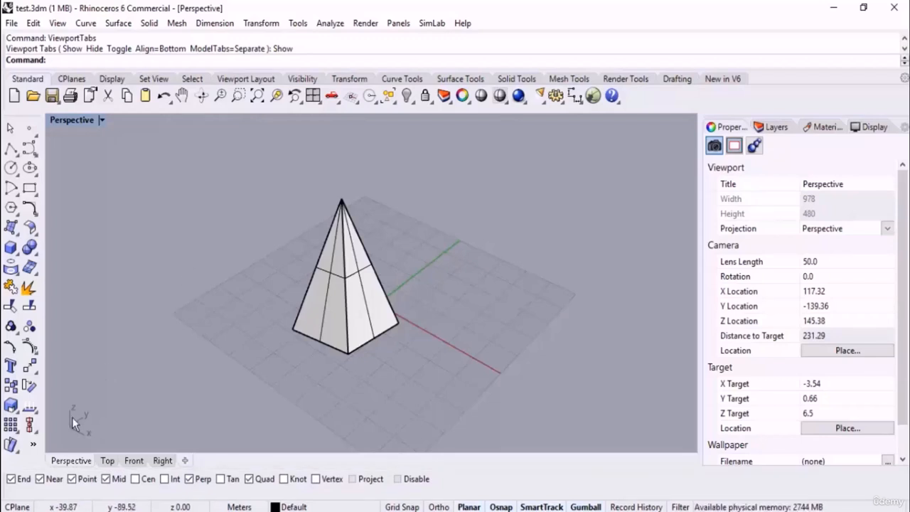
Combine the separate viewport tabs into a single Model tab.
right_click(63, 462)
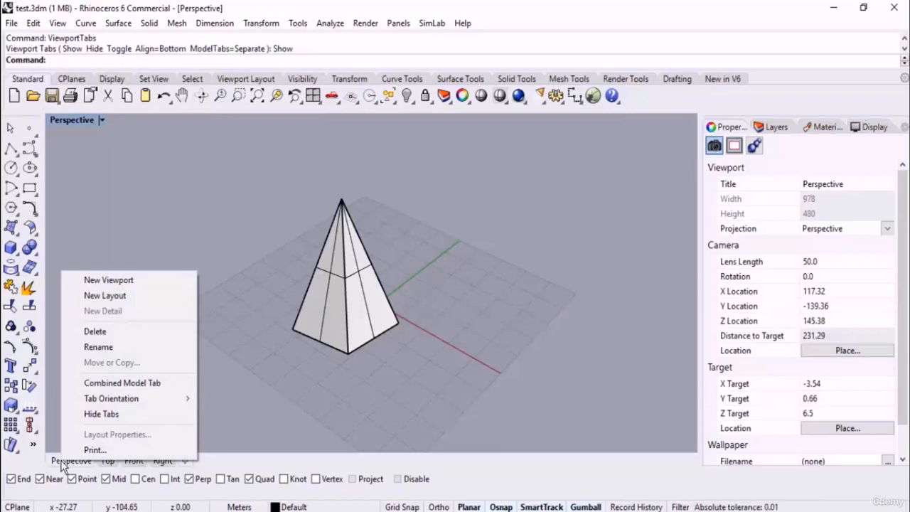
click(178, 383)
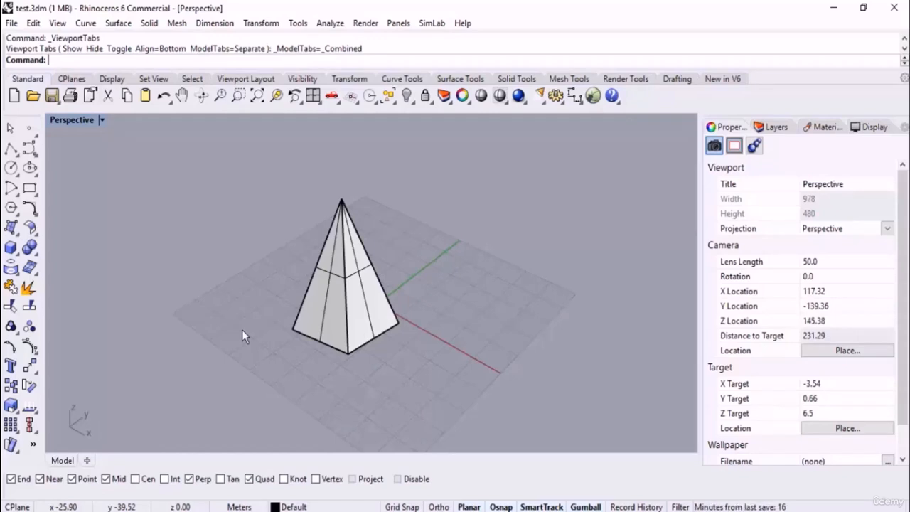
Try the Show option of ViewportTabs on the combined tab, and turn off Combined Model Tab to separate the viewports' tabs.
text(ViewportTabs)
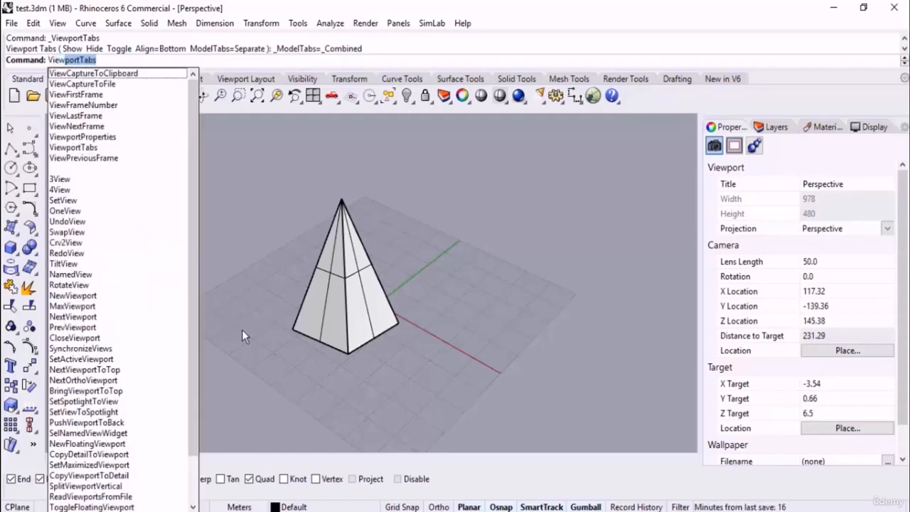
key(Return)
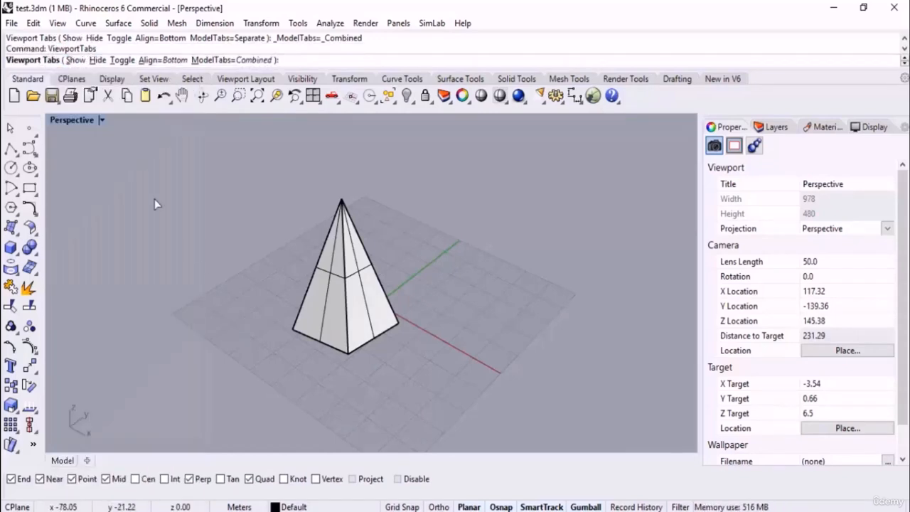
click(75, 60)
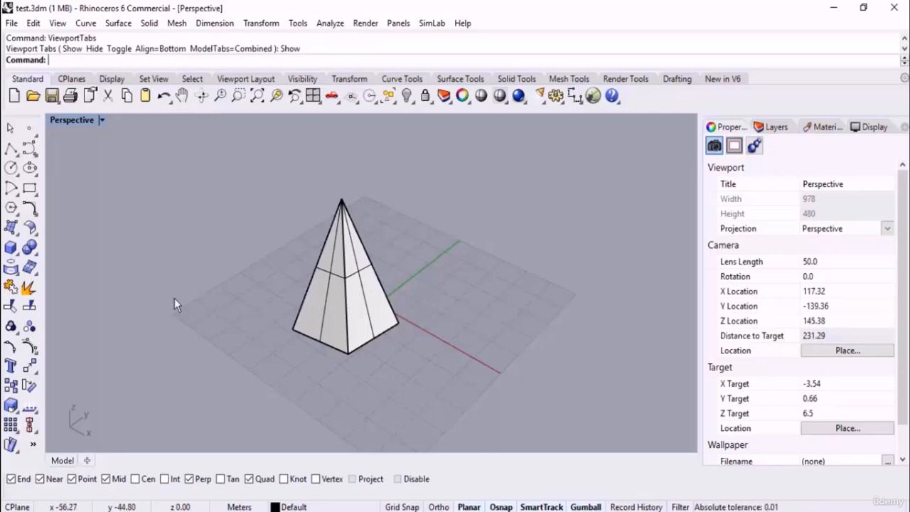
right_click(62, 460)
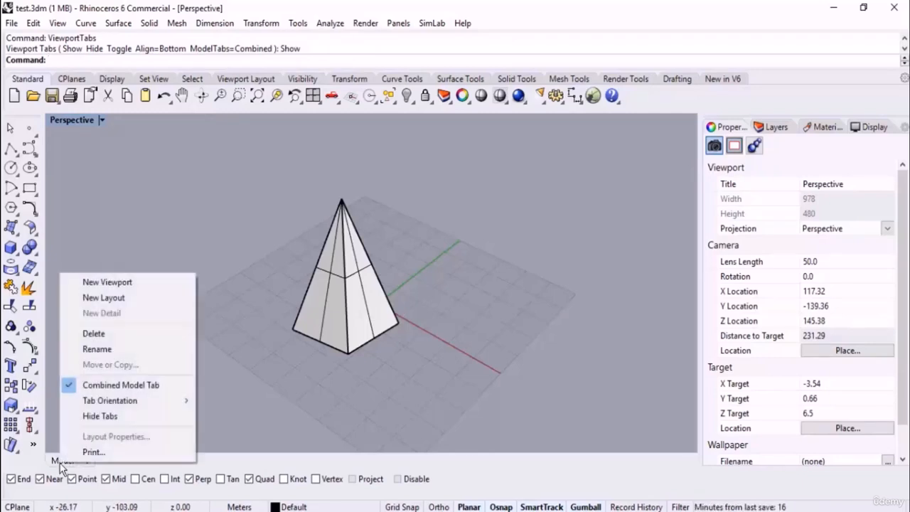
click(114, 386)
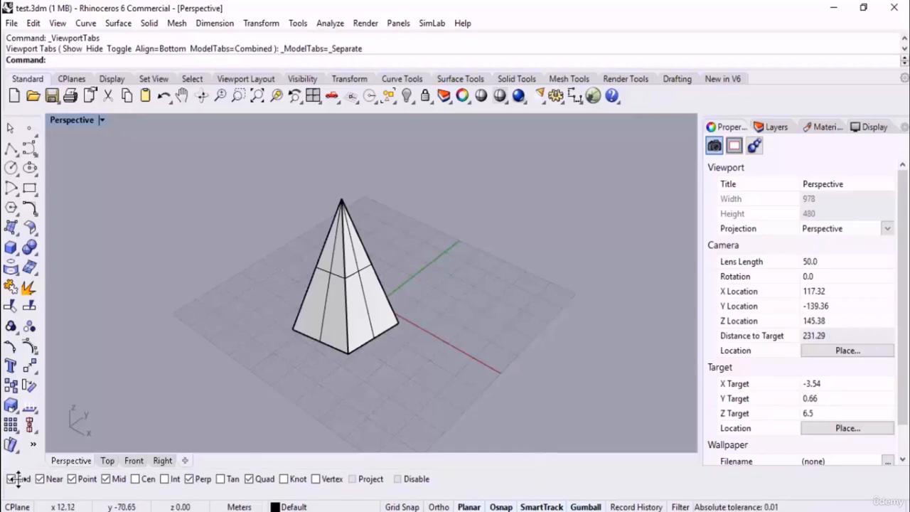
Float the Osnap control and close it, reopen it and dock it beneath the viewports again.
drag(3, 482, 171, 310)
click(393, 310)
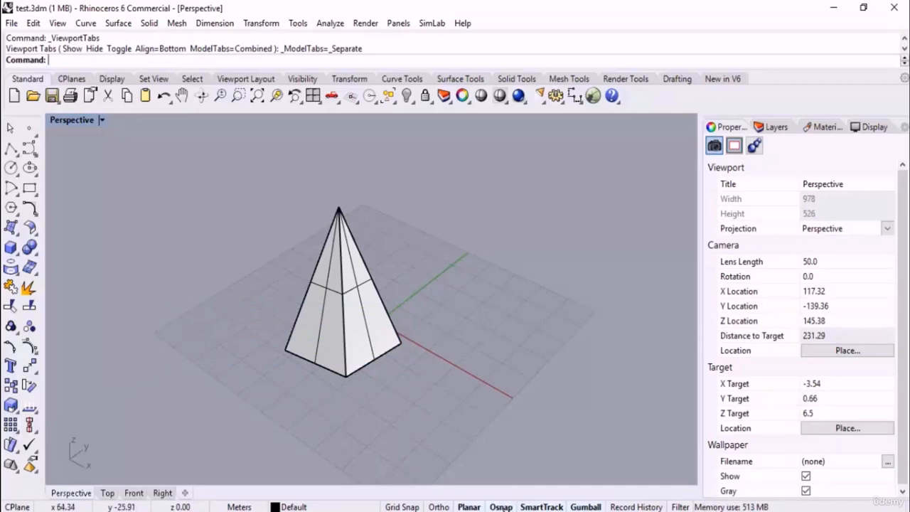
click(501, 507)
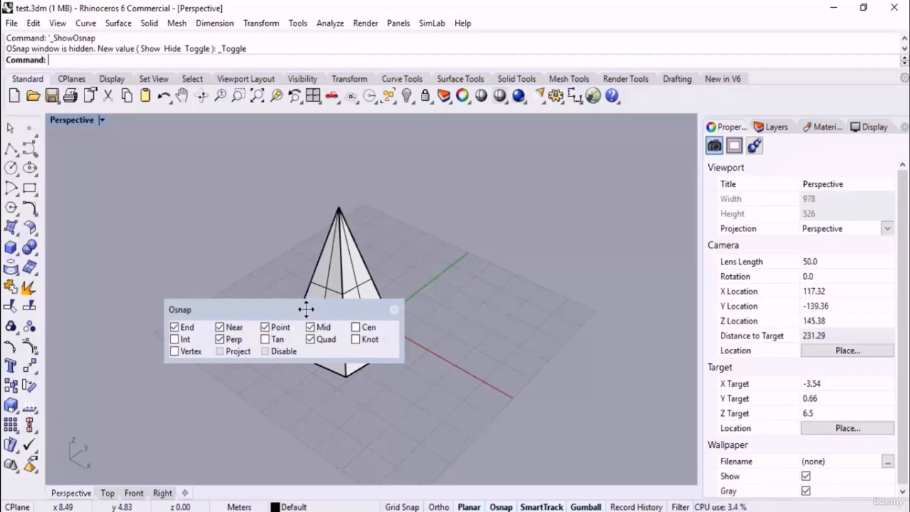
drag(290, 310, 149, 494)
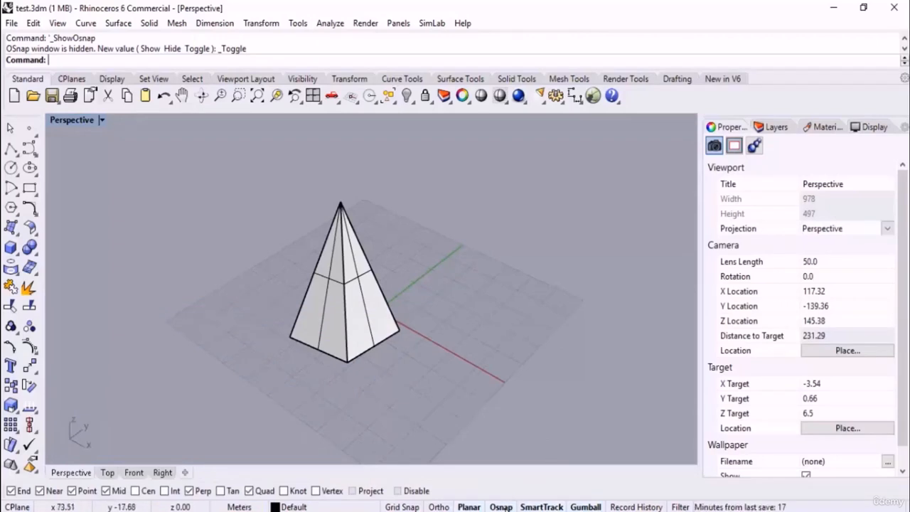
Toggle all object snaps off and on with the Disable and Osnap options, leaving them disabled.
click(396, 490)
click(502, 508)
click(504, 506)
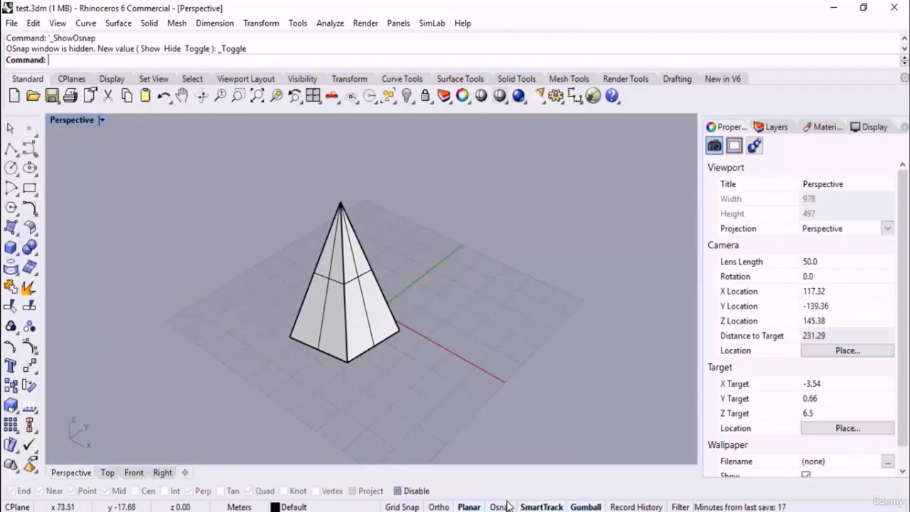
click(502, 508)
click(398, 490)
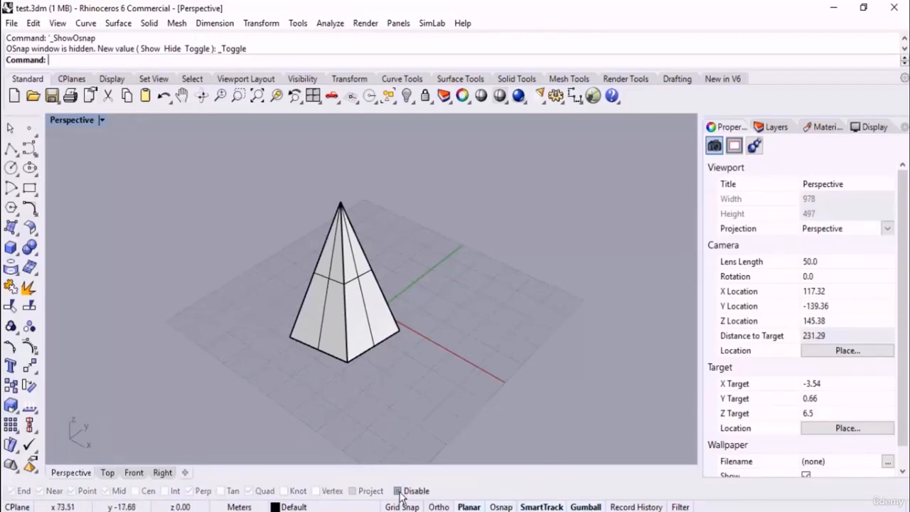
click(398, 490)
click(398, 490)
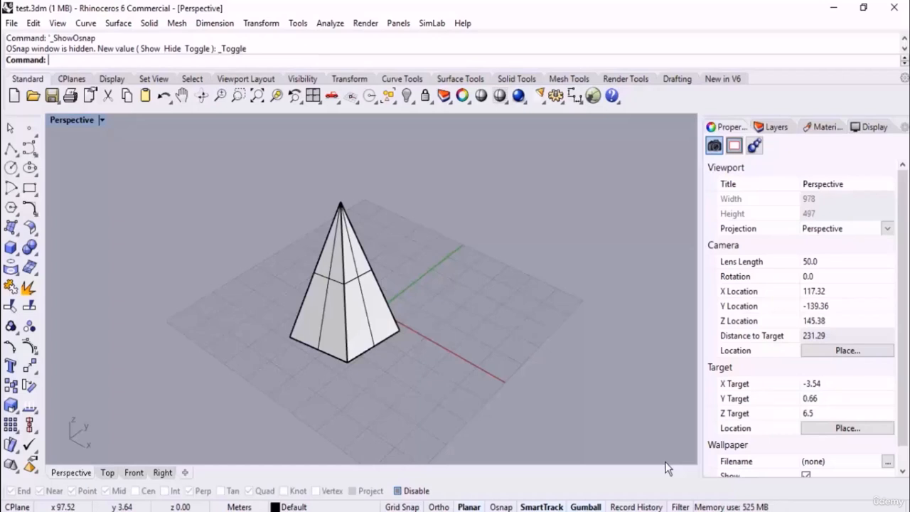
Open the Selection Filter, move it over the viewport and restrict selection to Points only.
click(677, 505)
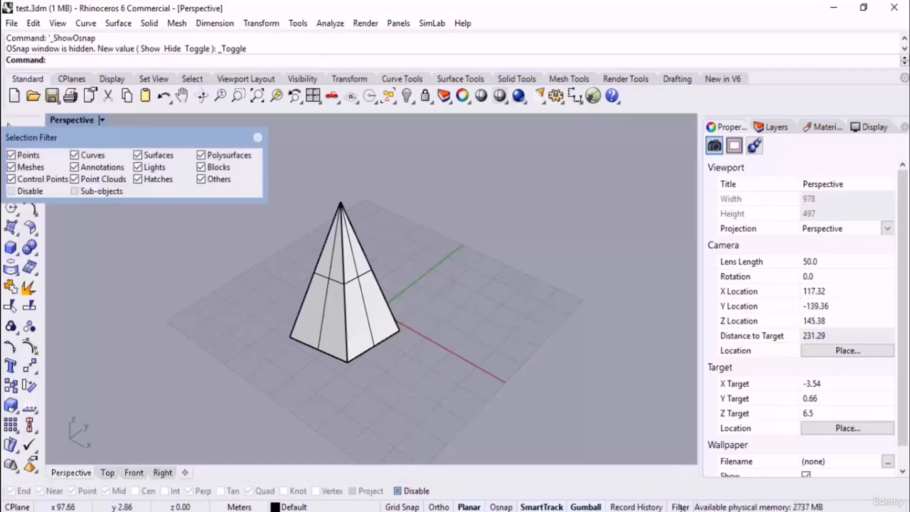
drag(153, 137, 389, 358)
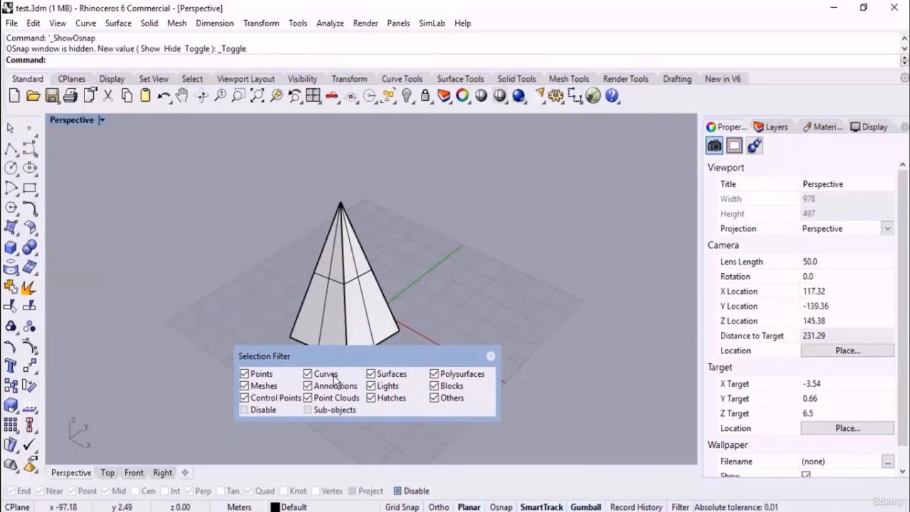
right_click(265, 377)
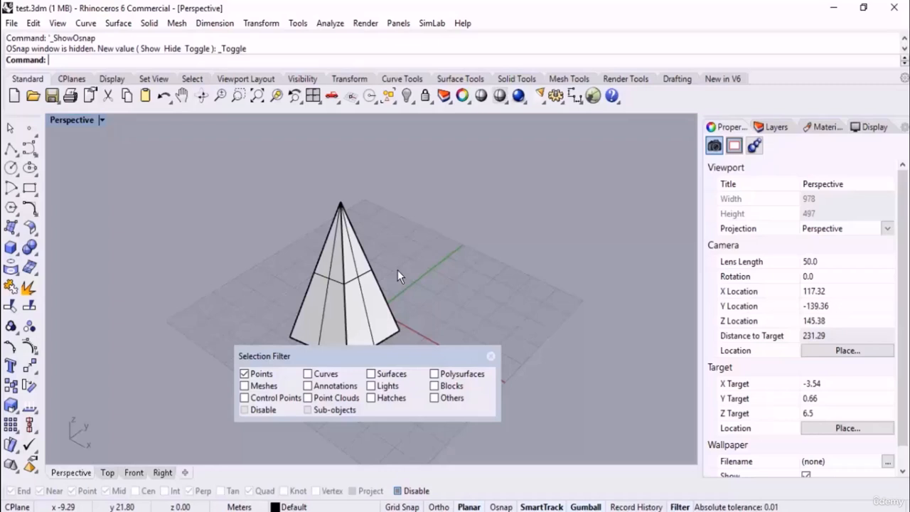
Dock the Selection Filter beneath the viewports, float it again and close it.
drag(367, 355, 630, 504)
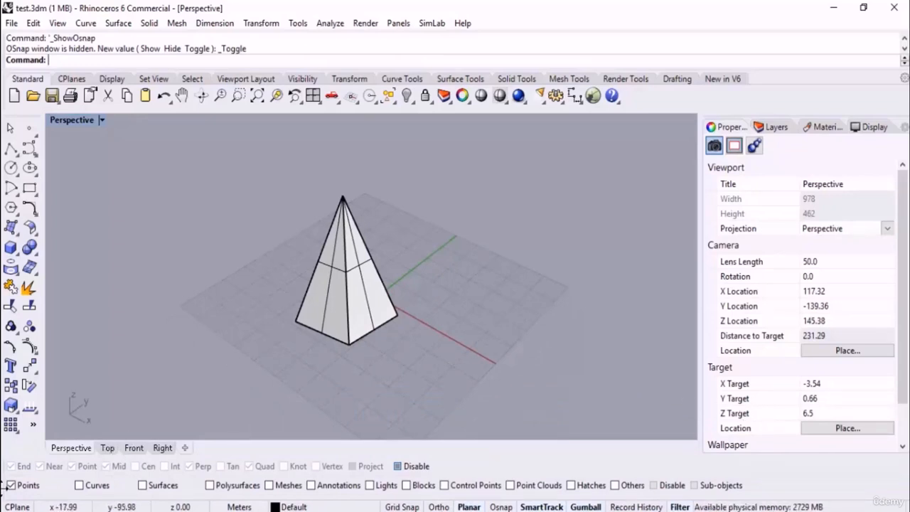
drag(5, 484, 414, 167)
click(663, 142)
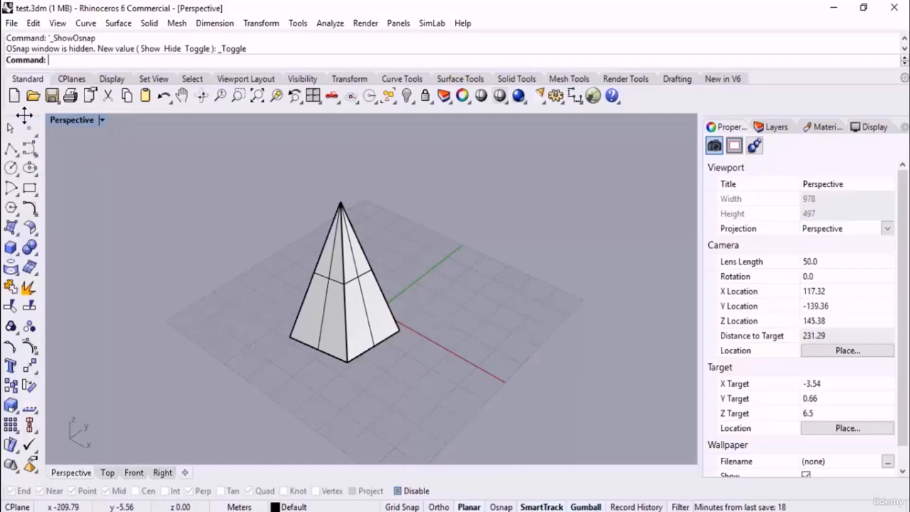
Try moving the docked main sidebar, and lock all docked windows in place.
drag(25, 115, 7, 190)
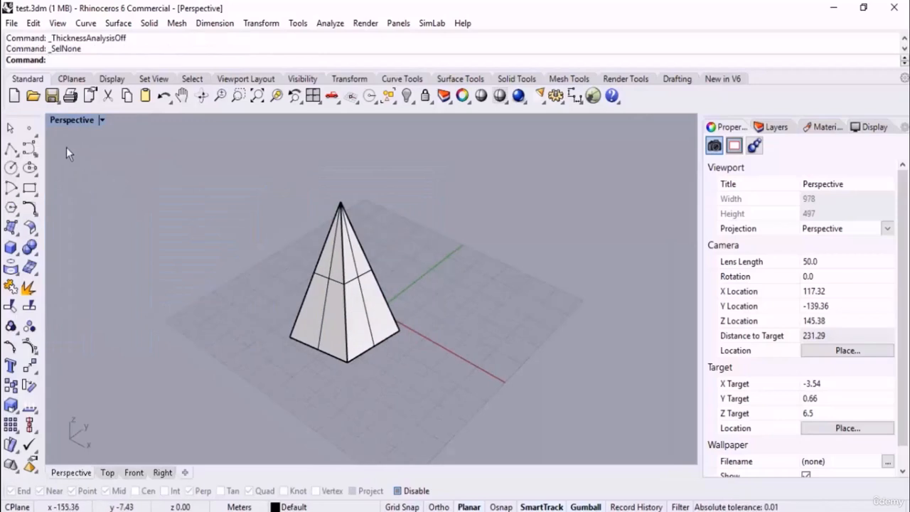
right_click(31, 109)
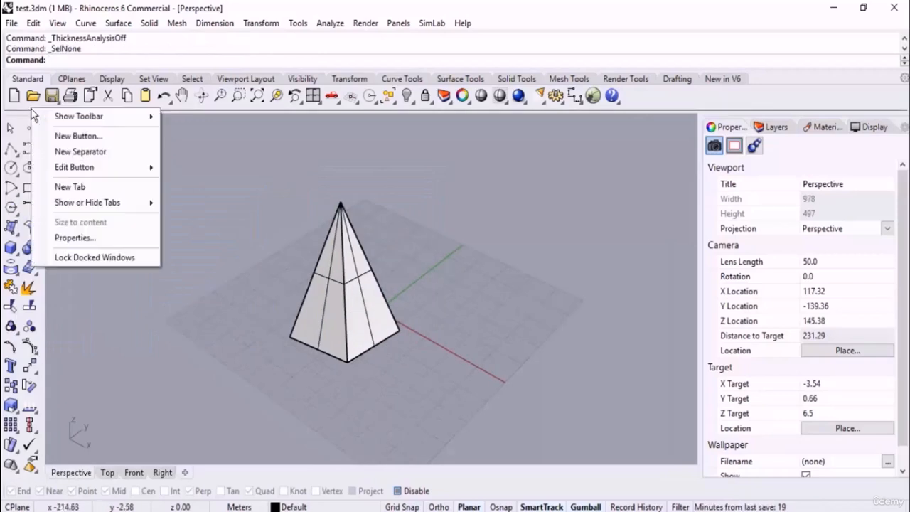
click(209, 190)
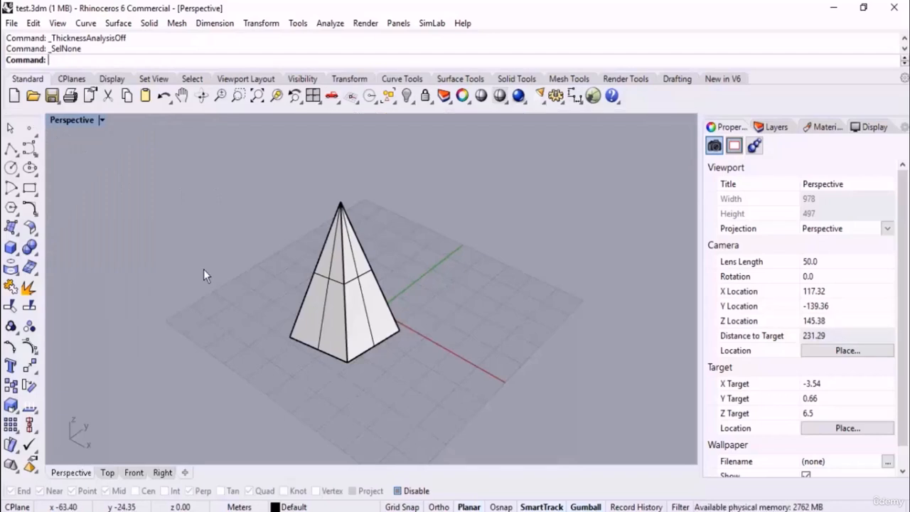
right_click(25, 107)
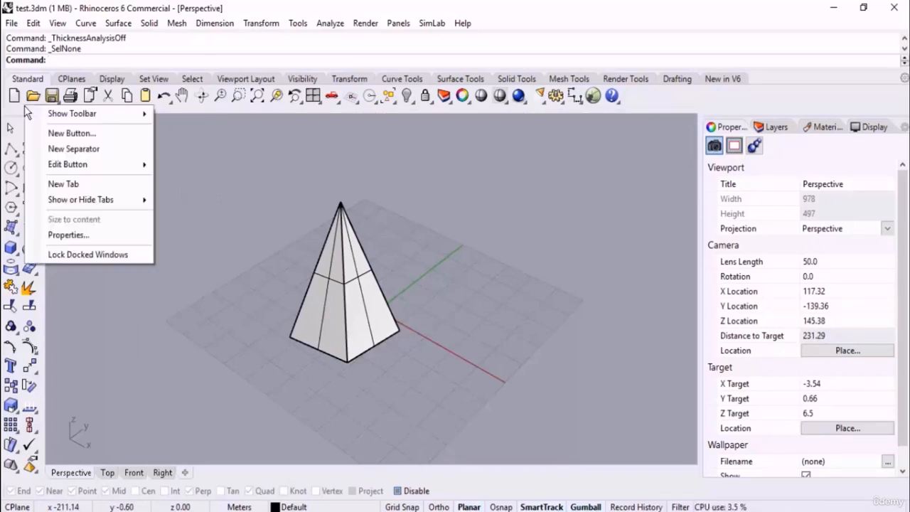
click(139, 255)
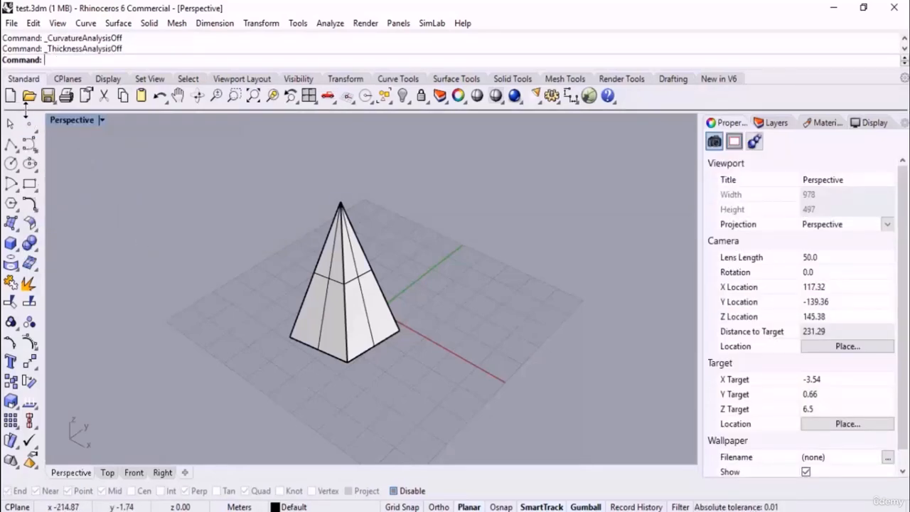
Make the toolbar row above the viewport slightly taller and unlock the docked windows.
drag(27, 111, 85, 116)
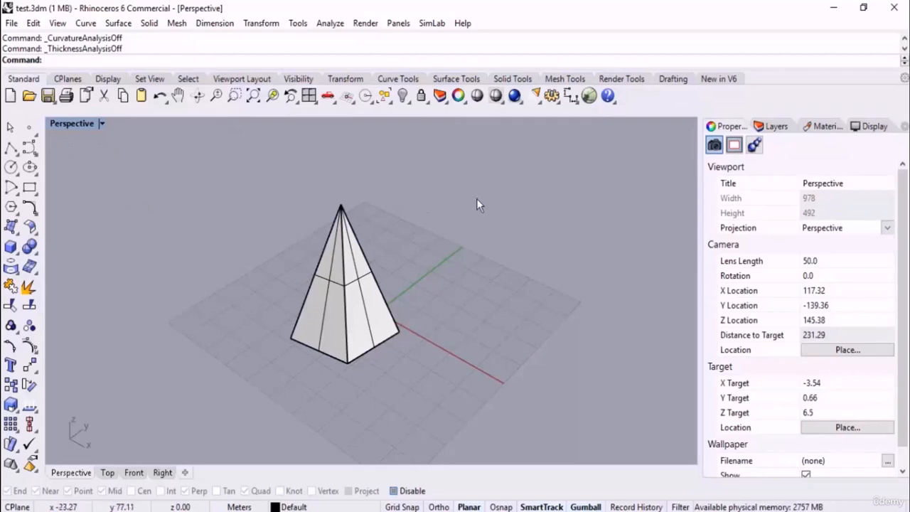
right_click(653, 104)
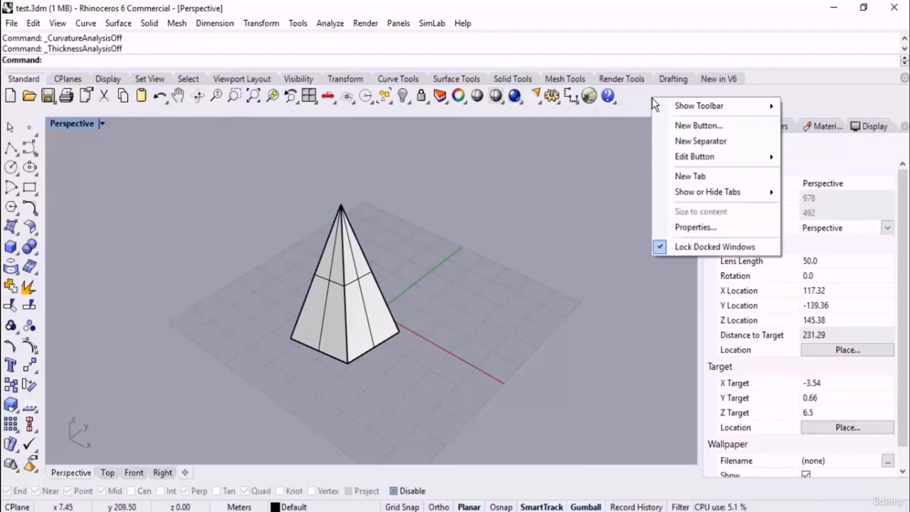
click(606, 167)
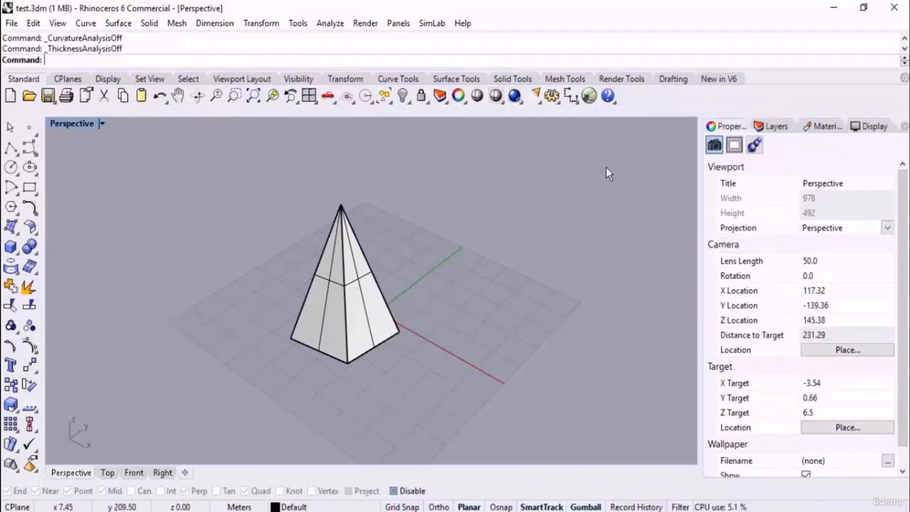
right_click(27, 114)
click(553, 202)
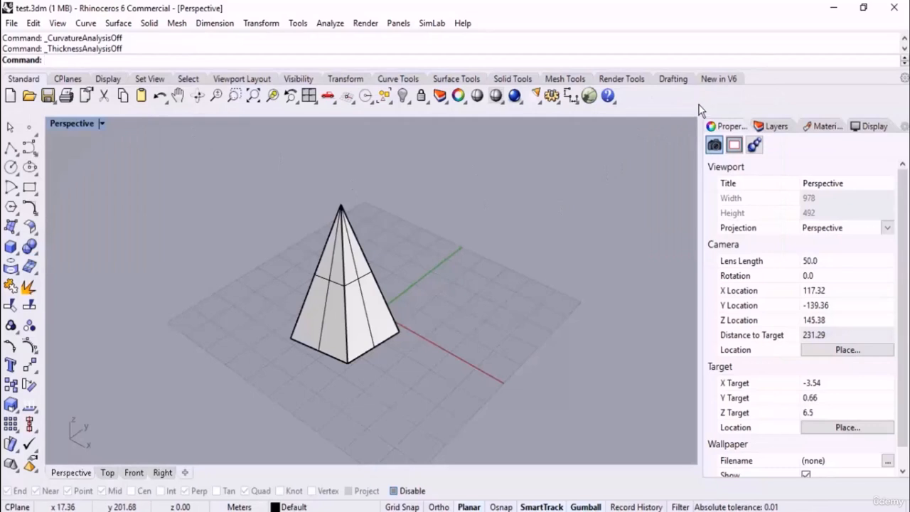
right_click(700, 107)
click(745, 255)
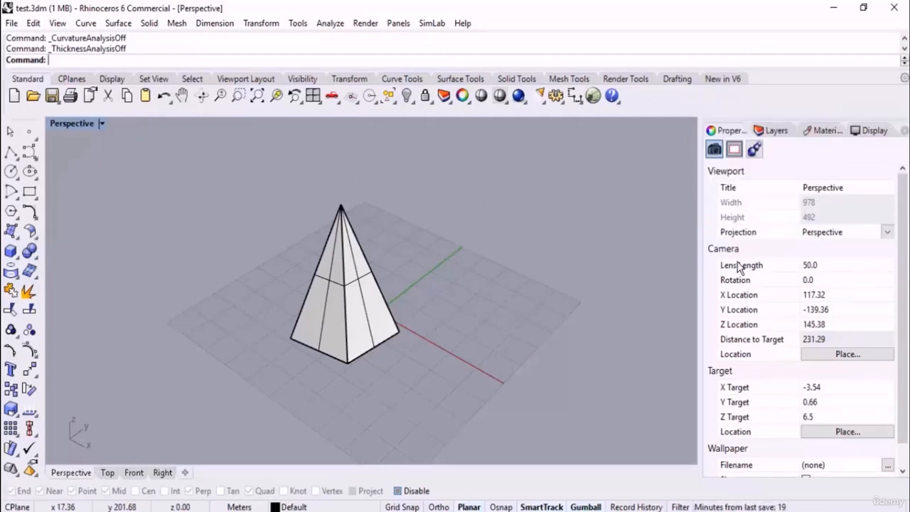
Try moving the main sidebar, then lock the docked windows and unlock them again.
drag(21, 118, 21, 174)
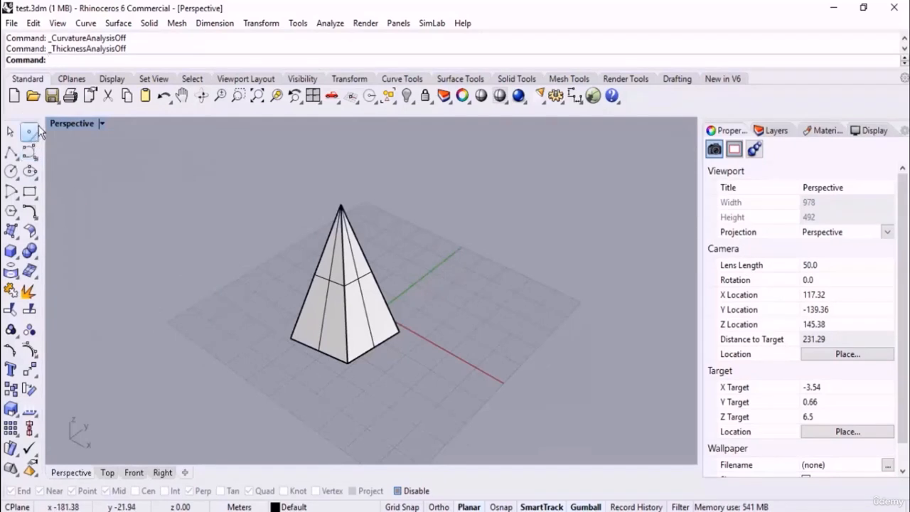
right_click(667, 107)
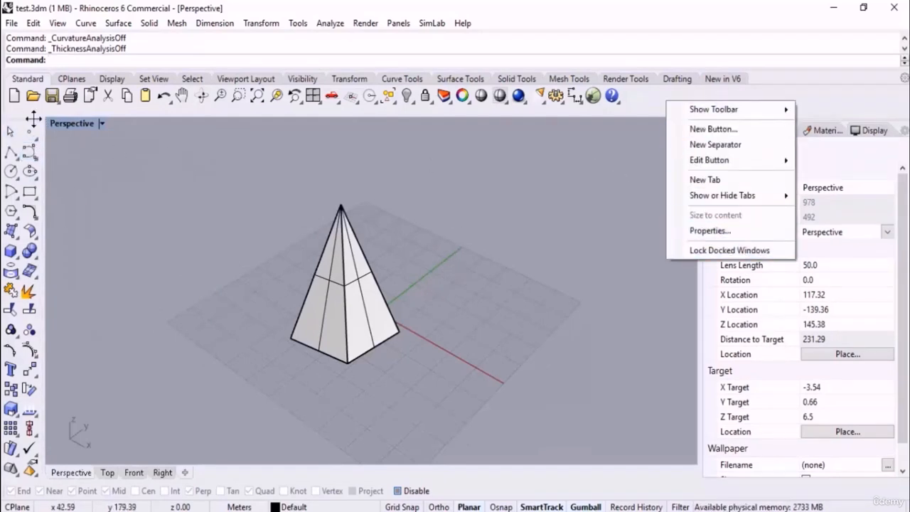
click(710, 251)
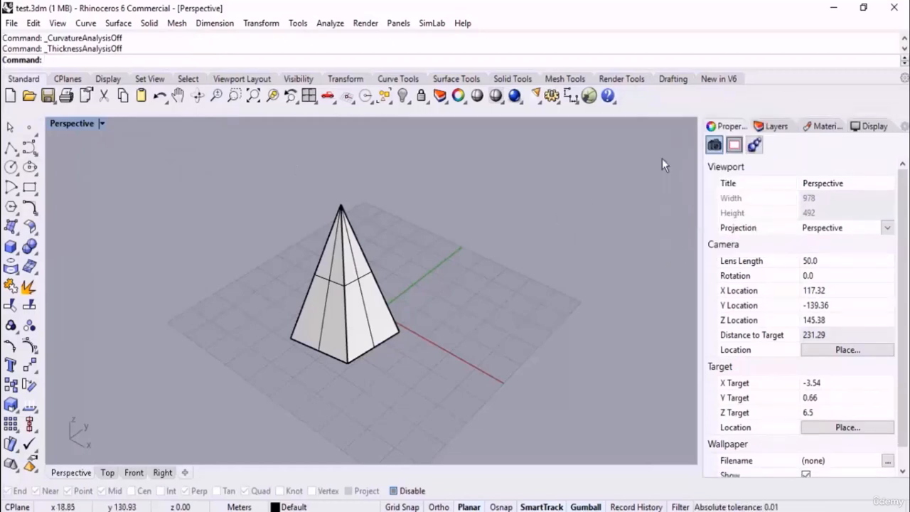
right_click(676, 102)
click(710, 247)
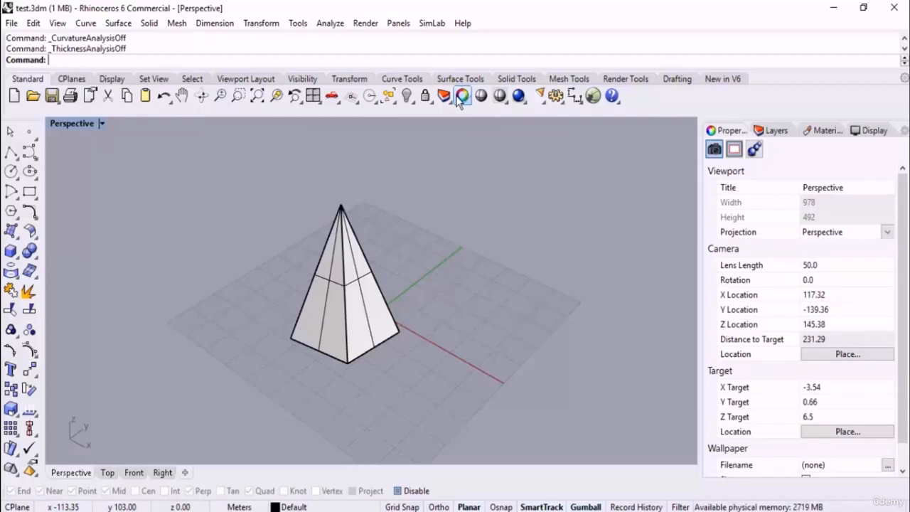
Reset all toolbars to their defaults with ToolbarReset and restart Rhino, saving the changes to test.3dm.
text(Rescue3dmFile)
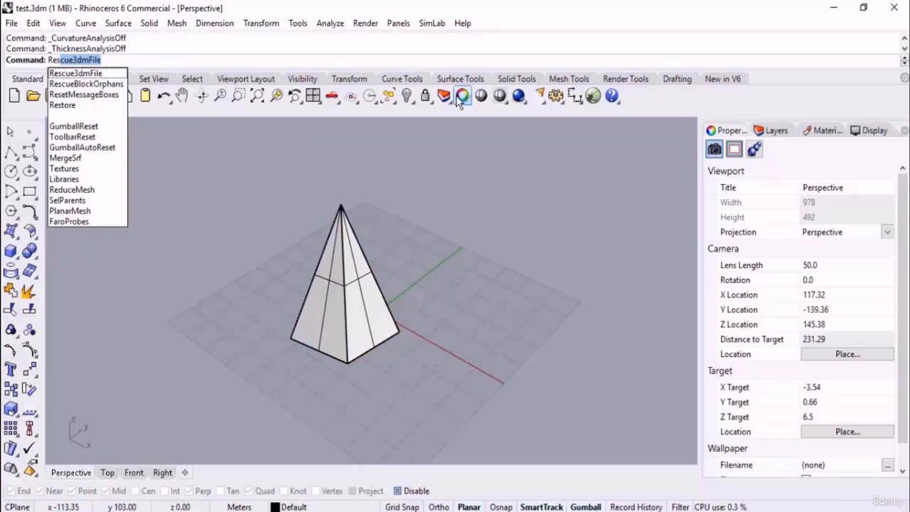
click(104, 137)
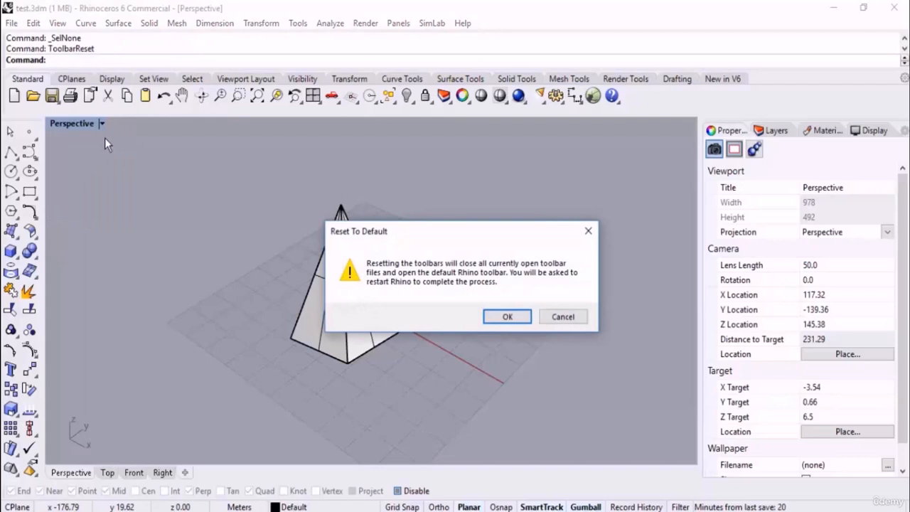
click(504, 316)
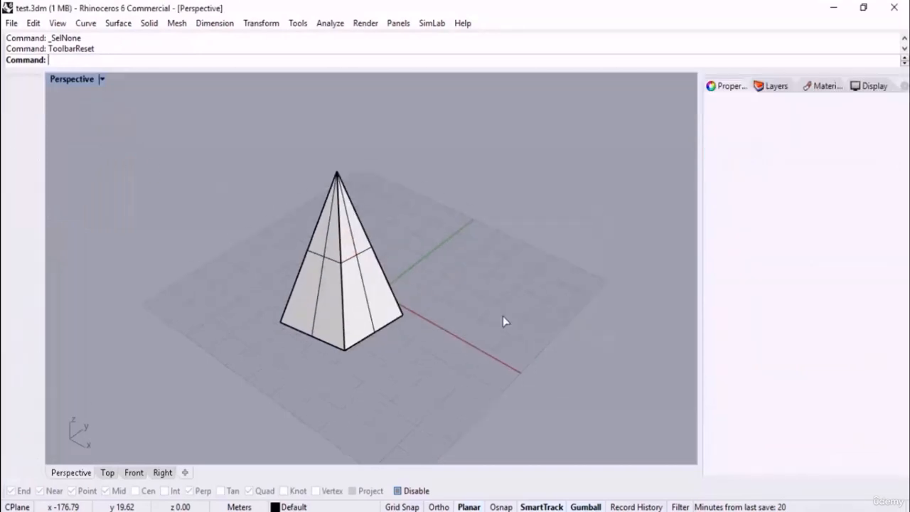
click(545, 320)
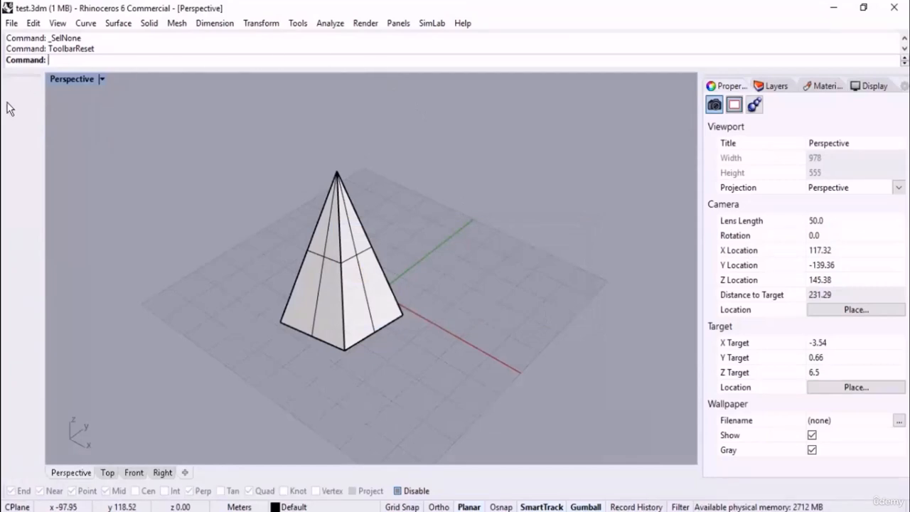
click(894, 8)
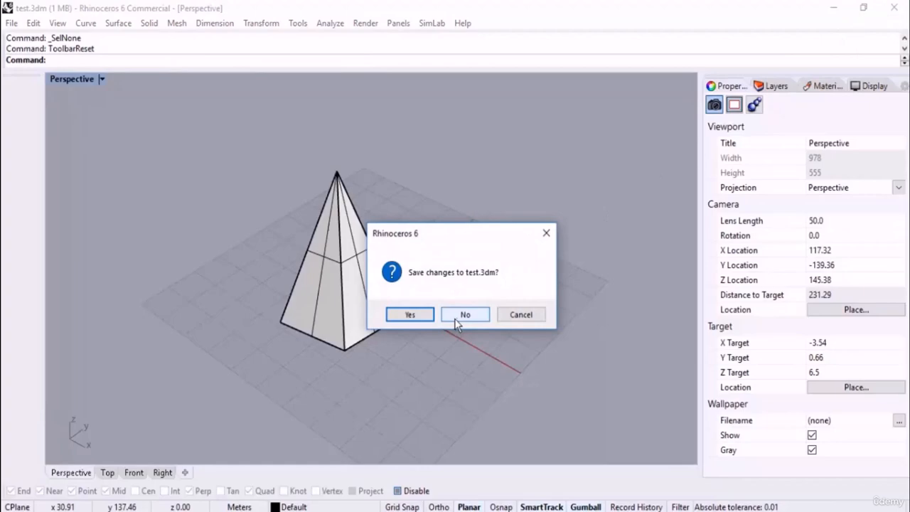
click(410, 314)
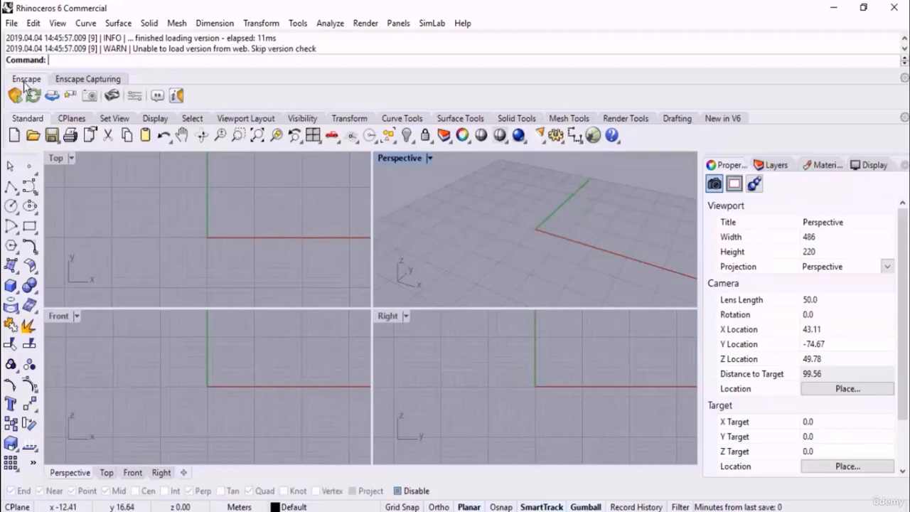
Undock the Enscape and Enscape Capturing toolbars one after the other and close both.
drag(24, 78, 190, 228)
click(266, 227)
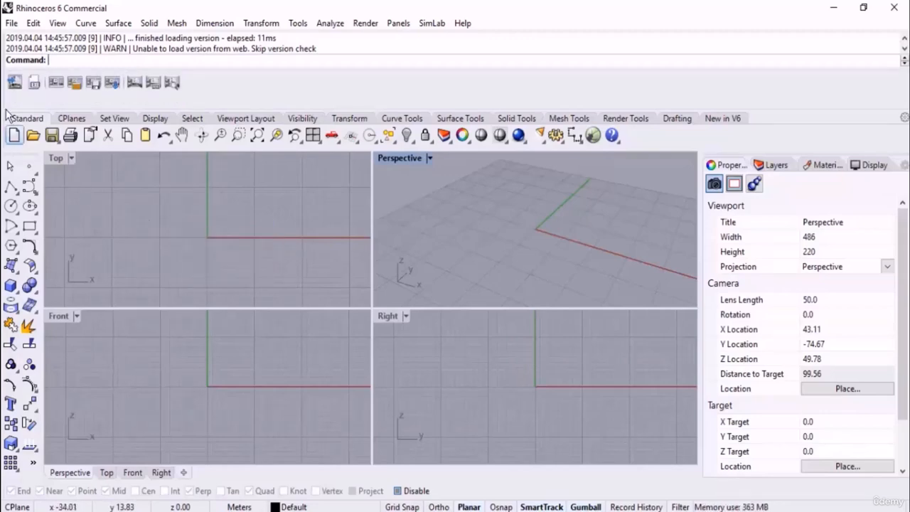
drag(5, 112, 200, 204)
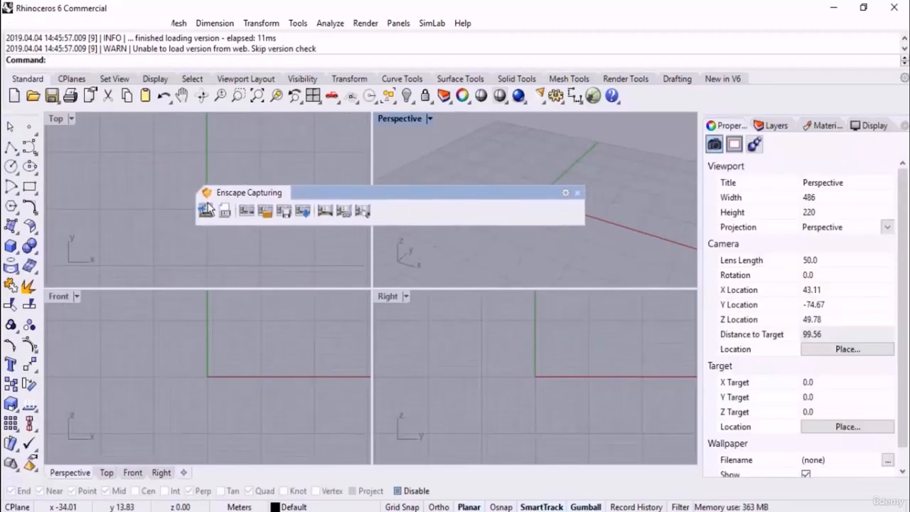
click(578, 192)
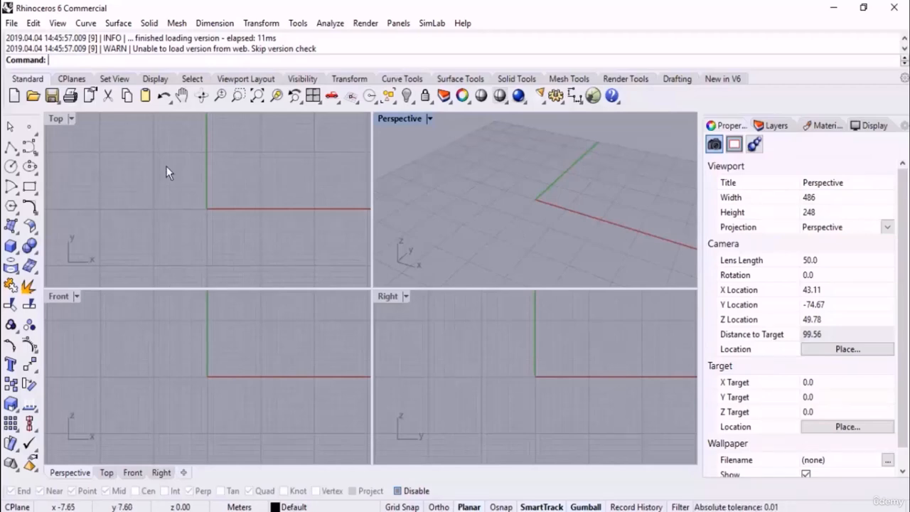
Draw a solid box by two base corners and a height beside the origin in the Perspective viewport, and maximize that viewport.
click(51, 96)
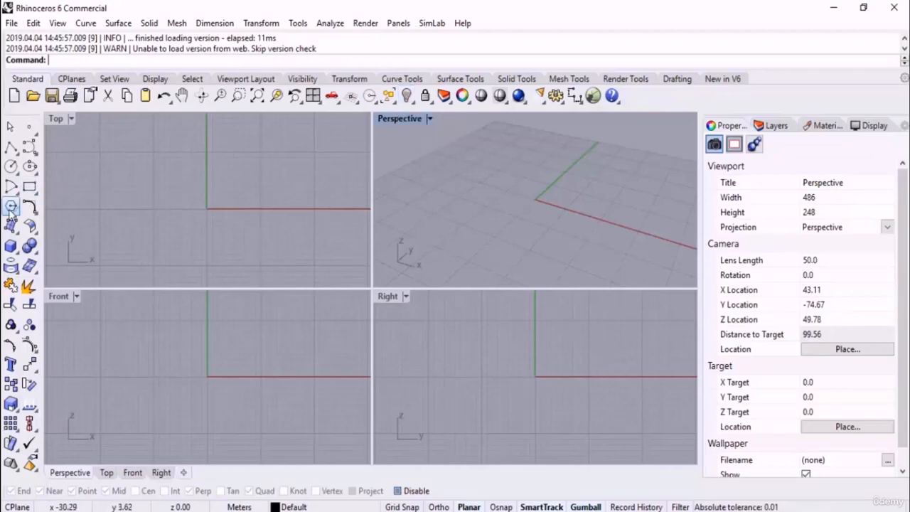
click(10, 246)
click(491, 206)
click(502, 243)
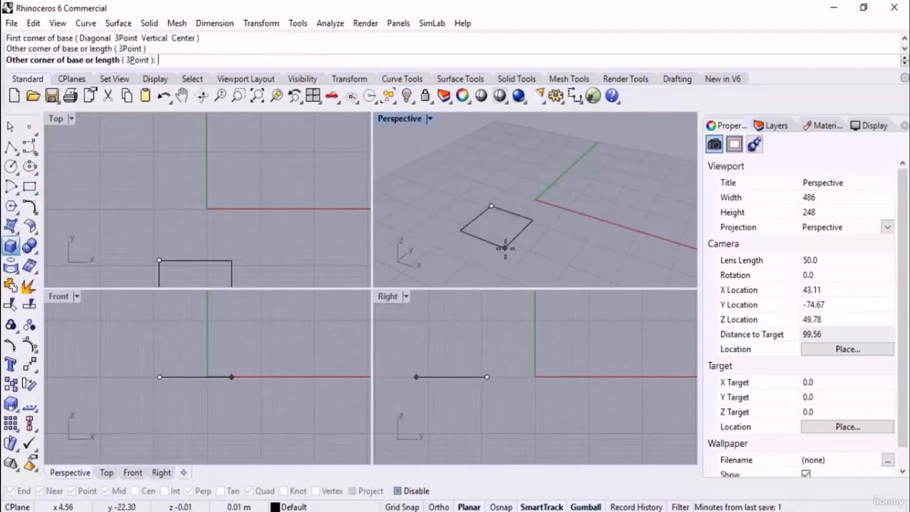
click(536, 180)
double_click(410, 120)
scroll(390, 251, down, 4)
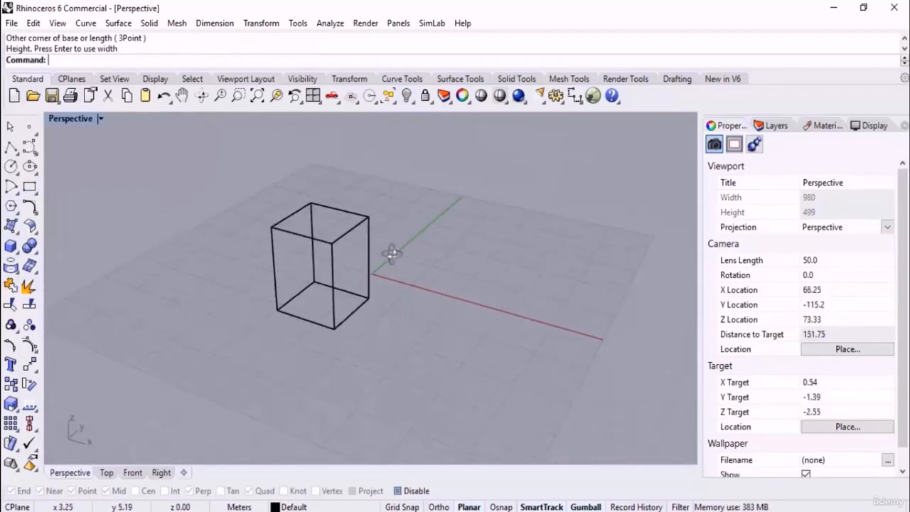
Set the Perspective viewport's display mode to Shaded using the pop-up set of favourite commands.
middle_click(426, 224)
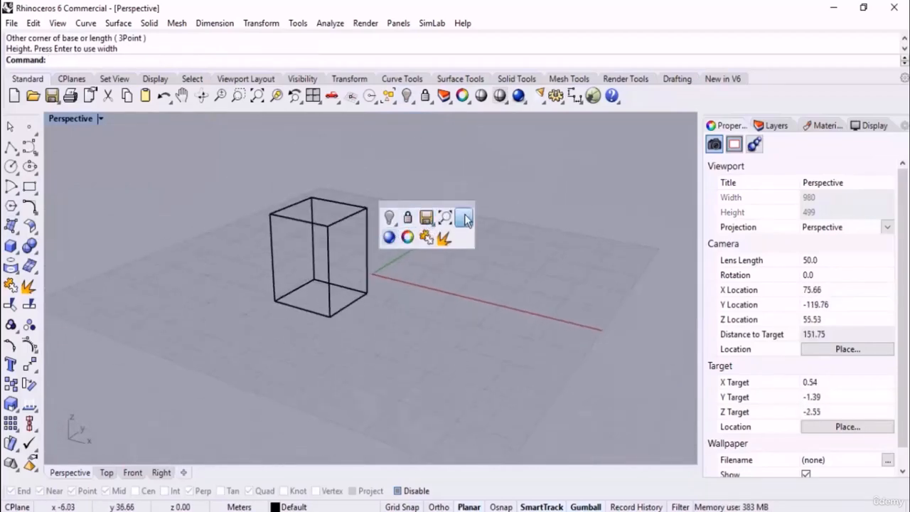
click(389, 238)
scroll(367, 233, up, 4)
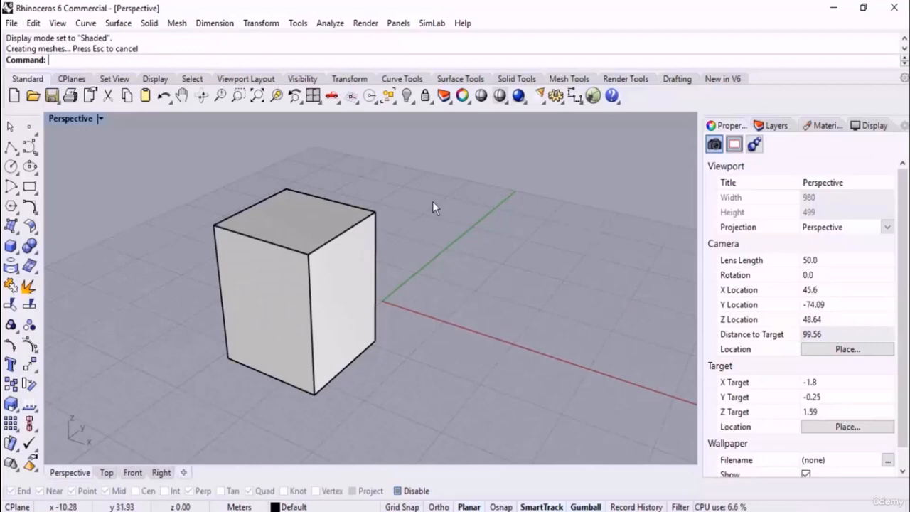
Hide the box and show it again using the paired Hide and Show commands.
click(371, 234)
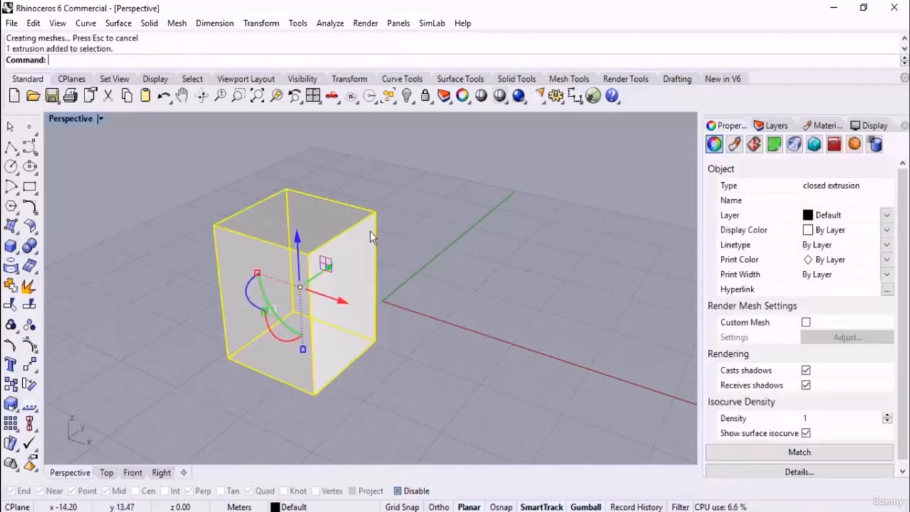
click(406, 97)
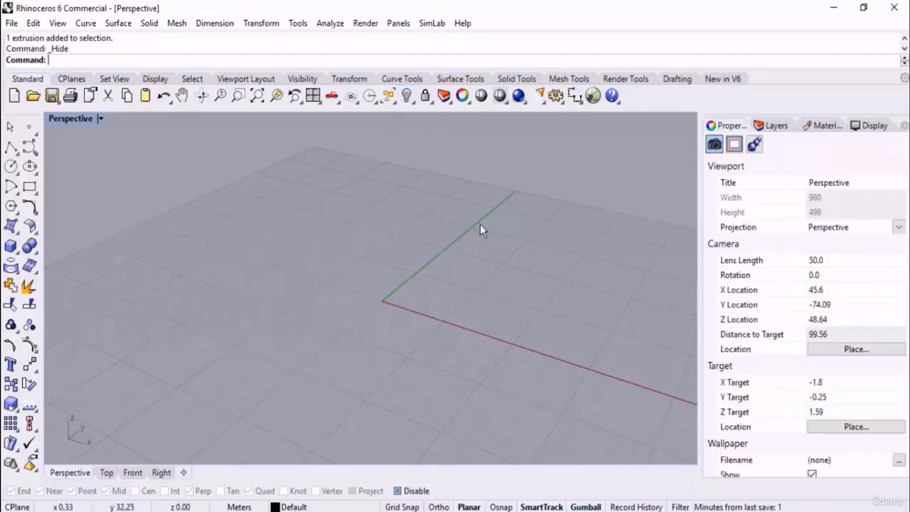
right_click(406, 98)
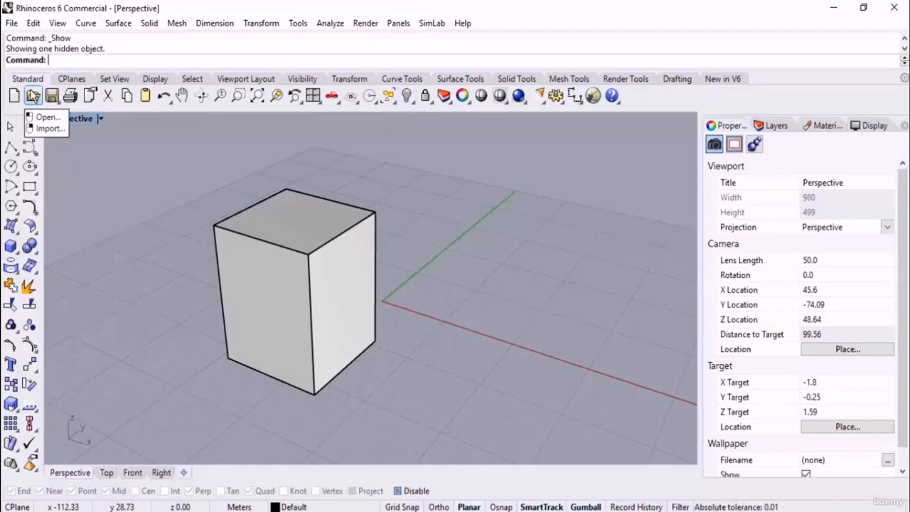
Examine the paired Open and Import commands and the extra commands grouped under the layer tool.
click(33, 96)
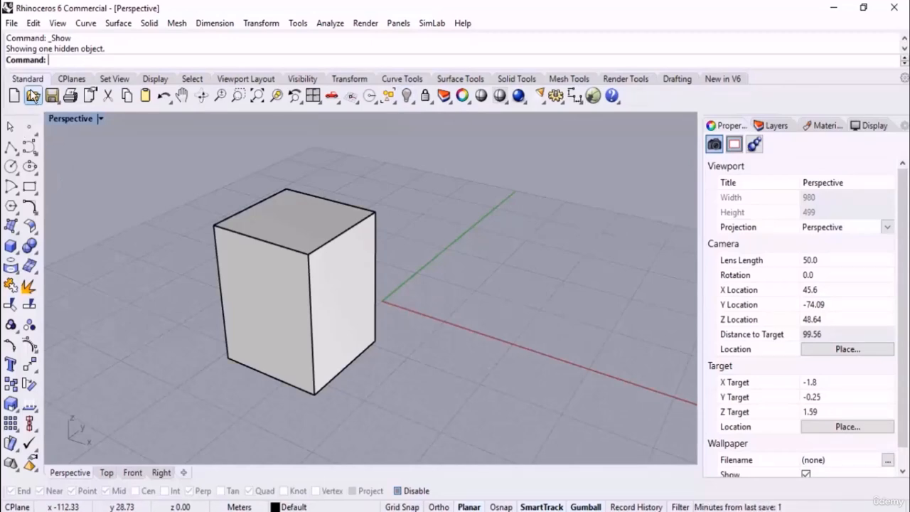
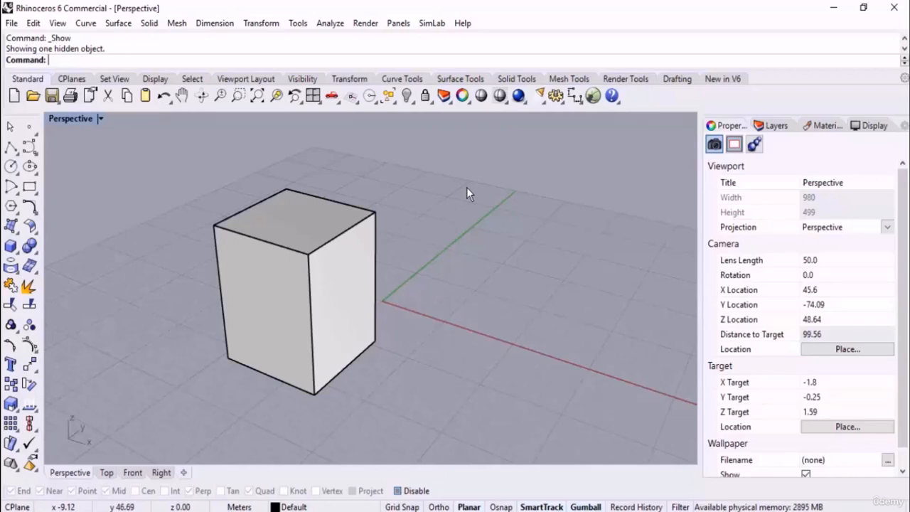
click(449, 101)
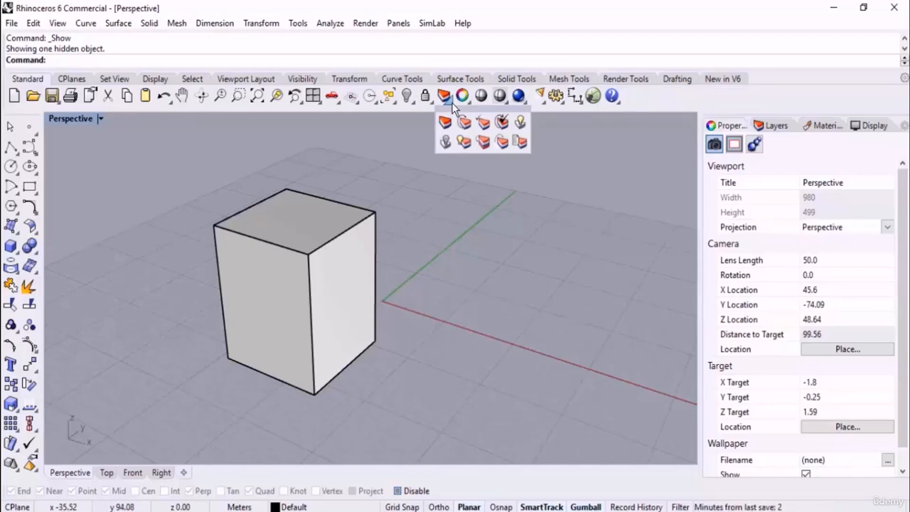
click(413, 104)
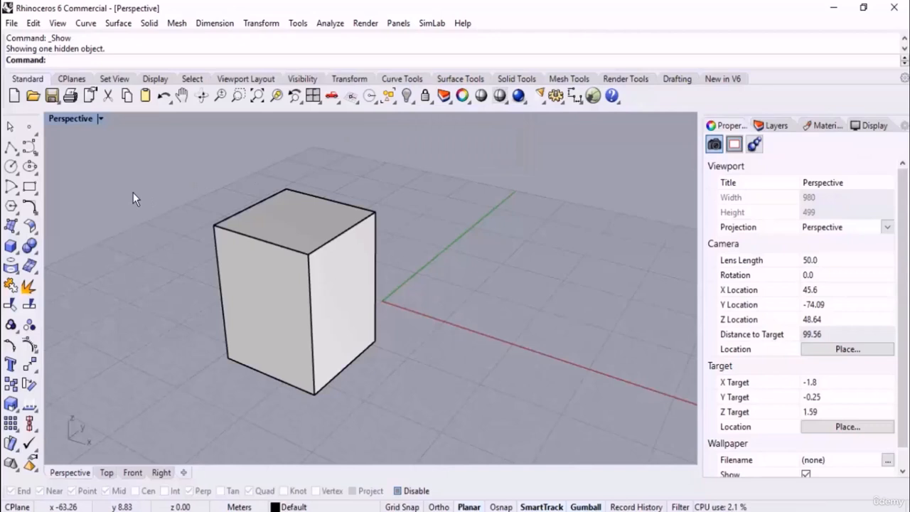
click(15, 171)
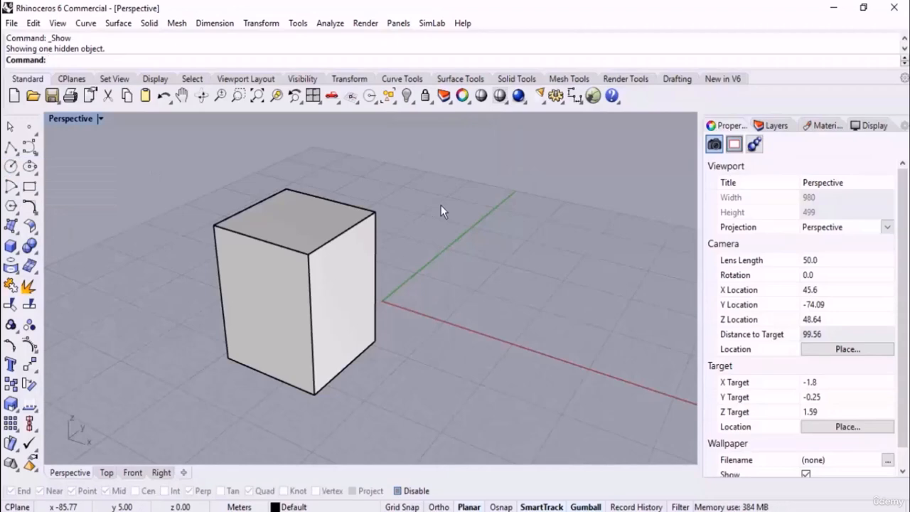
Delete the box and switch to the Top viewport.
drag(444, 210, 197, 374)
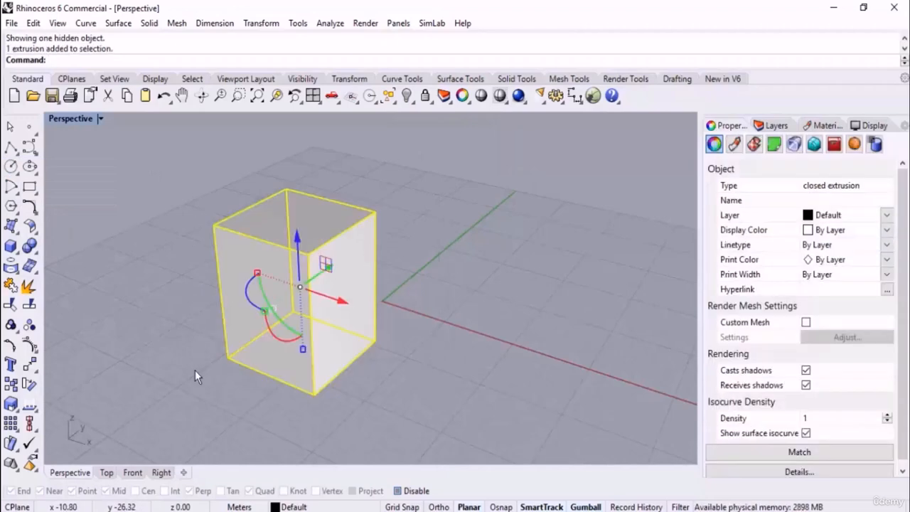
key(Delete)
click(107, 475)
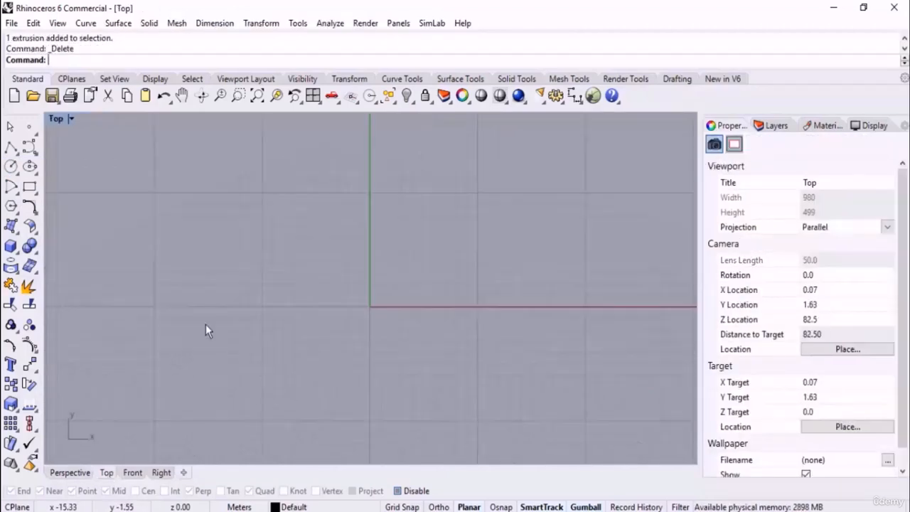
scroll(206, 324, down, 10)
scroll(343, 231, up, 10)
right_drag(346, 230, 395, 205)
right_drag(512, 205, 425, 221)
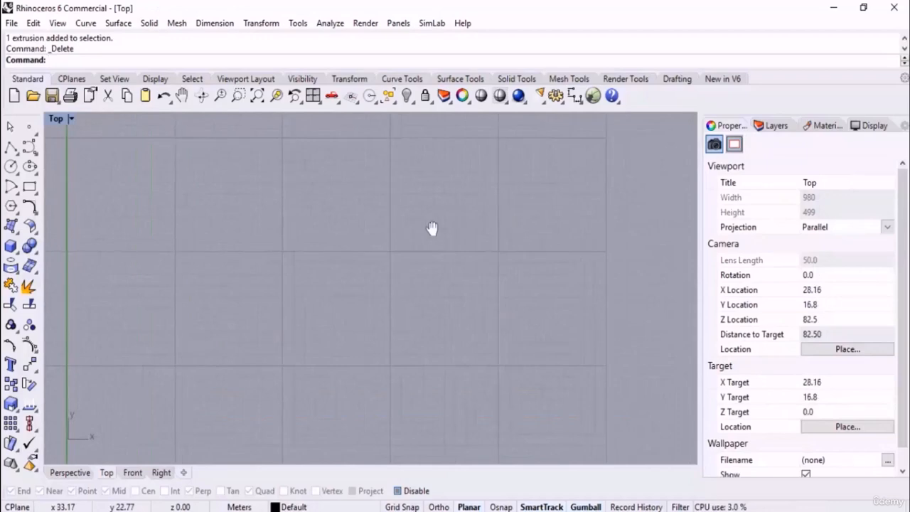
right_drag(264, 265, 305, 255)
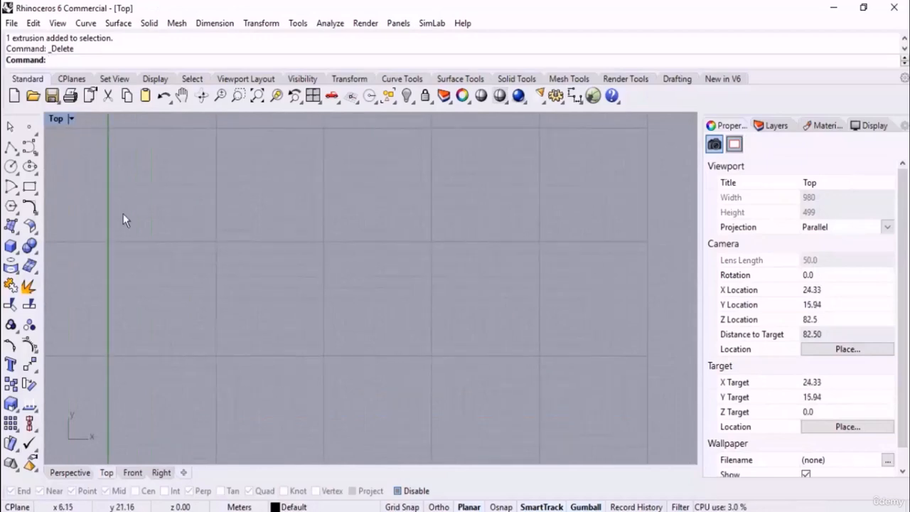
Draw a circle by its diameter in the Top viewport, near the green Y axis.
click(15, 172)
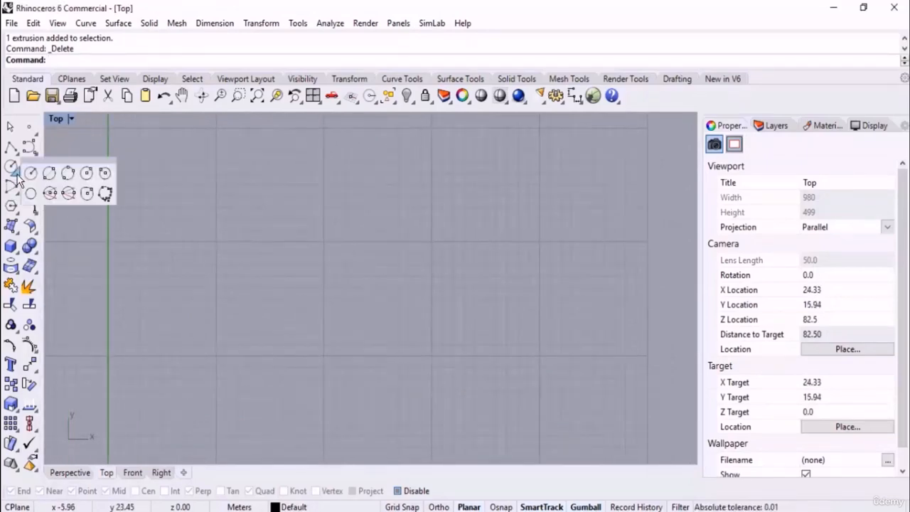
click(49, 174)
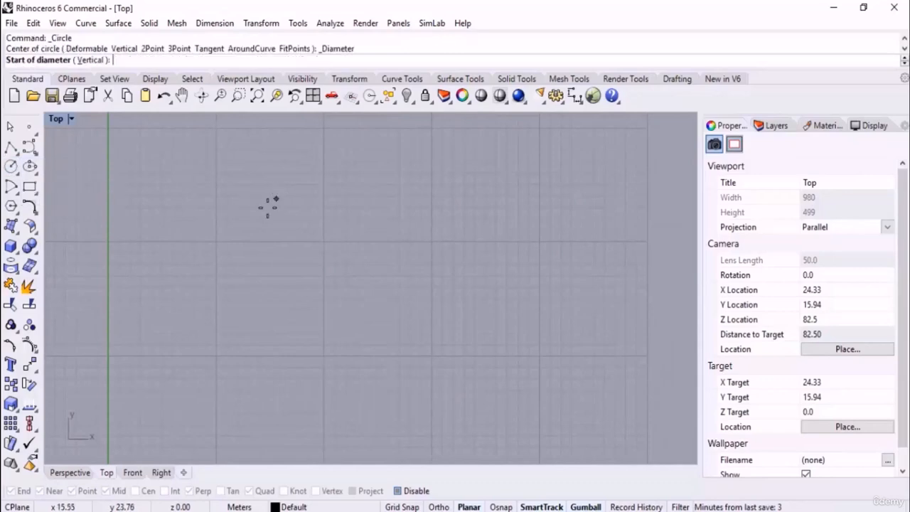
click(267, 206)
click(184, 261)
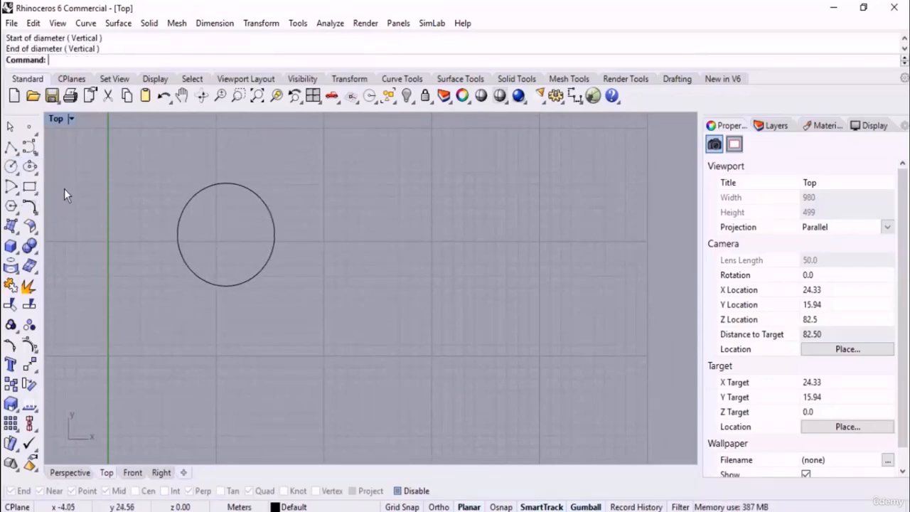
Detach the Circle and Rectangle tool groups as floating toolbars over the viewport, and close both.
click(15, 172)
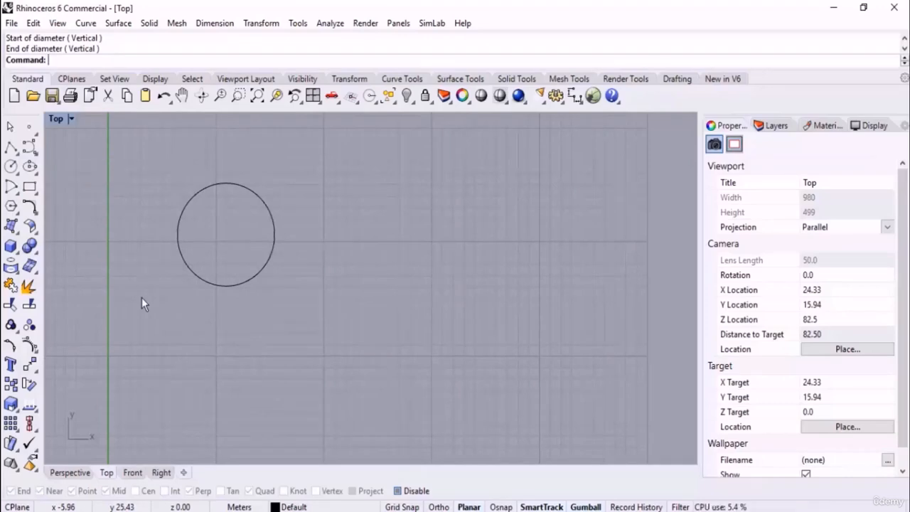
click(18, 176)
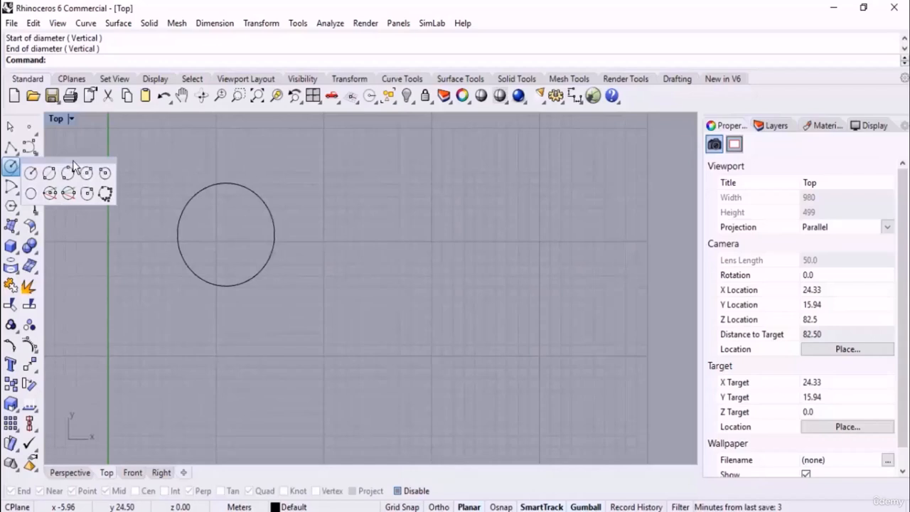
drag(73, 160, 475, 163)
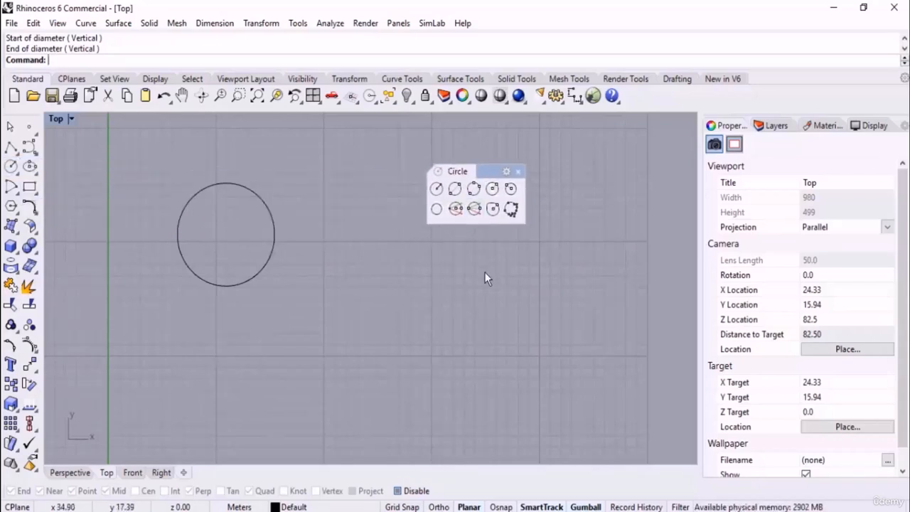
click(34, 191)
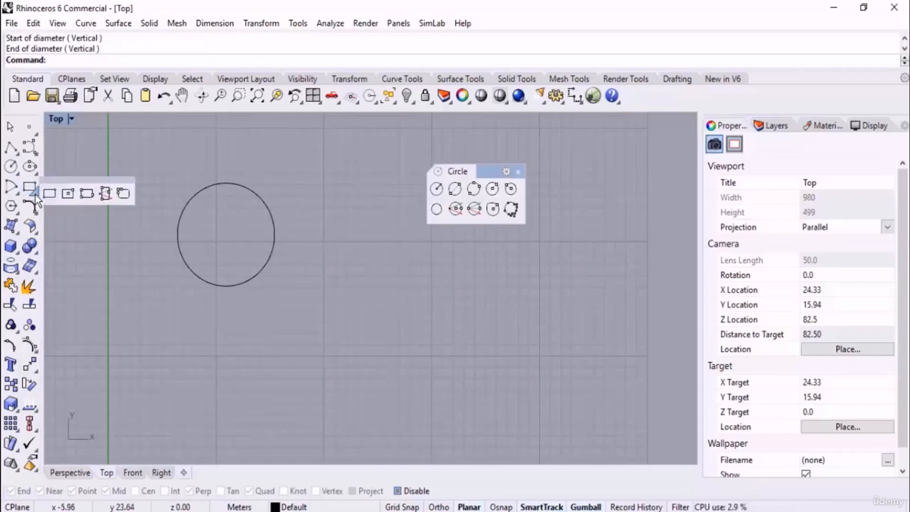
click(80, 180)
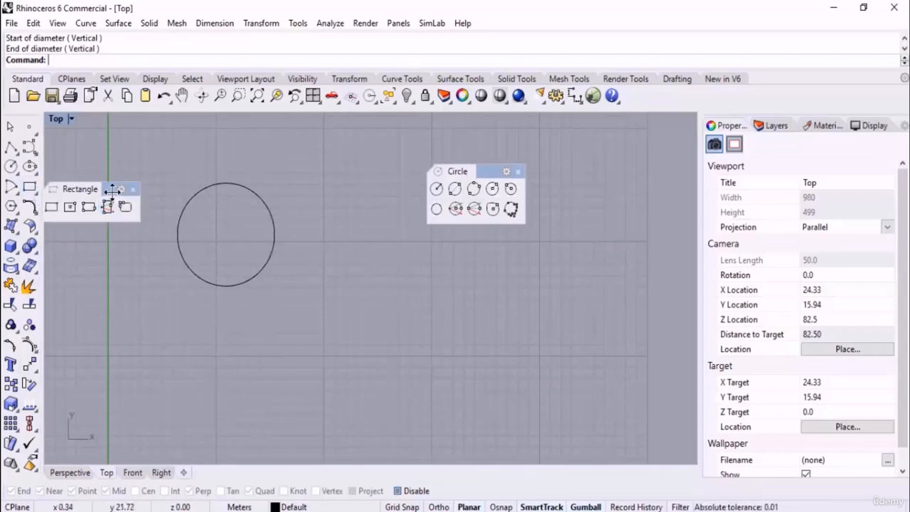
drag(112, 189, 617, 174)
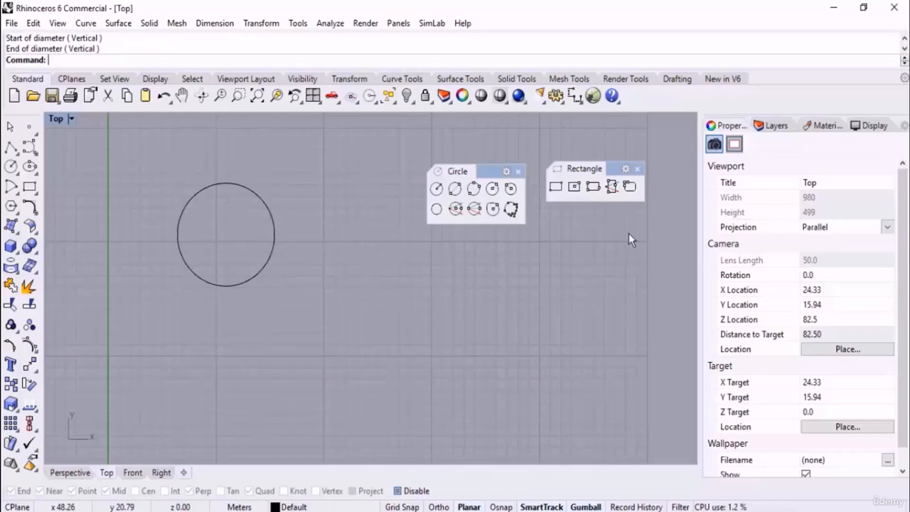
click(517, 171)
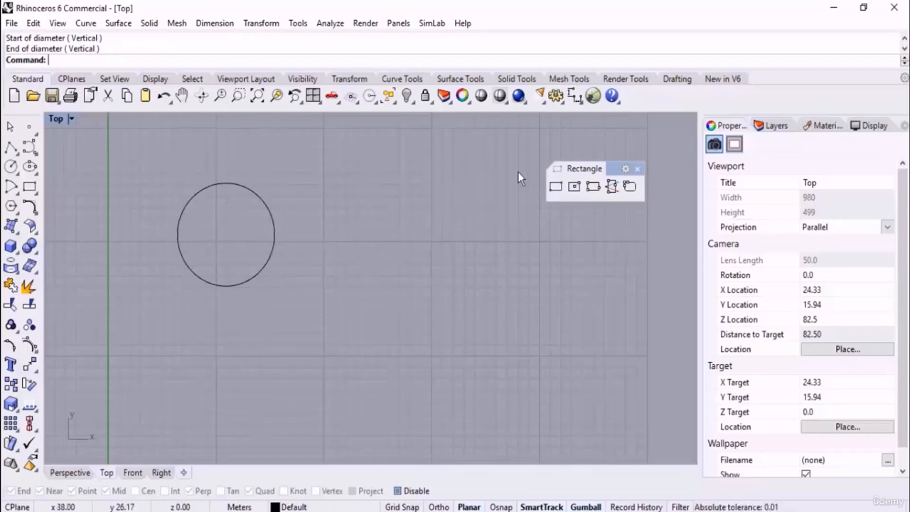
click(638, 168)
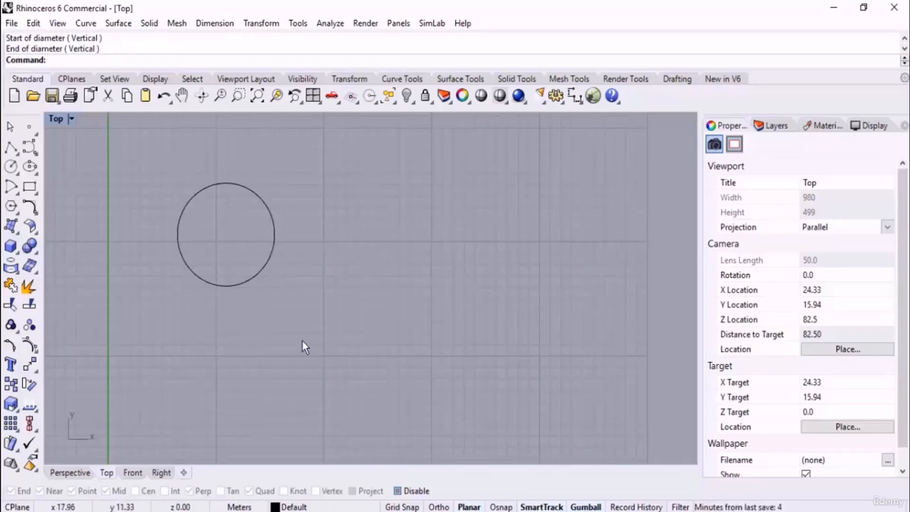
Detach the Lines tool group as a floating toolbar and dock it alongside the main tool sidebar.
click(16, 151)
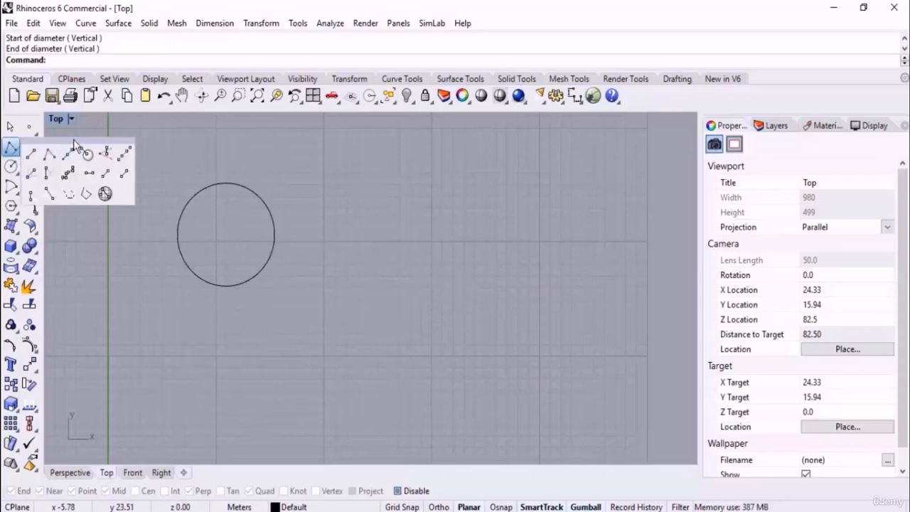
drag(74, 144, 534, 148)
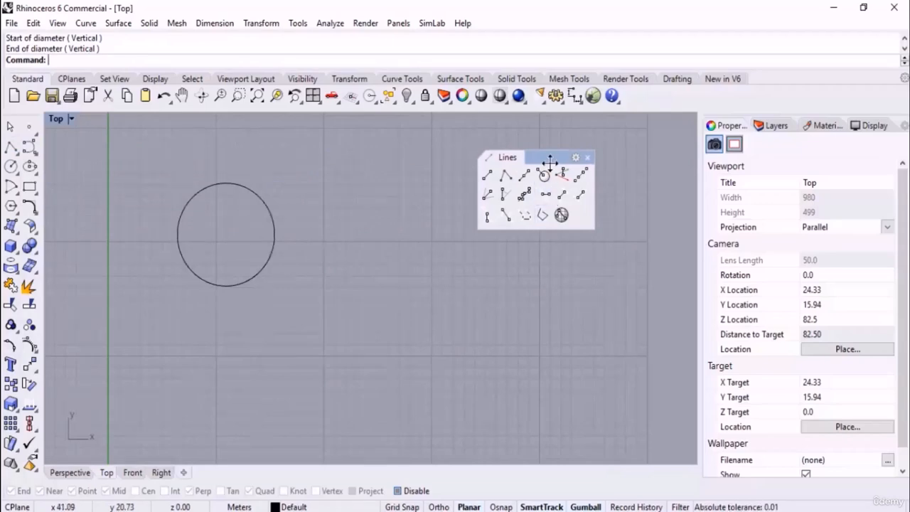
drag(548, 157, 473, 205)
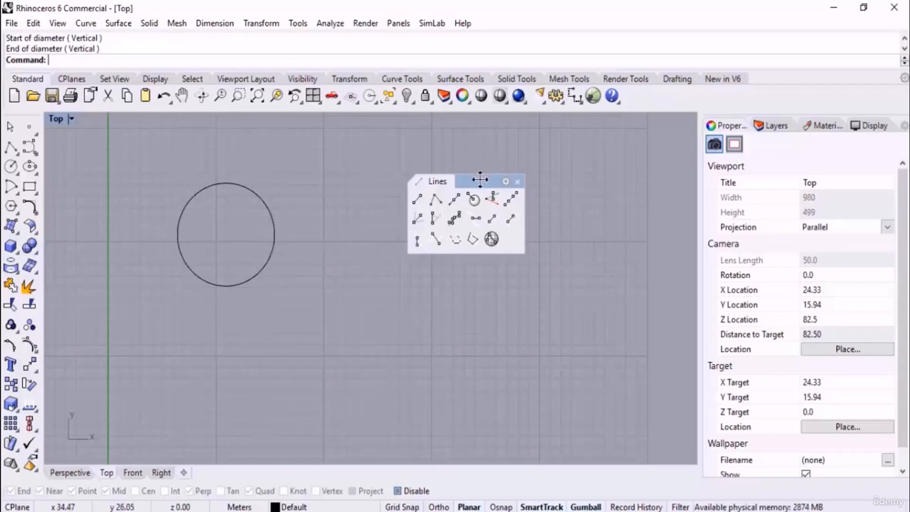
drag(479, 178, 45, 284)
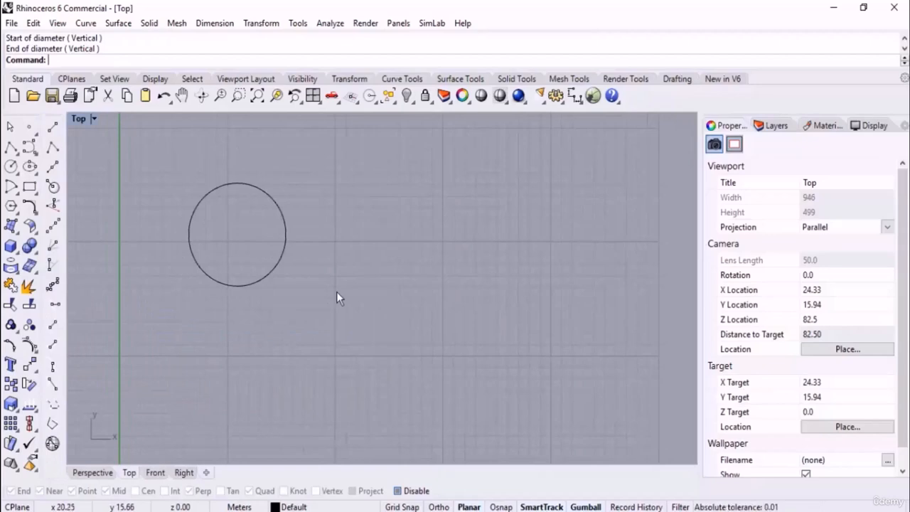
Undock the Lines toolbar and dock it between the viewport and the Properties panel.
drag(55, 115, 466, 194)
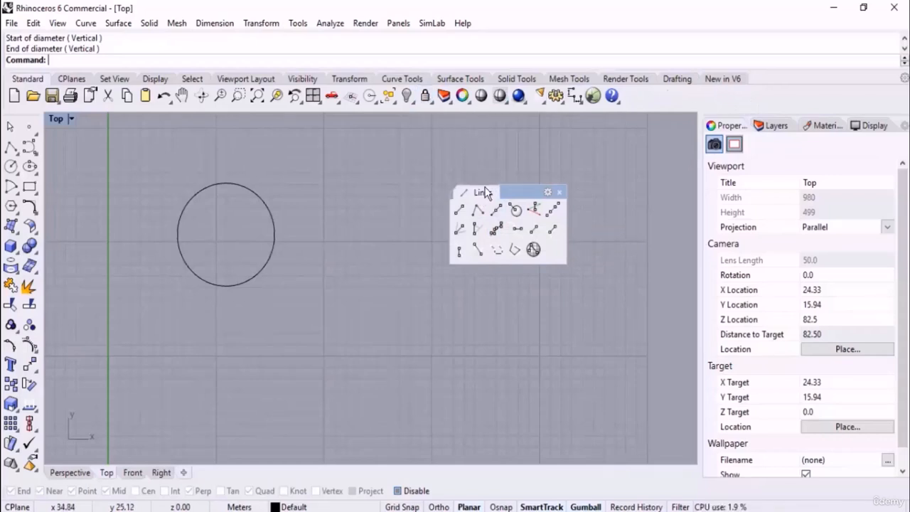
drag(482, 192, 341, 283)
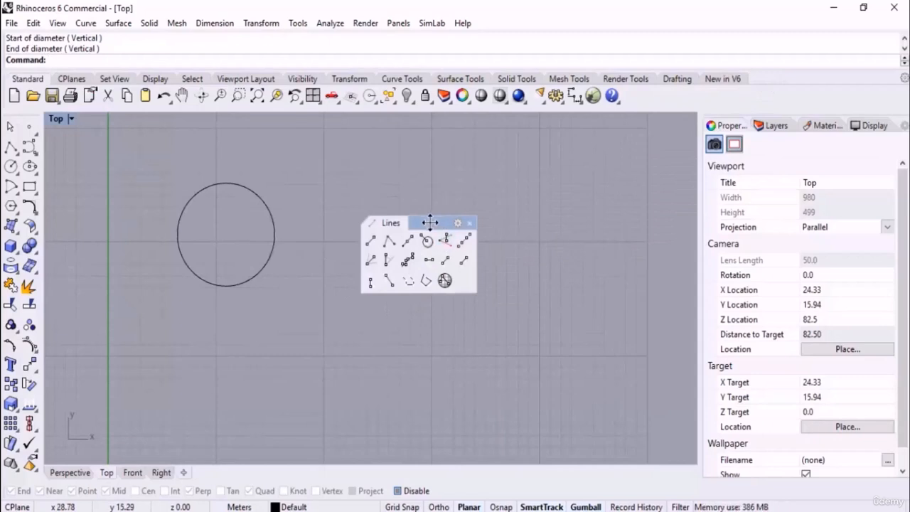
drag(439, 222, 695, 214)
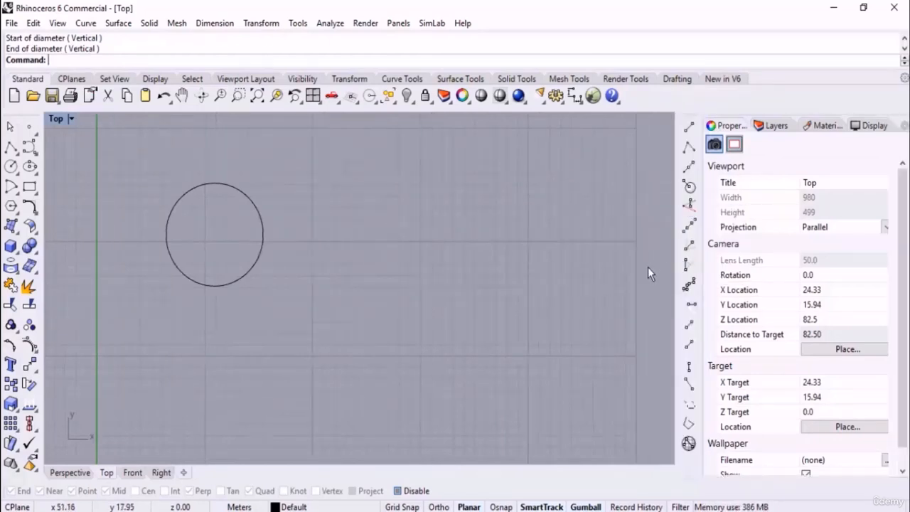
Add the Lines toolbar as a tab to the Standard toolbar group, and pull it back out and close it.
drag(666, 140, 763, 85)
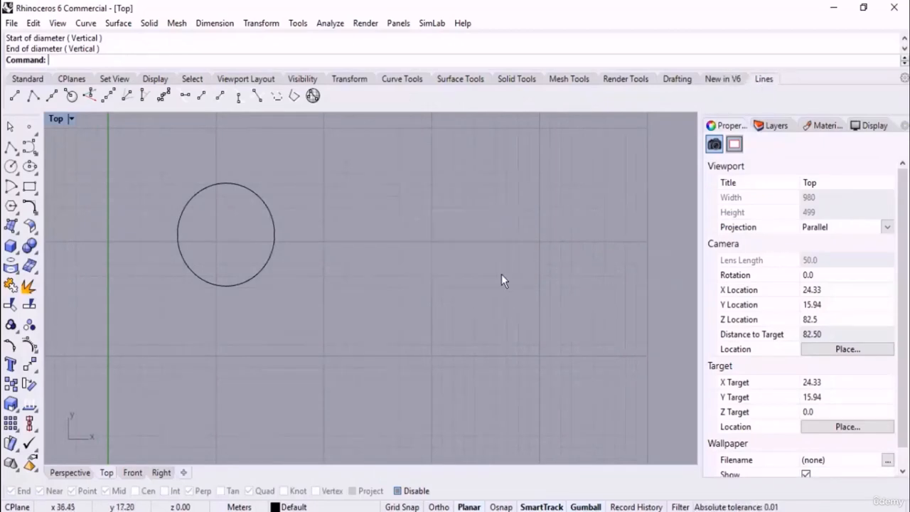
drag(764, 78, 434, 209)
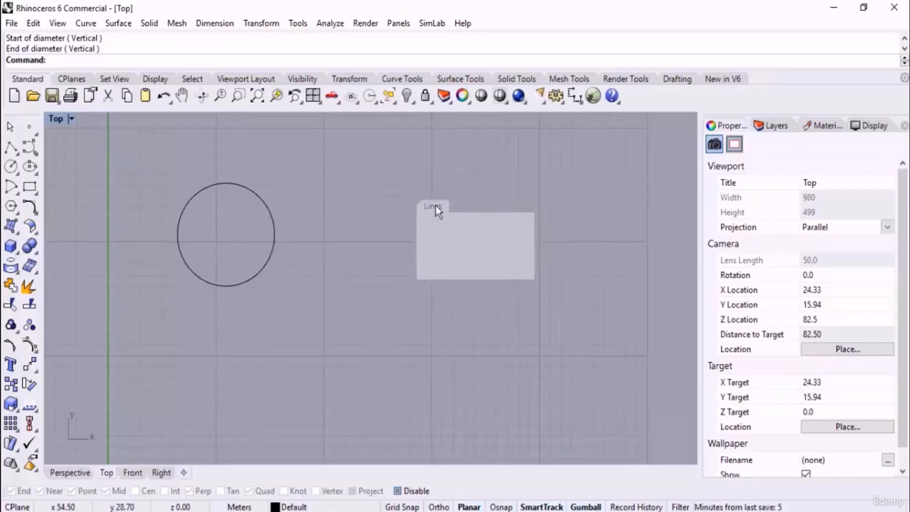
click(528, 211)
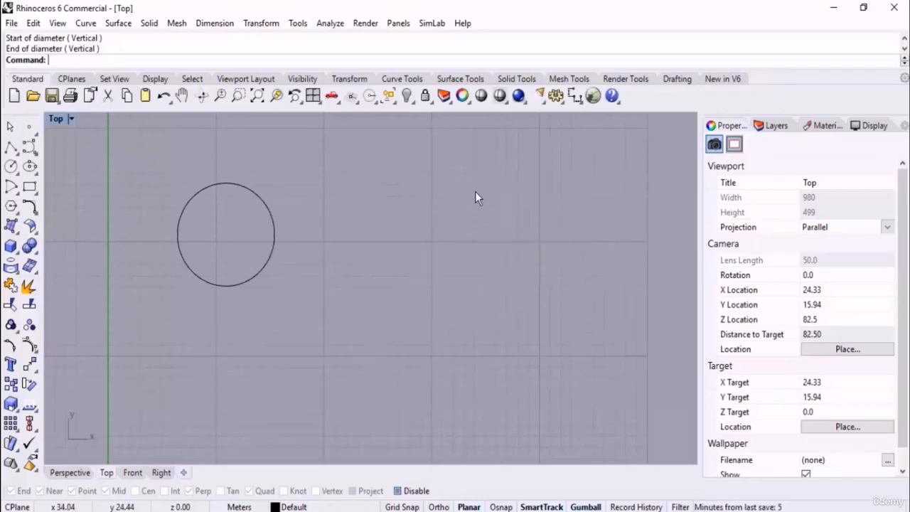
Detach the Visibility tool group as a floating toolbar and close it.
click(407, 96)
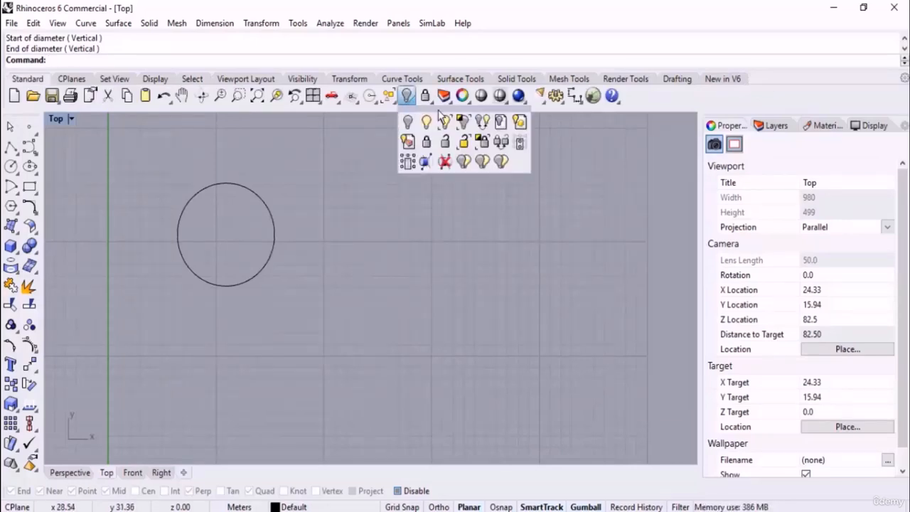
drag(446, 109, 600, 140)
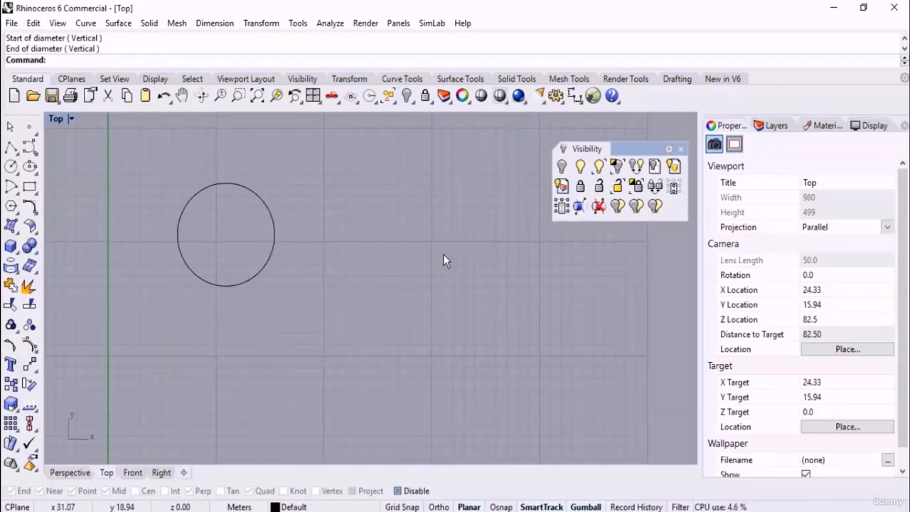
click(681, 148)
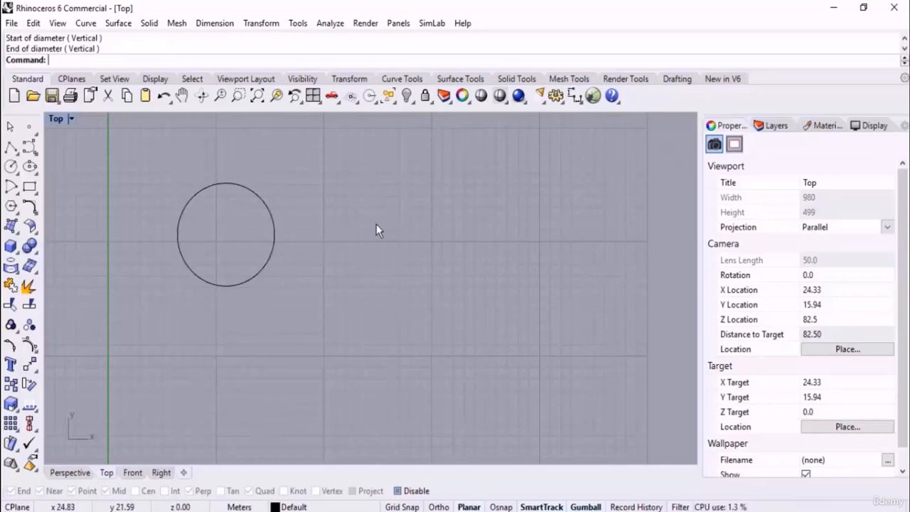
Run the Pan command by name and shift the Top viewport slightly.
text(Pan)
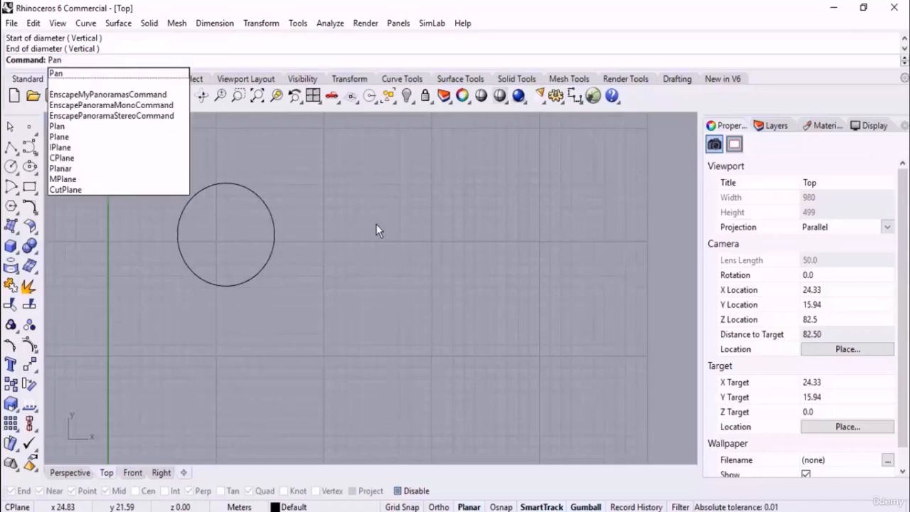
key(Return)
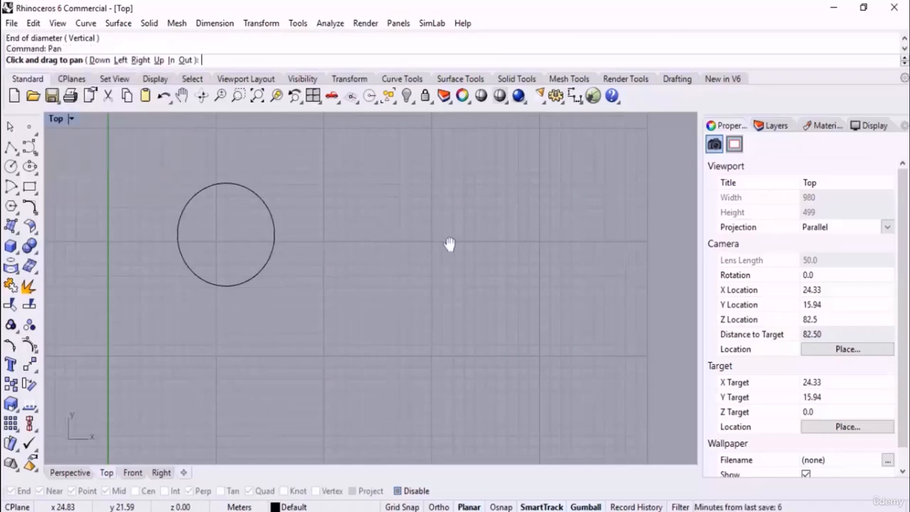
drag(530, 266, 553, 273)
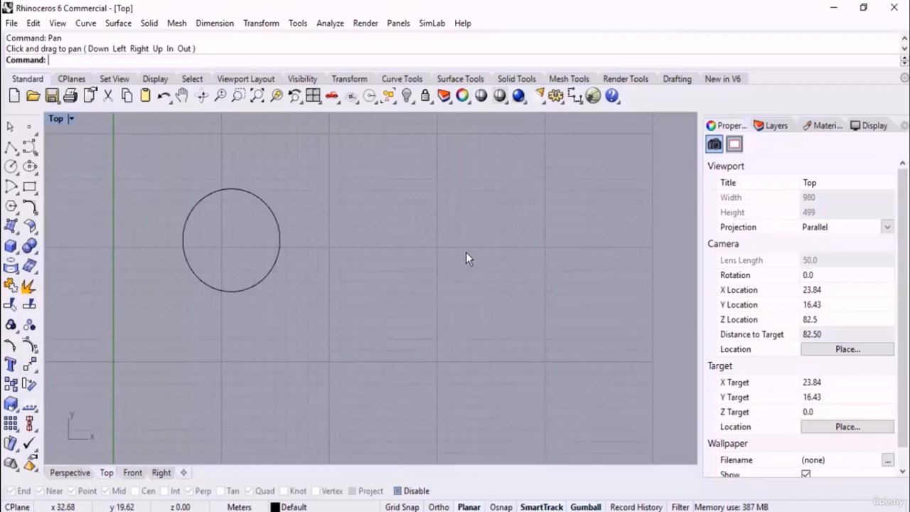
Bring up the pop-up set of favourite commands over the Top viewport and examine its tools.
middle_click(424, 213)
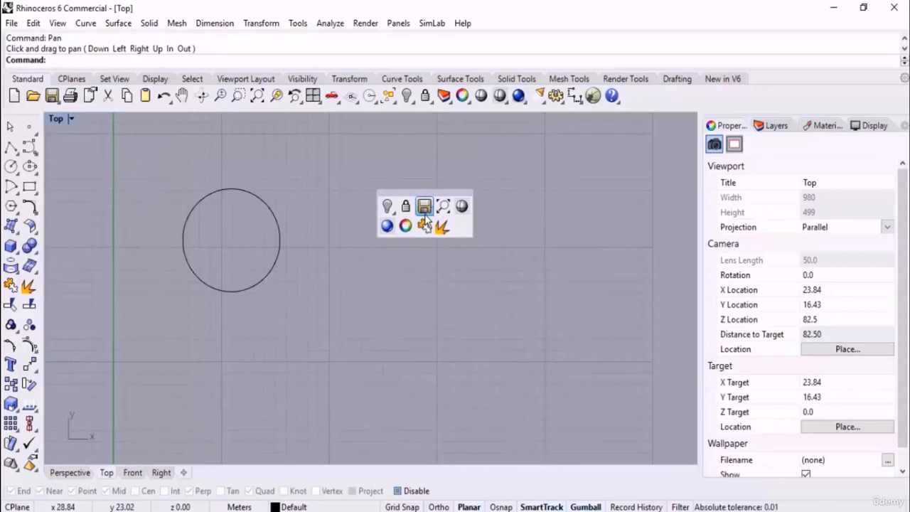
drag(410, 192, 409, 225)
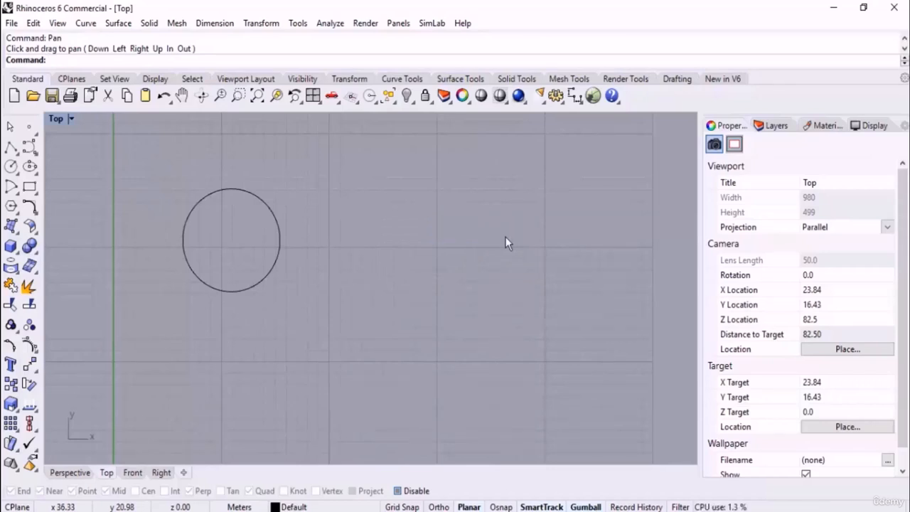
middle_click(449, 225)
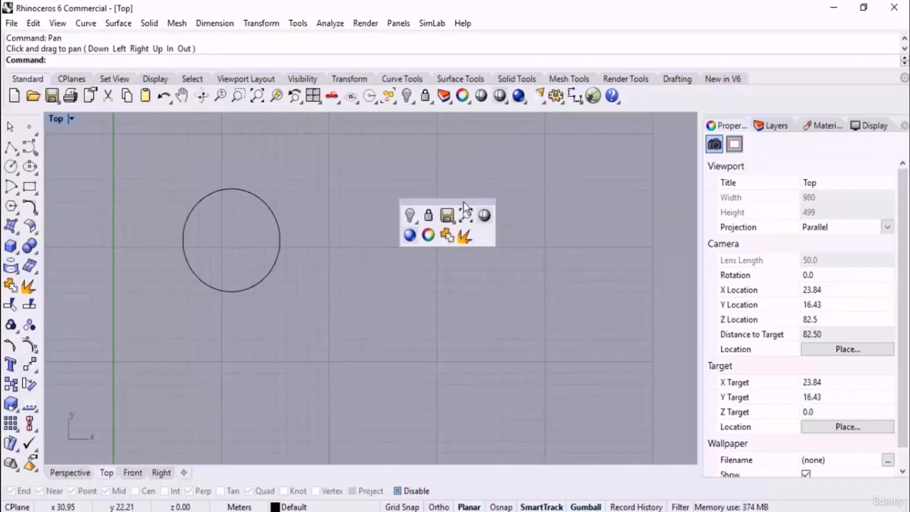
drag(464, 202, 461, 218)
click(492, 228)
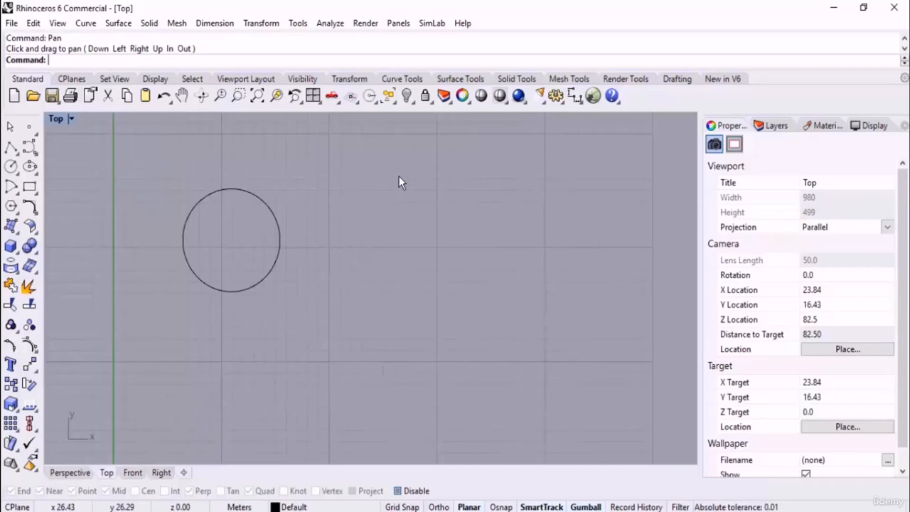
middle_click(430, 208)
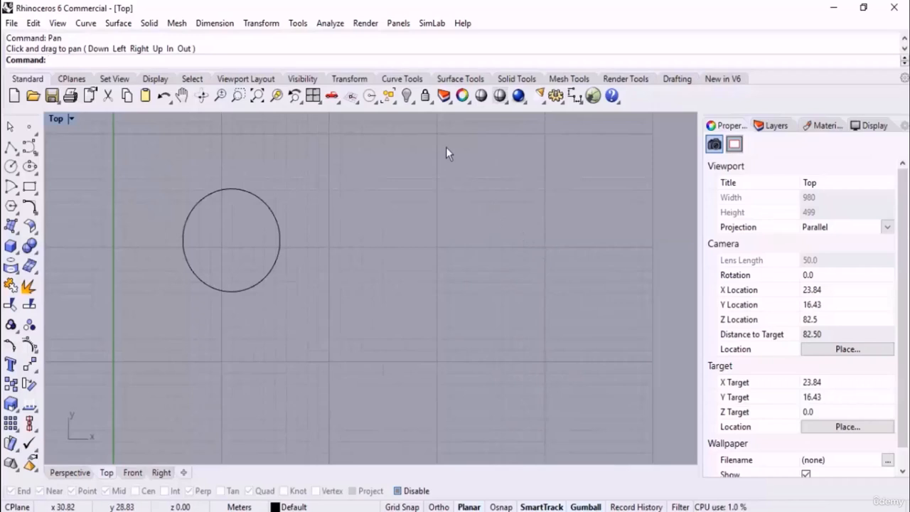
Open the Mouse page of the Rhino options to examine the middle mouse button's popup toolbar setting.
click(298, 22)
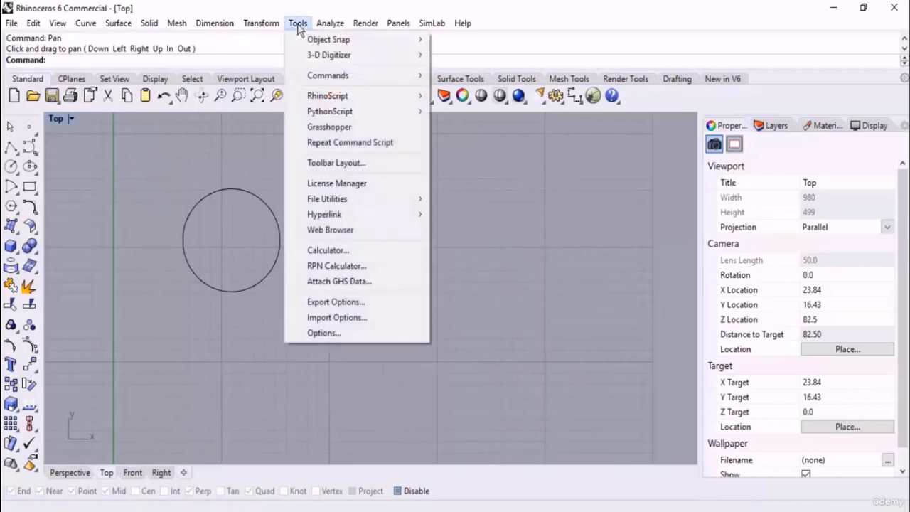
click(391, 162)
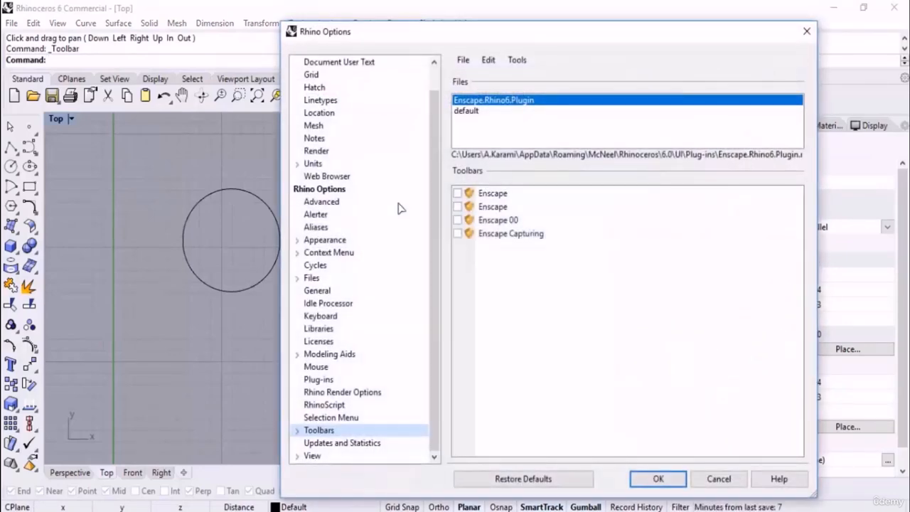
click(316, 367)
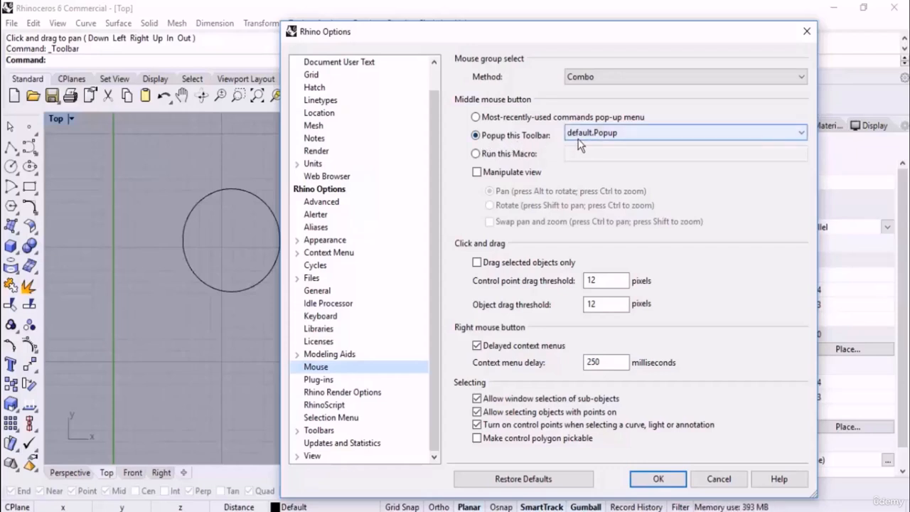
Look through the toolbars that can be assigned to the middle mouse button's popup, keeping default.Popup.
click(643, 135)
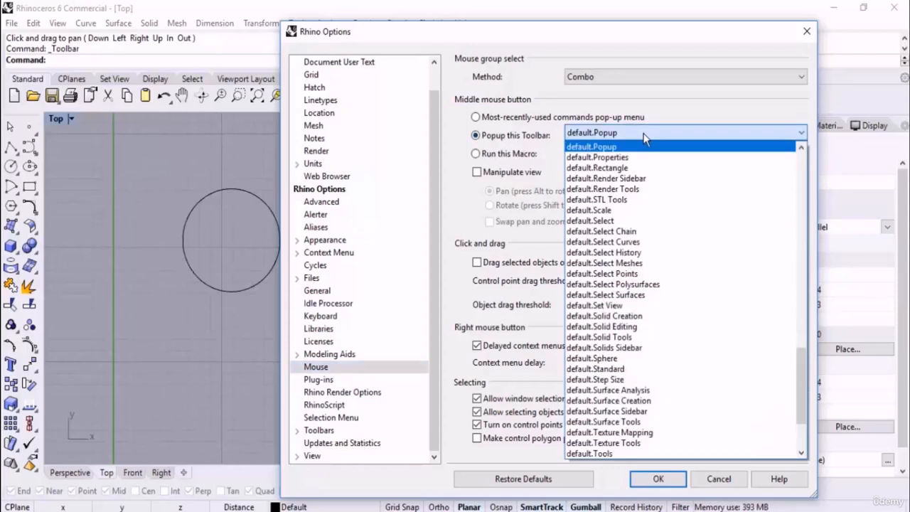
scroll(695, 297, up, 5)
scroll(695, 294, up, 2)
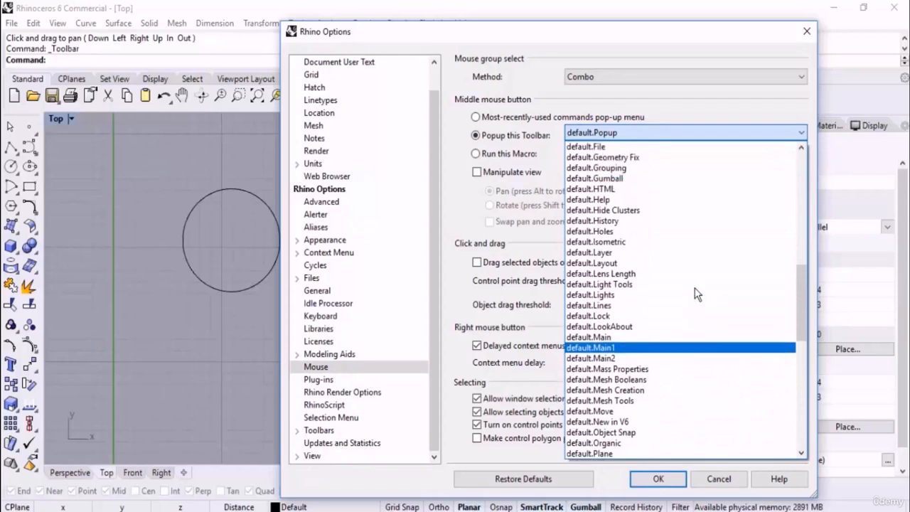
click(442, 205)
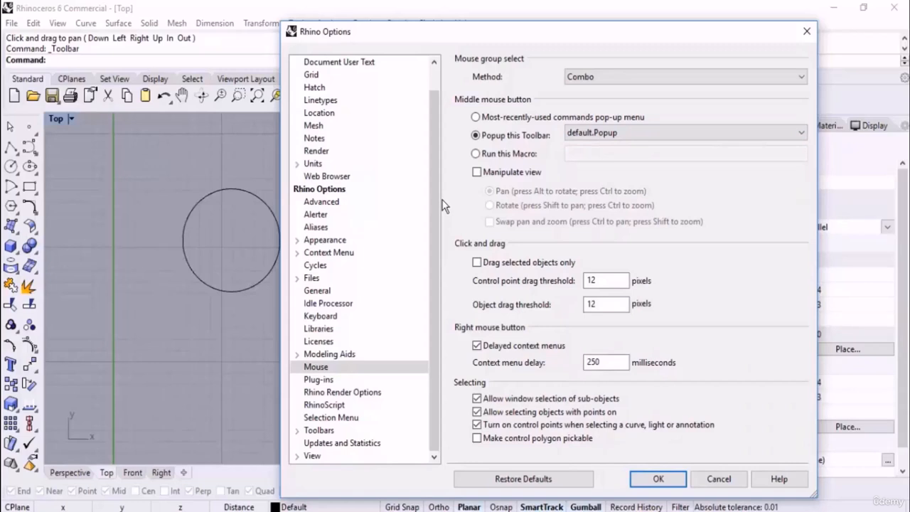
Enable Manipulate view with the Pan option for the middle mouse button and try it by panning the Top viewport.
click(486, 173)
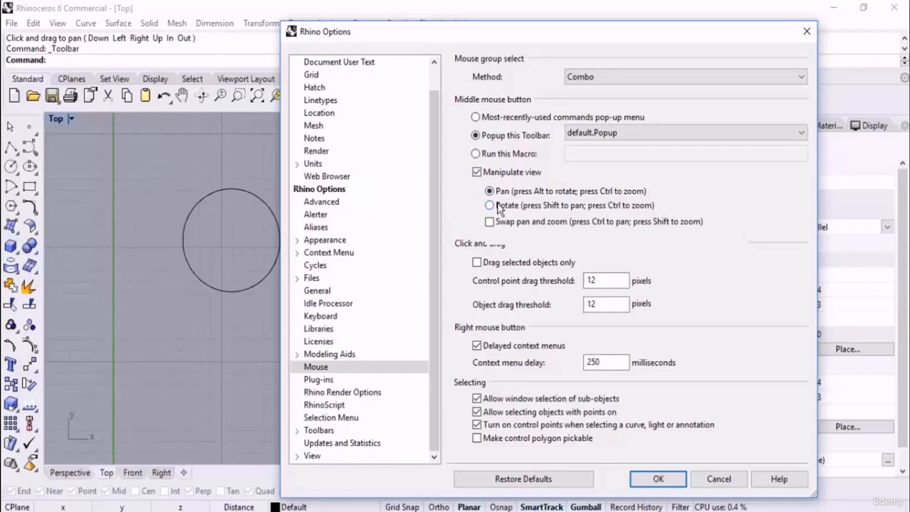
click(658, 478)
middle_drag(455, 278, 399, 289)
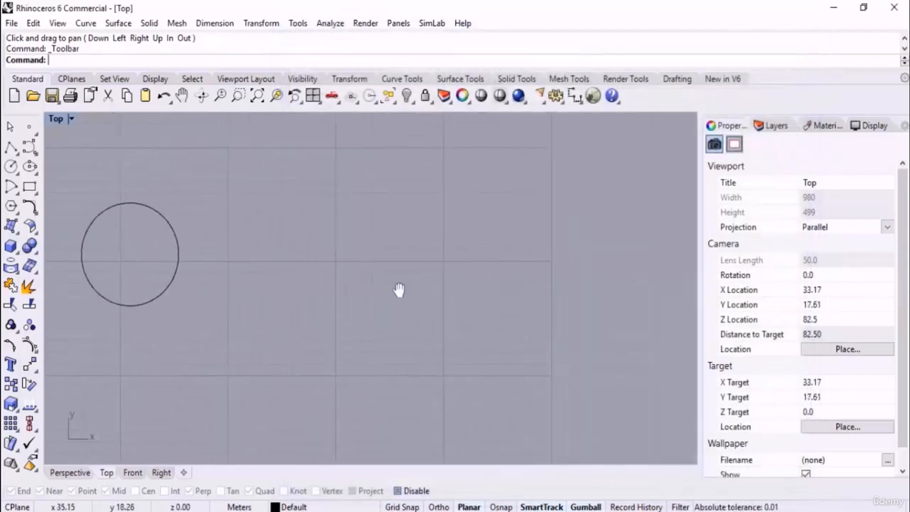
right_drag(399, 289, 508, 295)
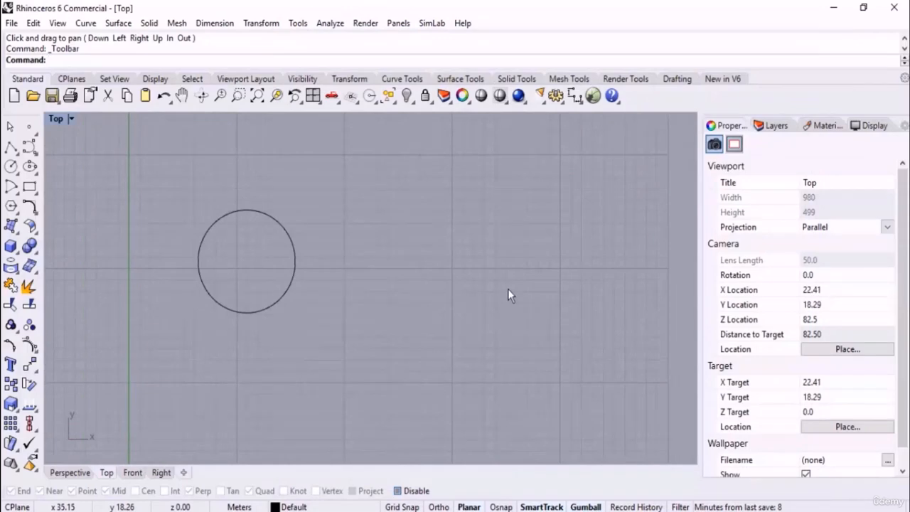
Turn off Manipulate view in the Rhino mouse options so the middle mouse button brings up the default.Popup toolbar.
click(294, 24)
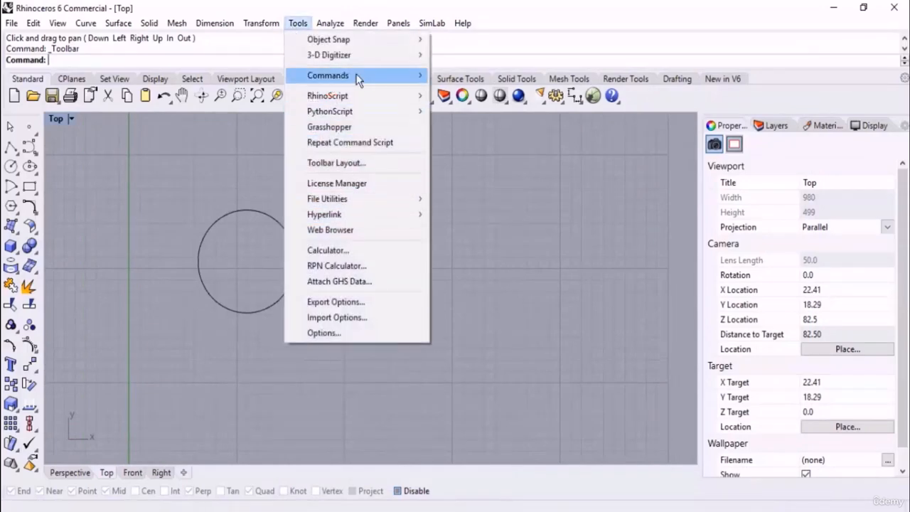
click(352, 162)
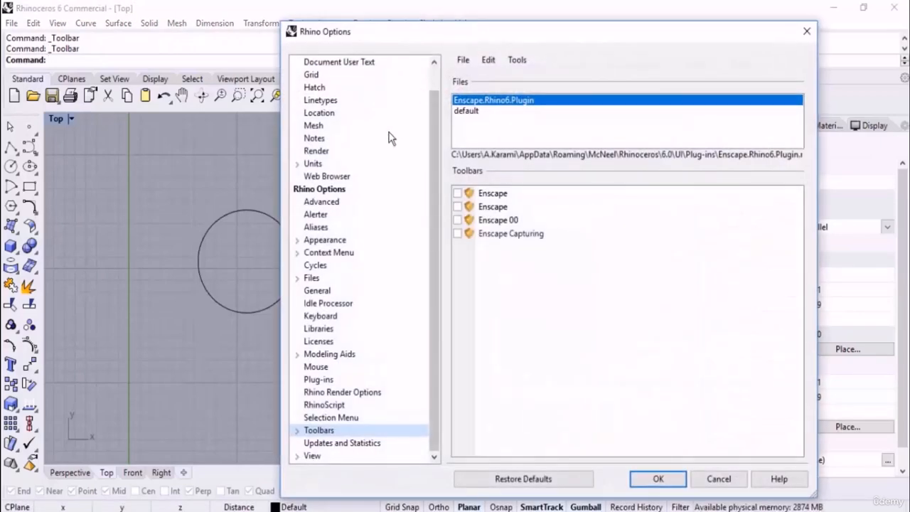
click(315, 366)
click(476, 172)
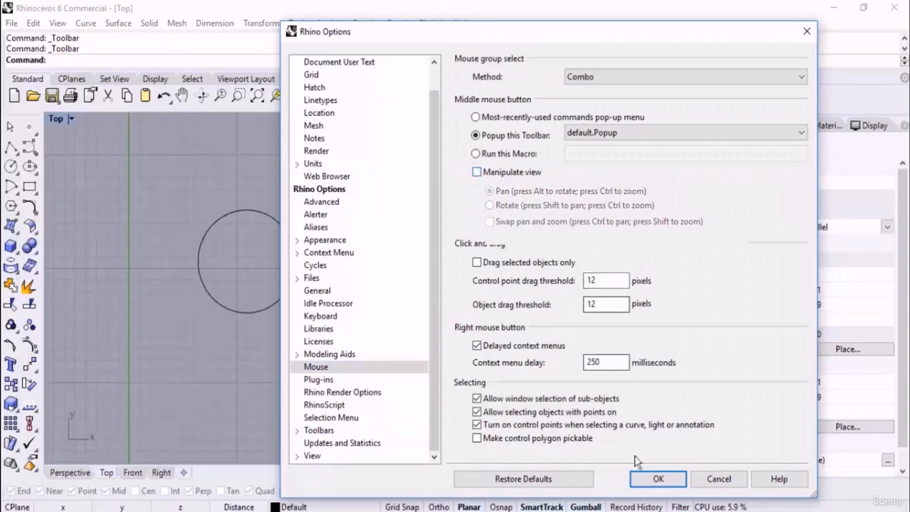
click(658, 478)
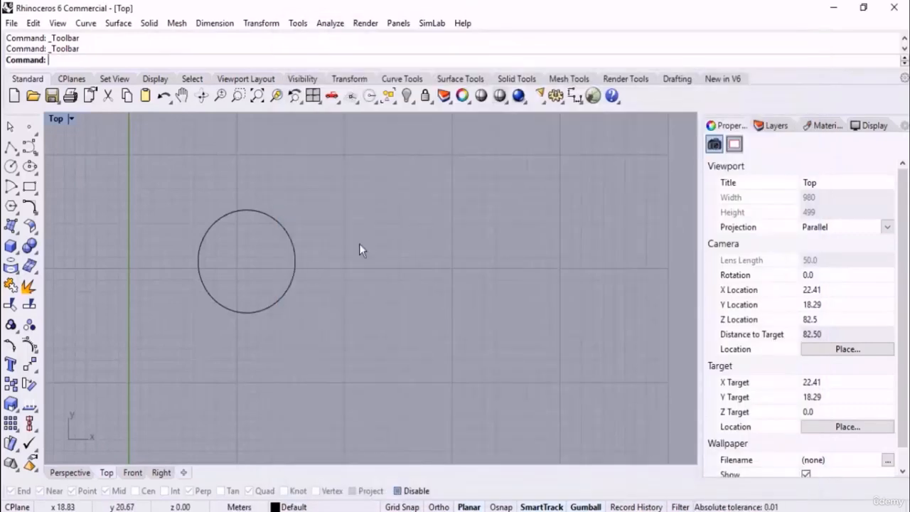
Bring up the Popup toolbar in different spots of the Top viewport, detach it as a floating toolbar and close it.
middle_click(430, 235)
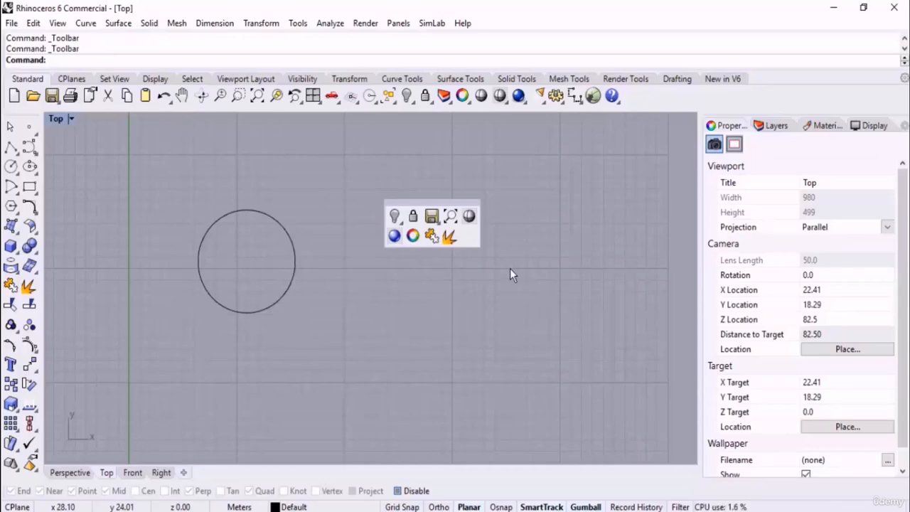
middle_click(638, 157)
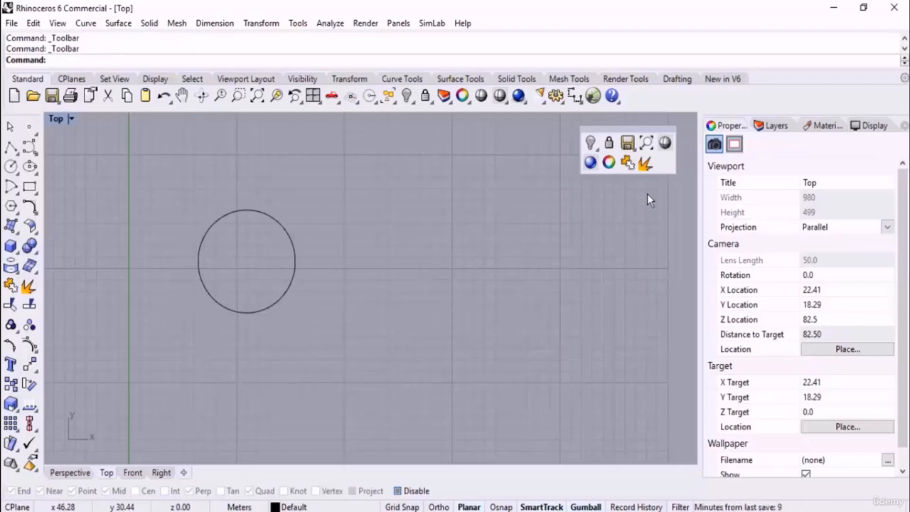
drag(633, 135, 439, 182)
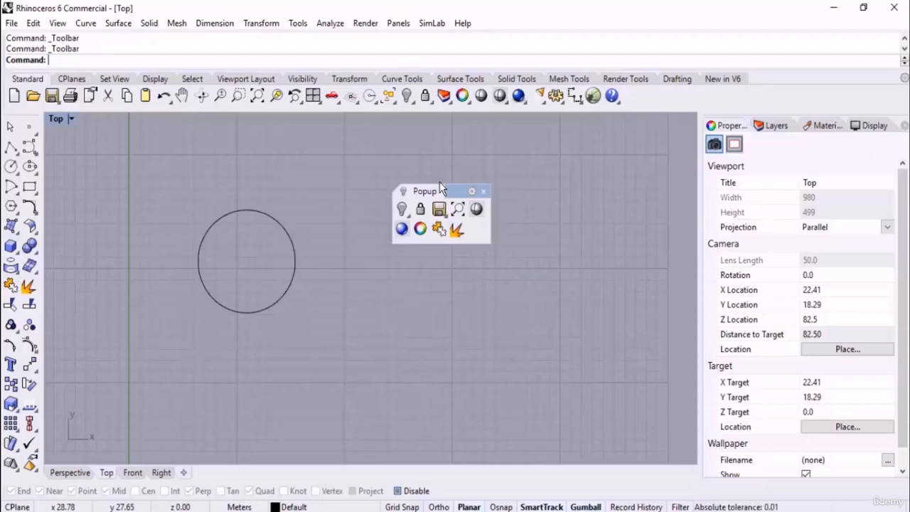
click(483, 194)
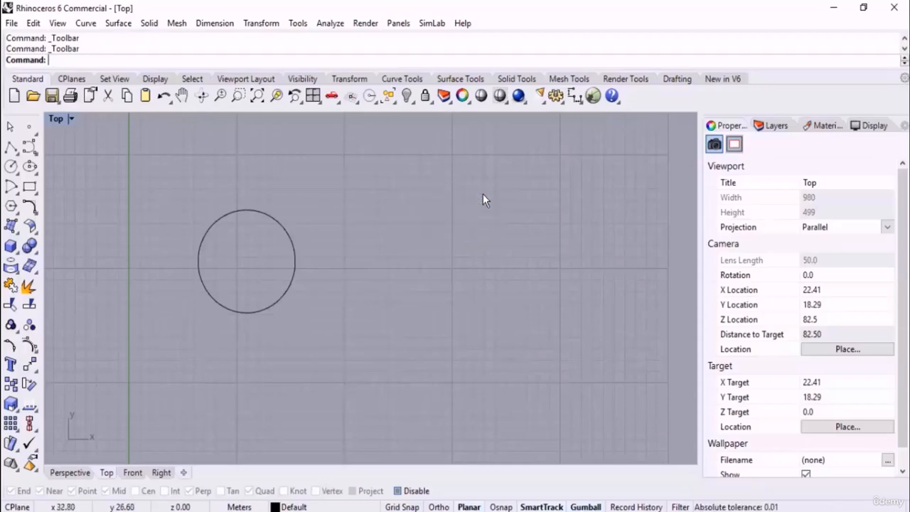
Bring up the Popup toolbar again and detach it as a floating toolbar in the Top viewport, just beyond the circle.
middle_click(442, 220)
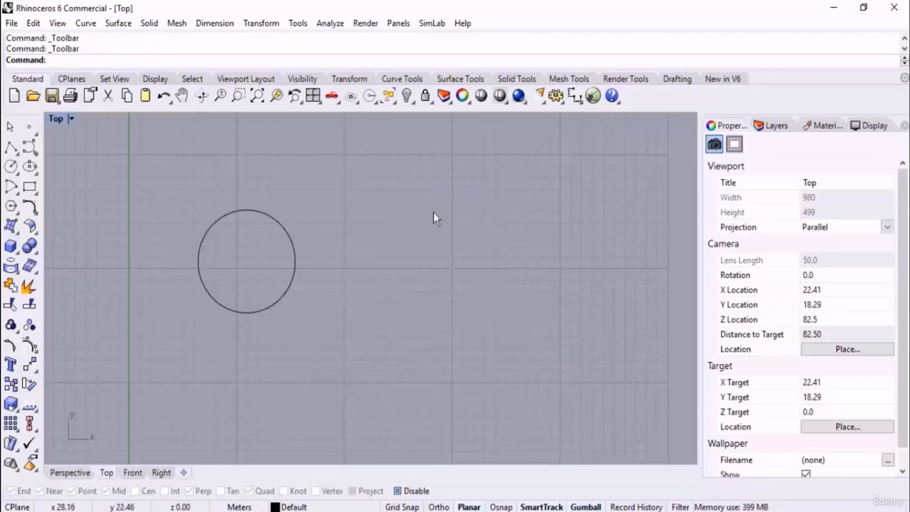
middle_click(432, 204)
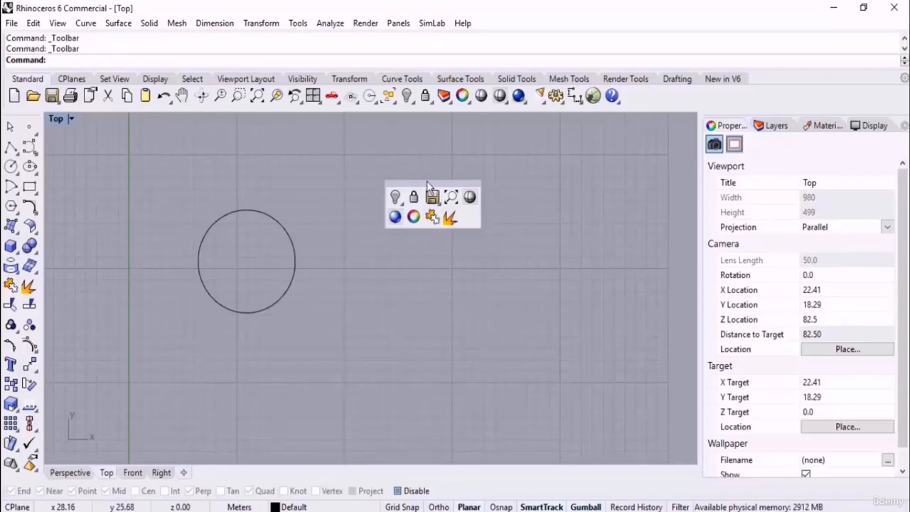
drag(426, 182, 443, 198)
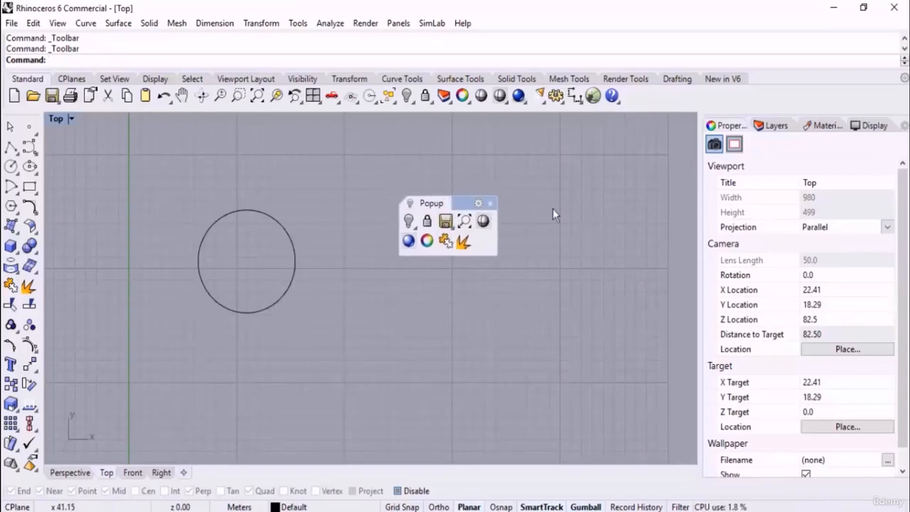
drag(467, 203, 408, 166)
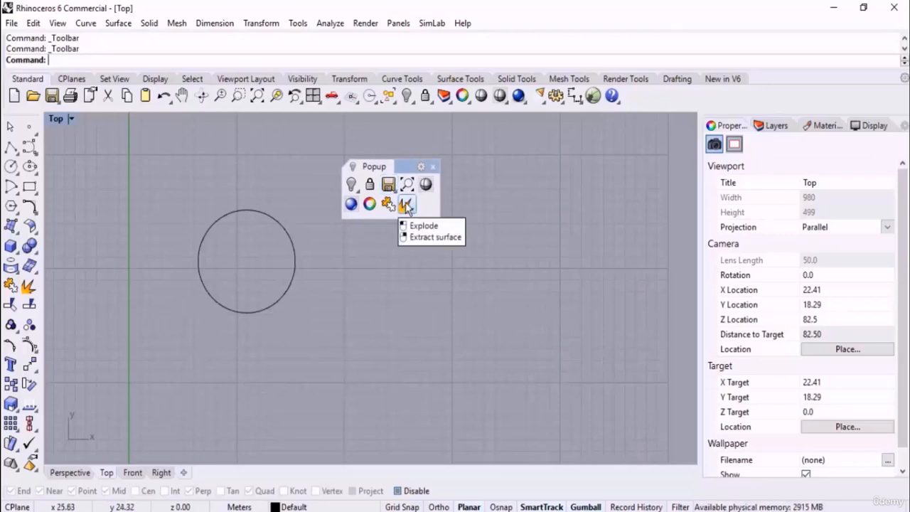
Delete the Save, Lock and Hide tools from the floating Popup toolbar, confirming each removal.
shift+drag(390, 187, 547, 244)
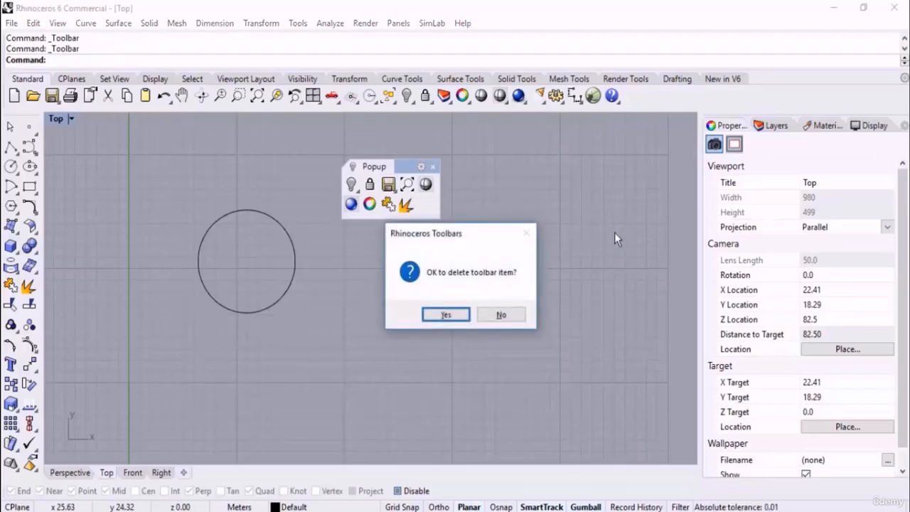
click(455, 315)
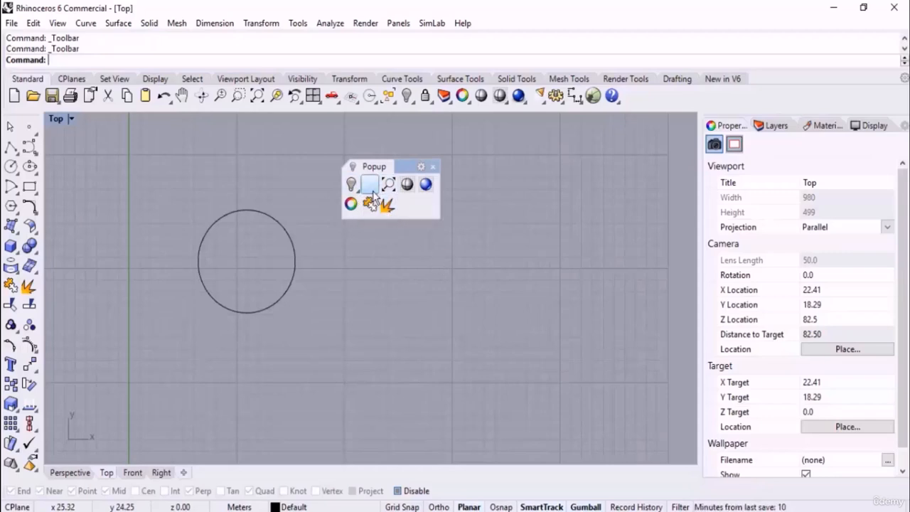
shift+drag(369, 185, 414, 258)
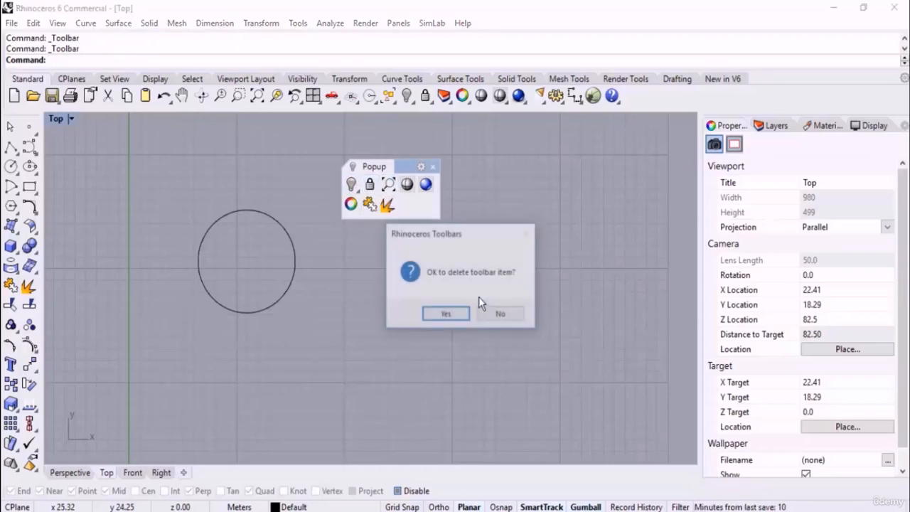
click(461, 315)
shift+drag(351, 184, 376, 245)
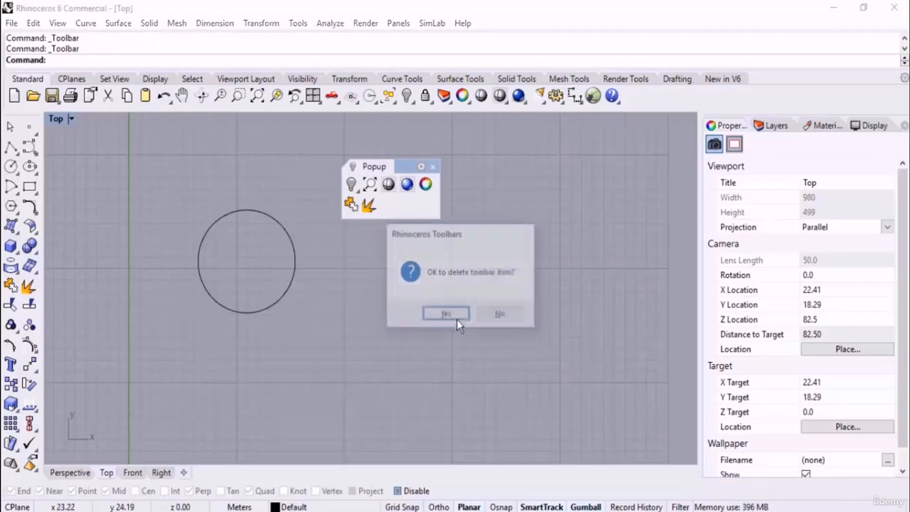
click(445, 317)
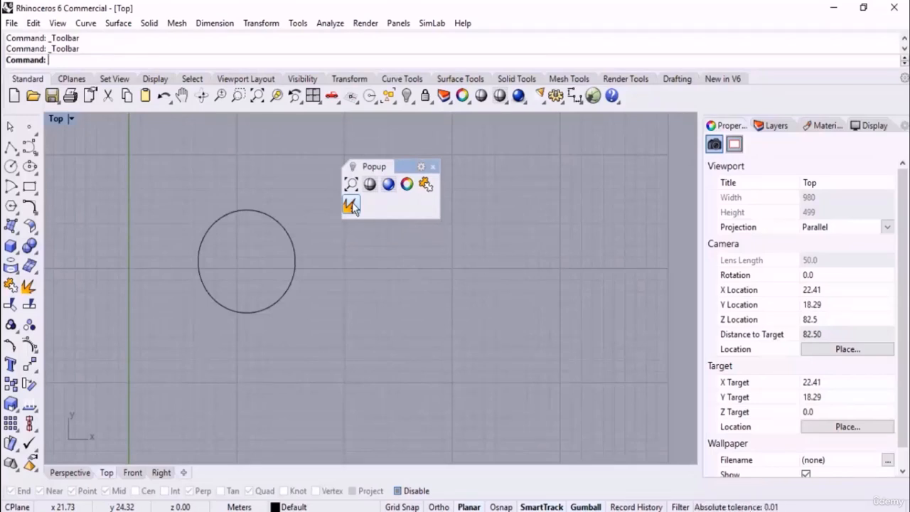
Remove the Explode, Join, Properties and Zoom Extents tools from the floating Popup toolbar as well.
shift+drag(353, 206, 398, 310)
click(456, 318)
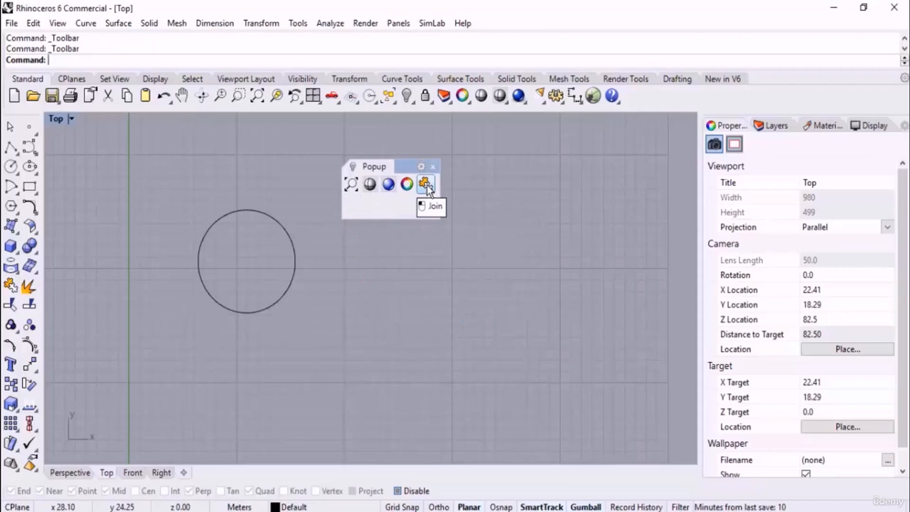
shift+drag(425, 185, 538, 316)
click(446, 316)
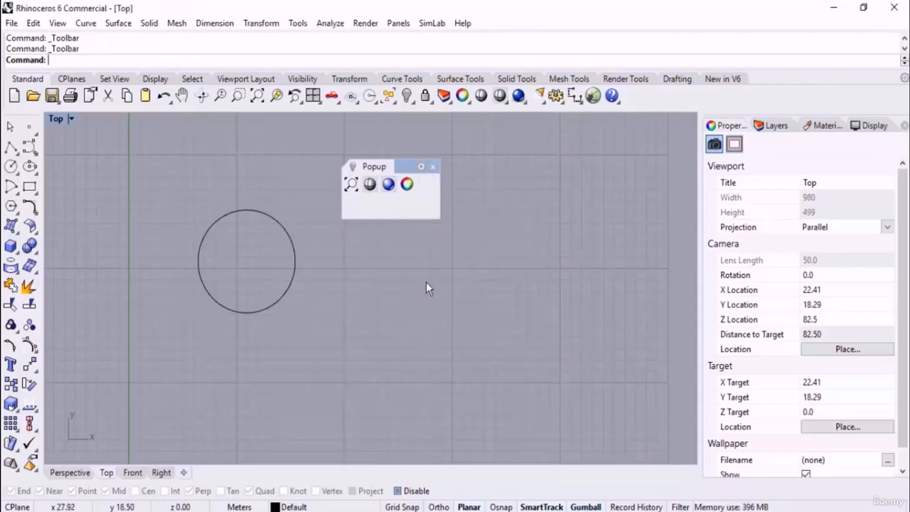
shift+drag(408, 193, 474, 307)
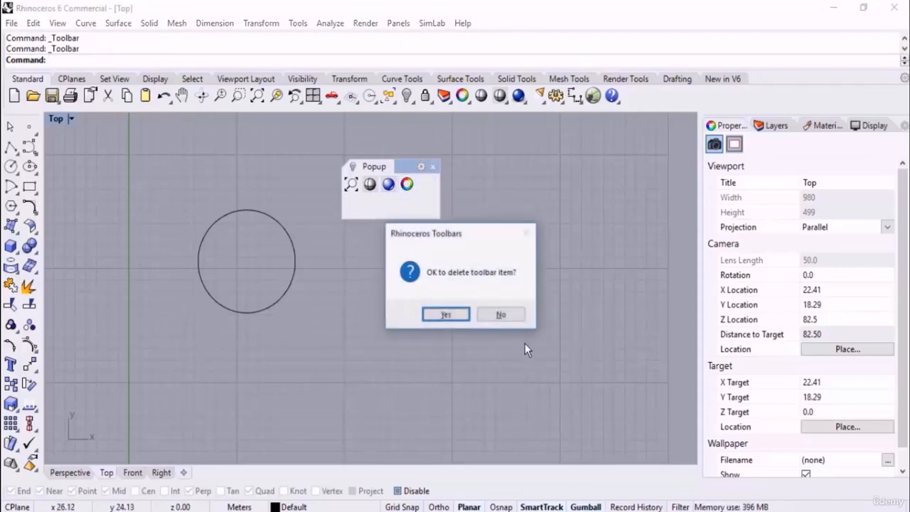
click(440, 315)
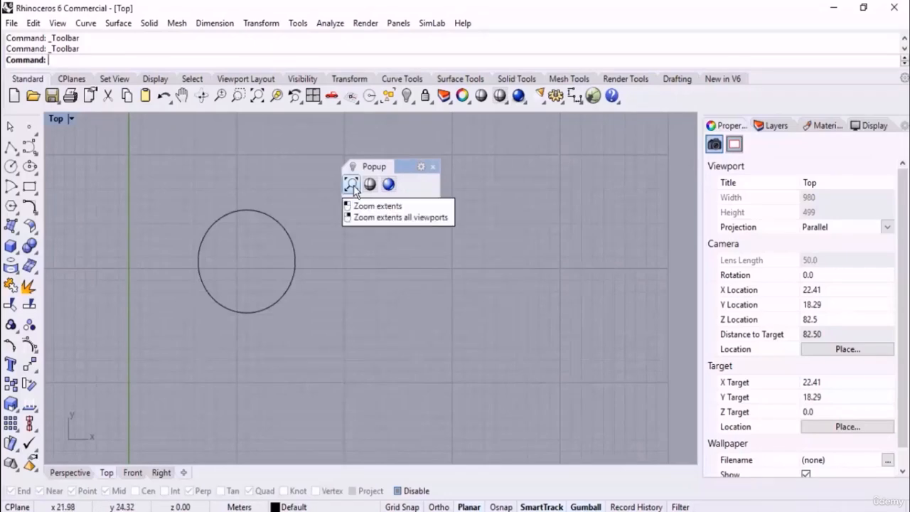
shift+drag(352, 186, 431, 359)
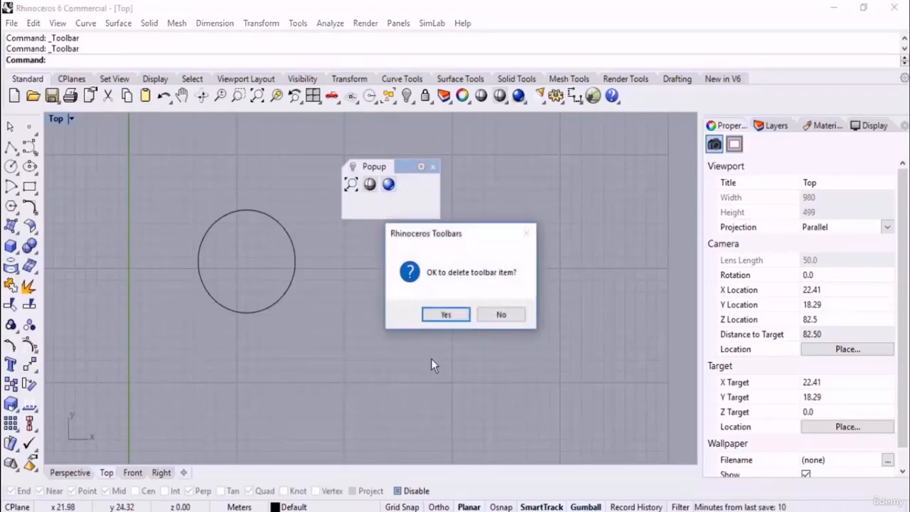
click(443, 313)
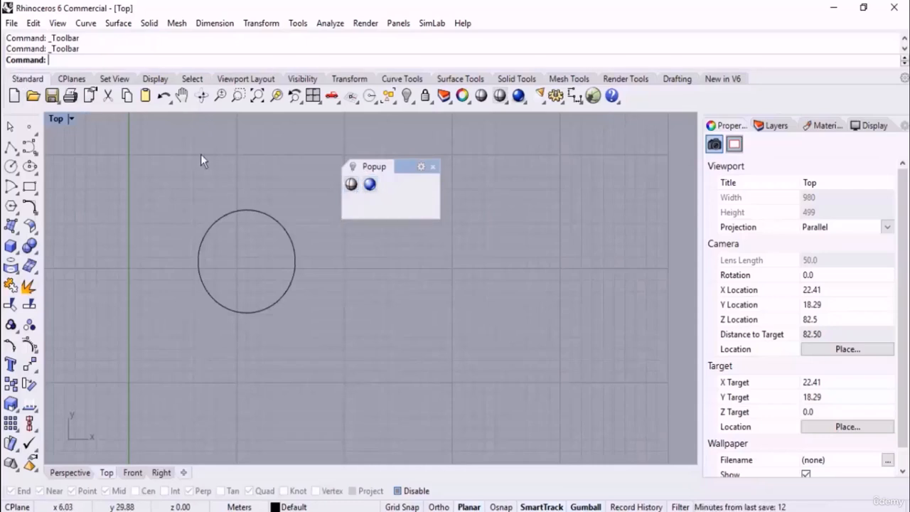
Copy the Zoom Selected, Extrude Closed Planar Curve and Isolate Objects tools from their tool groups into the Popup toolbar.
click(301, 103)
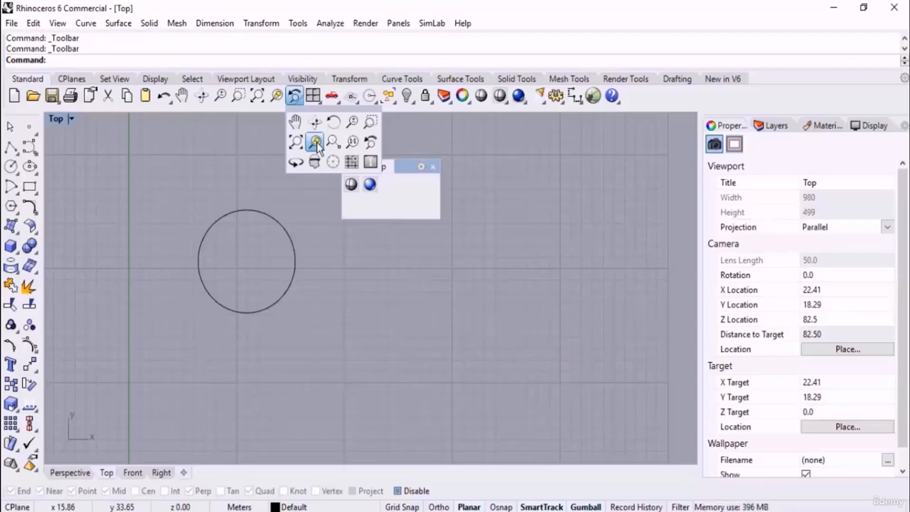
ctrl+drag(316, 144, 389, 184)
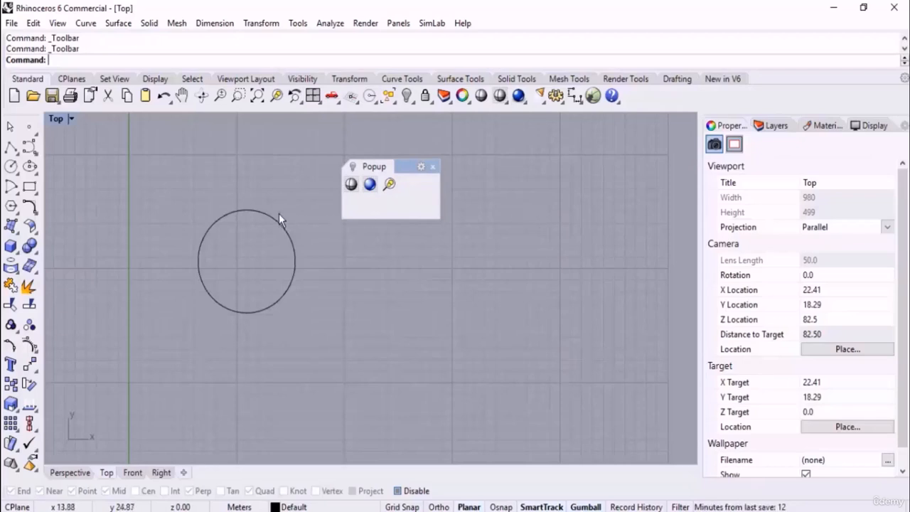
click(21, 257)
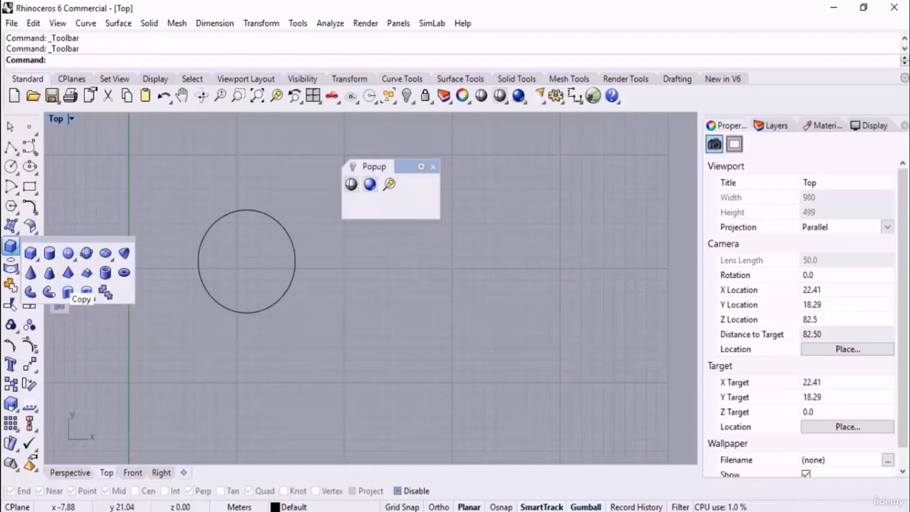
ctrl+drag(69, 293, 407, 184)
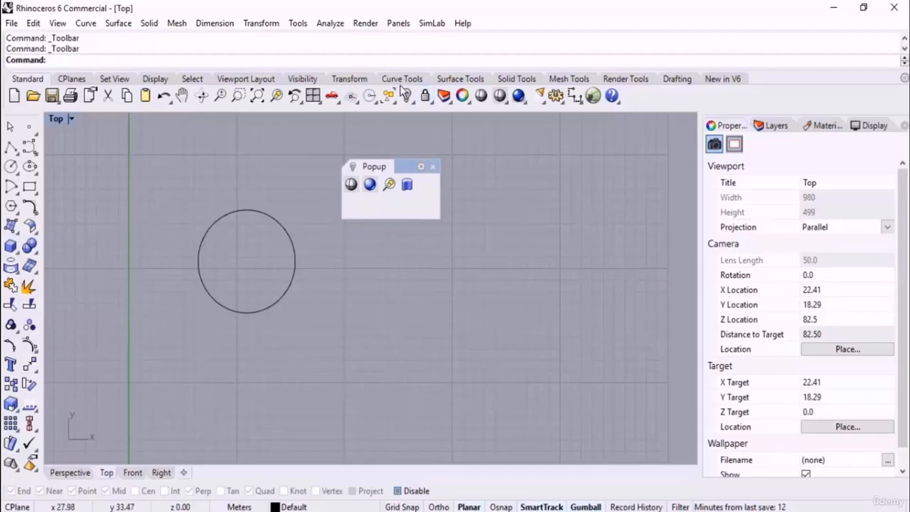
click(415, 104)
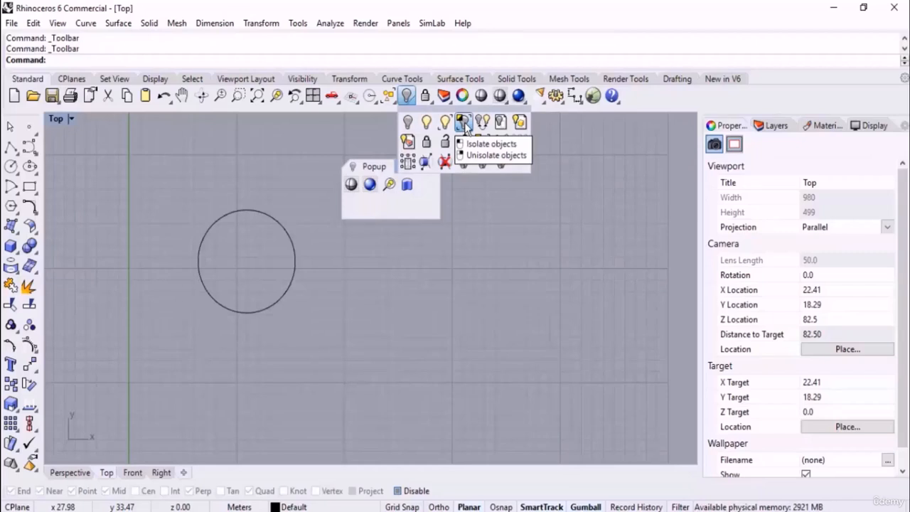
ctrl+drag(464, 126, 424, 184)
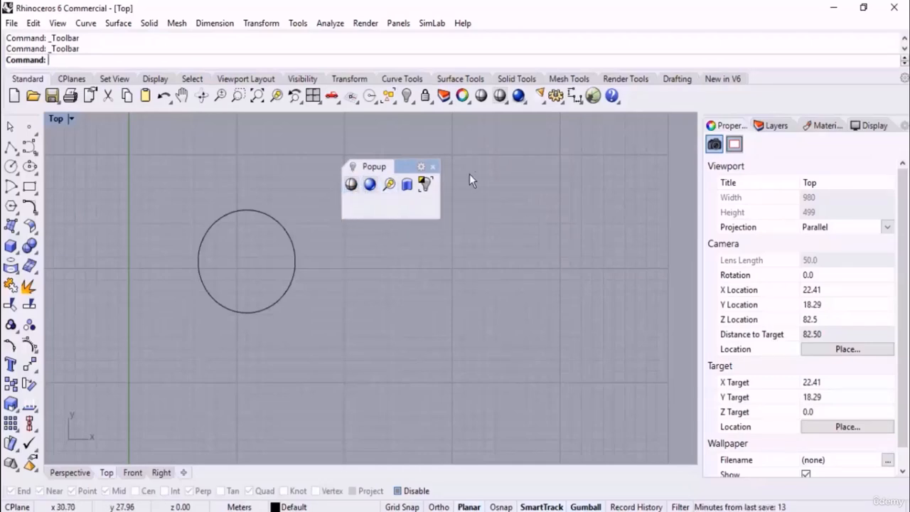
Copy the Ghosted viewport and Curve: interpolate points tools from their tool groups into the floating Popup toolbar.
click(506, 101)
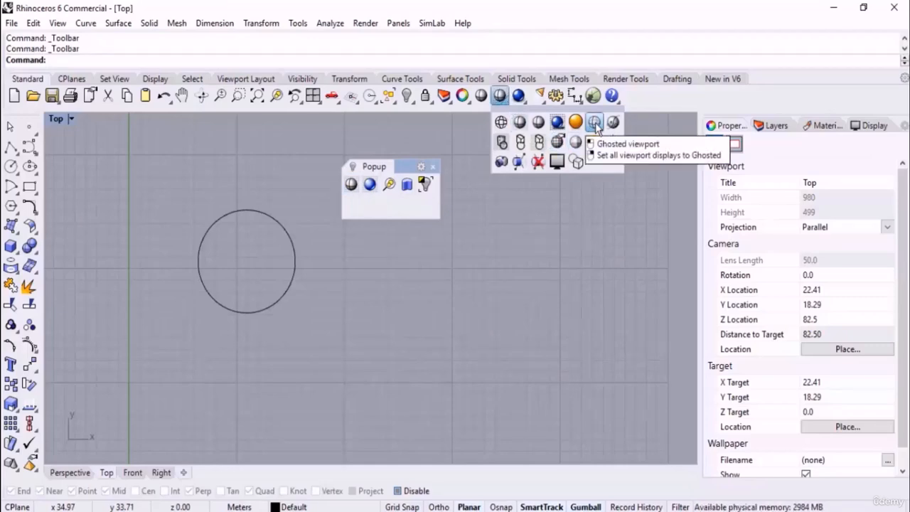
ctrl+drag(595, 122, 351, 184)
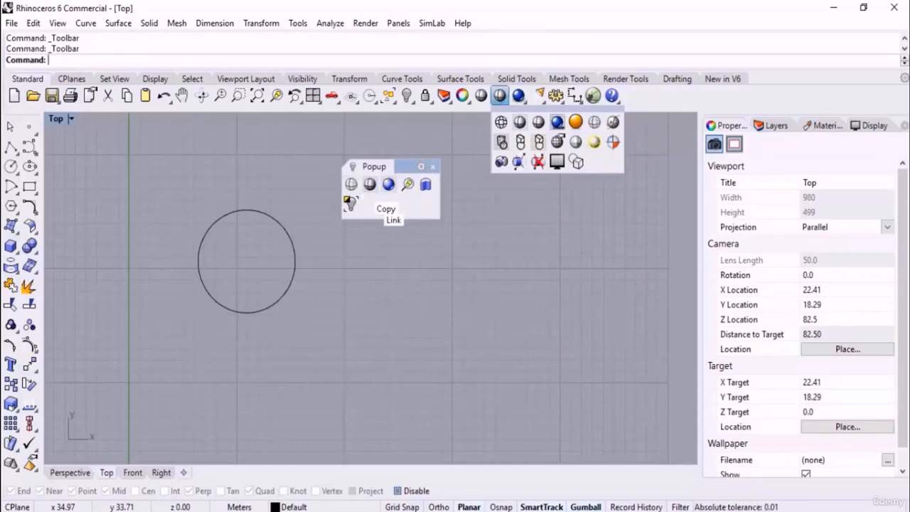
click(585, 234)
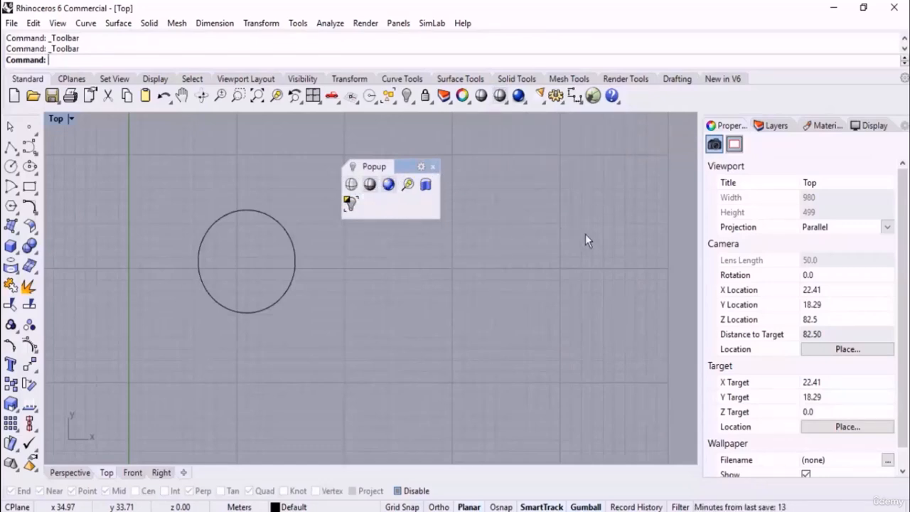
click(34, 152)
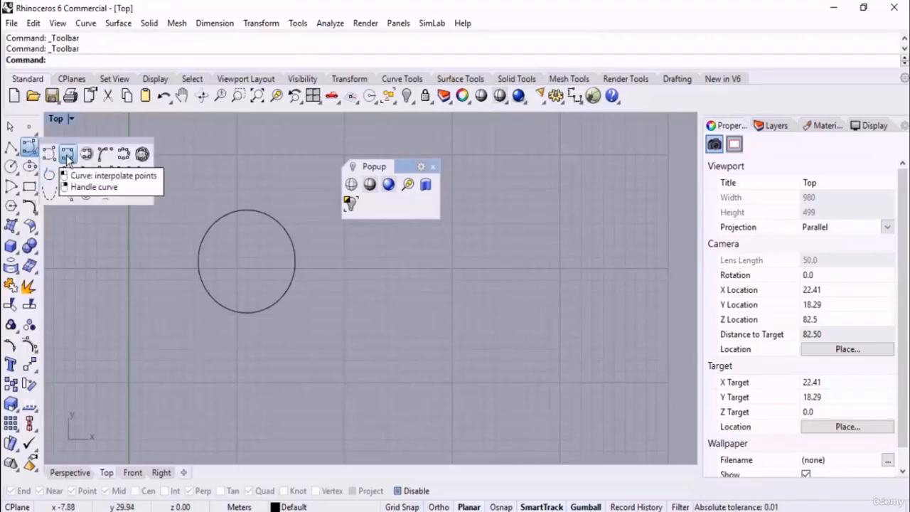
mouse_move(66, 158)
ctrl+mouse_down()
mouse_move(118, 184)
mouse_move(342, 213)
mouse_move(376, 198)
ctrl+mouse_up()
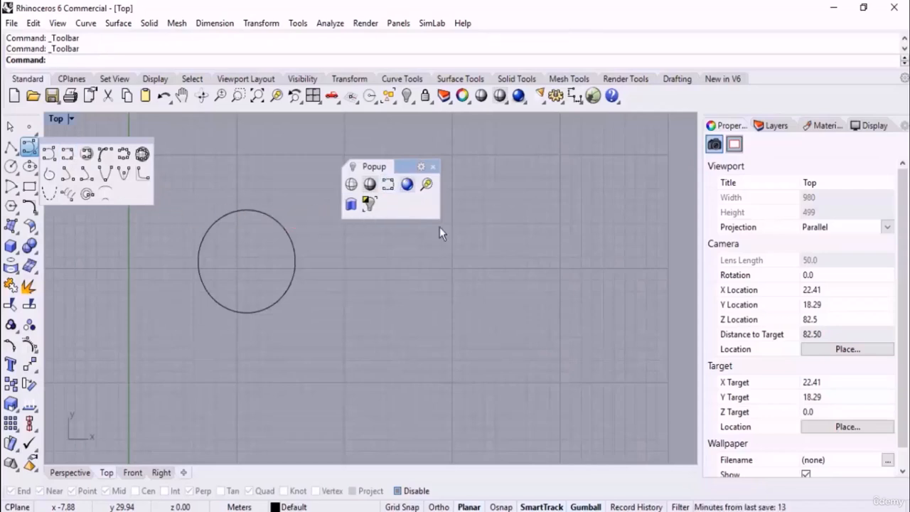
Copy the Select last created objects and Polar array tools into the floating Popup toolbar.
click(194, 79)
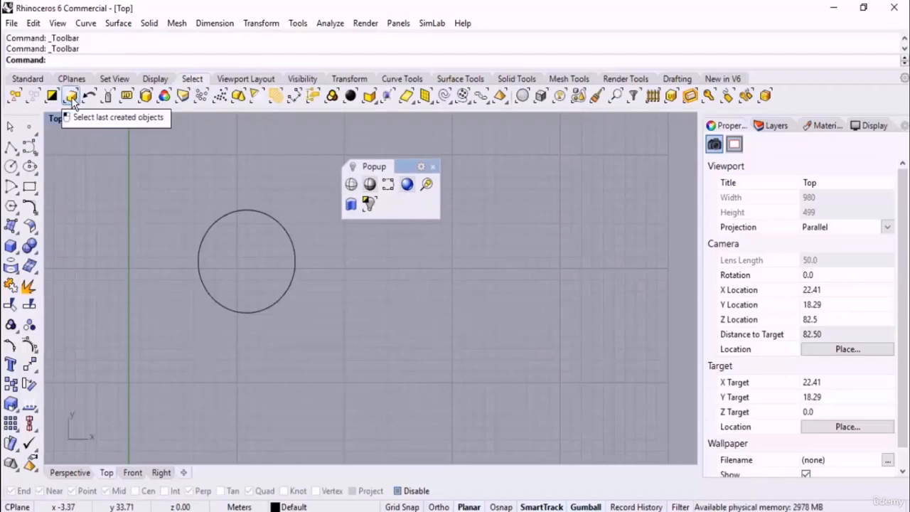
ctrl+drag(72, 100, 406, 186)
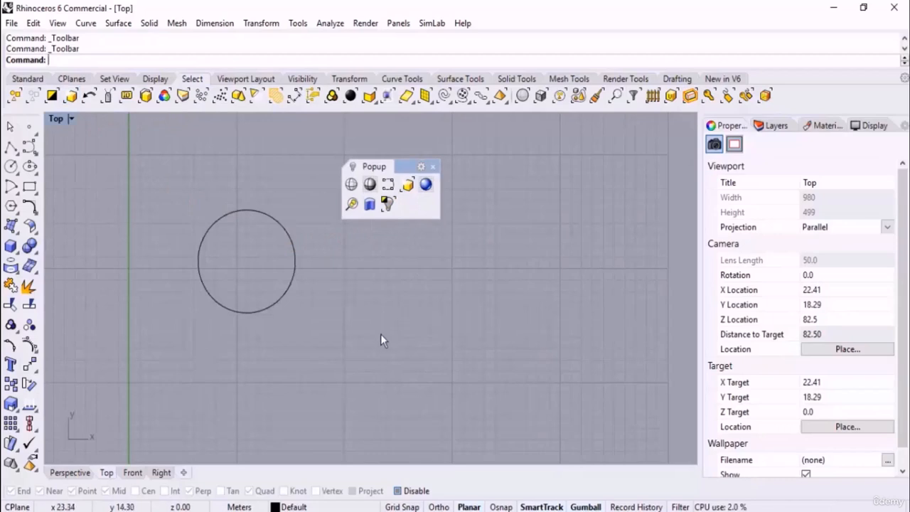
click(11, 425)
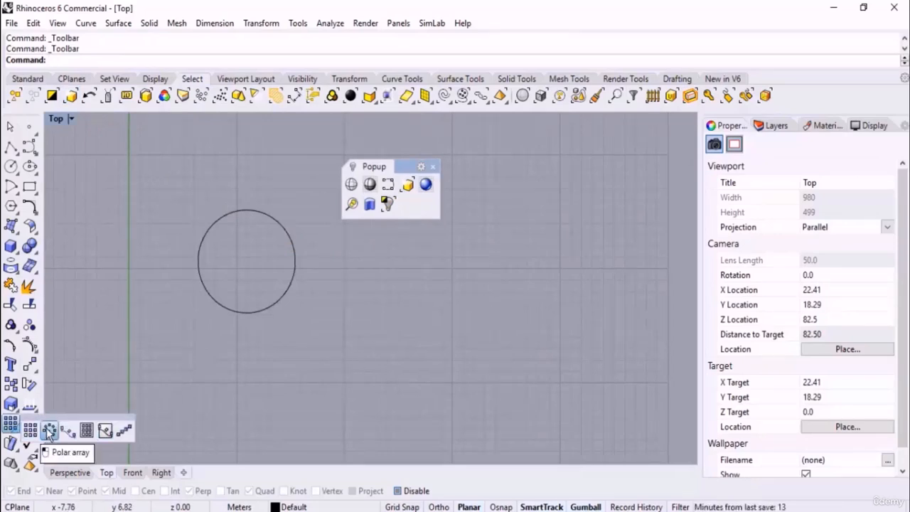
ctrl+drag(49, 431, 424, 204)
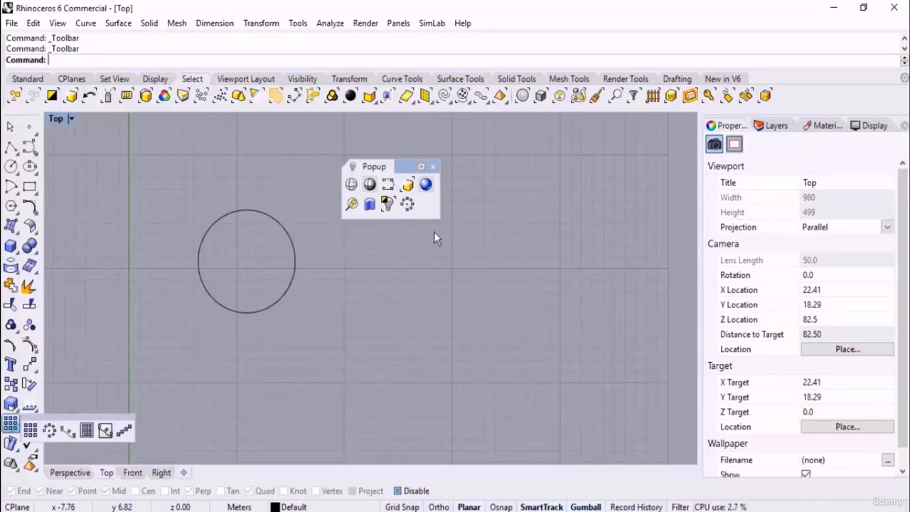
click(433, 273)
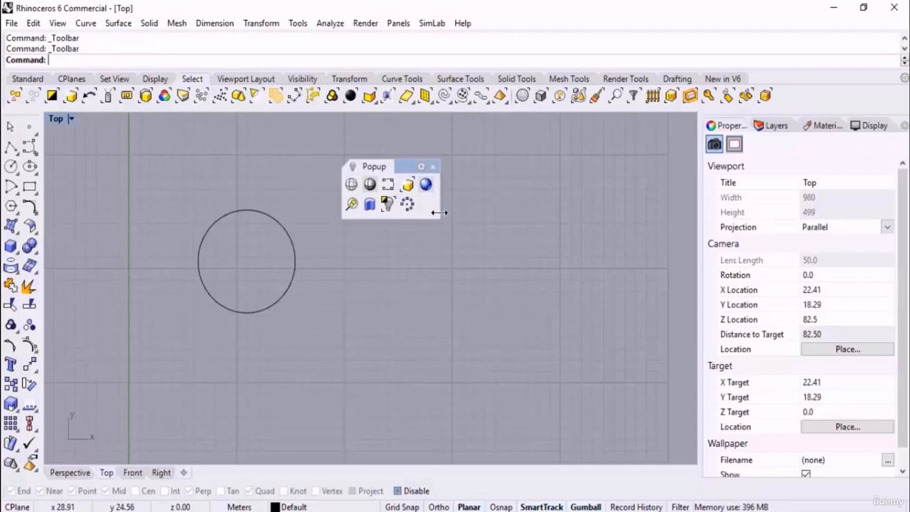
Resize the floating Popup toolbar to a three-by-three grid, then close it and check its layout at the cursor.
drag(439, 218, 440, 247)
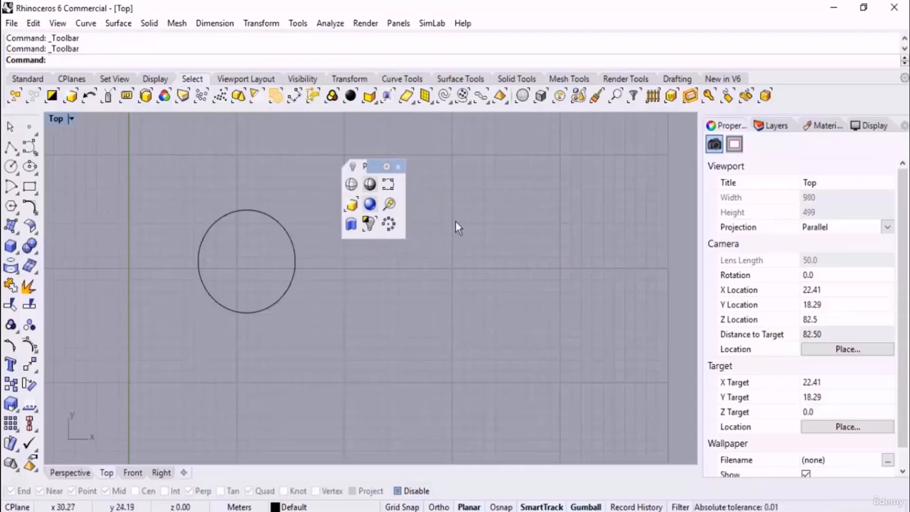
click(399, 167)
middle_click(438, 189)
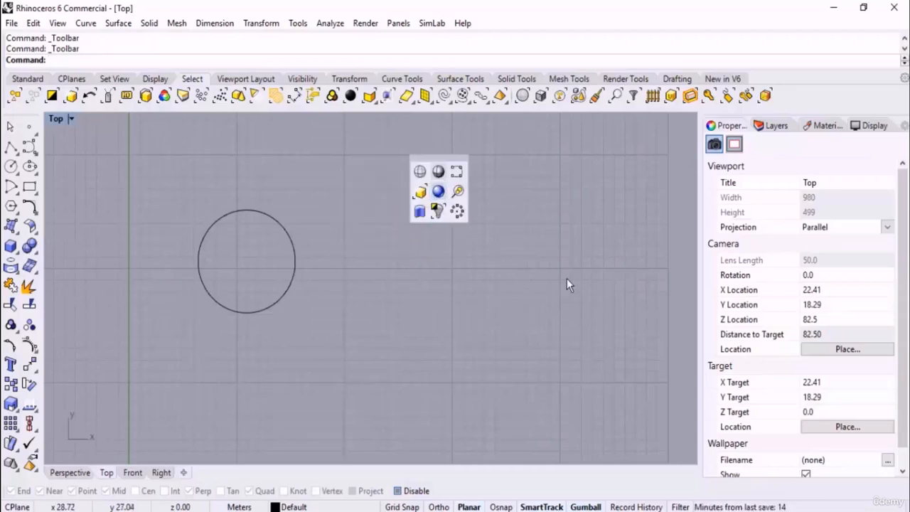
click(383, 213)
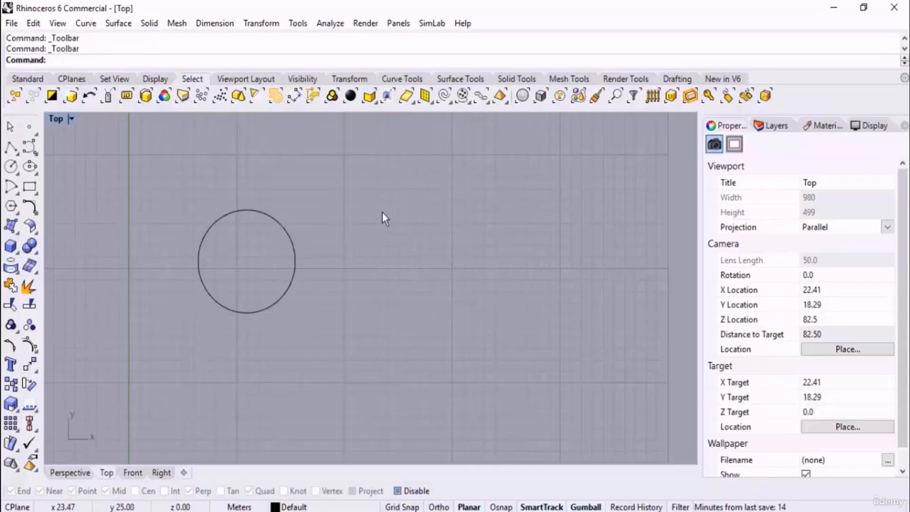
Detach the Popup toolbar again, widen it to four columns, and check the layout at several spots in the Top viewport.
middle_click(412, 199)
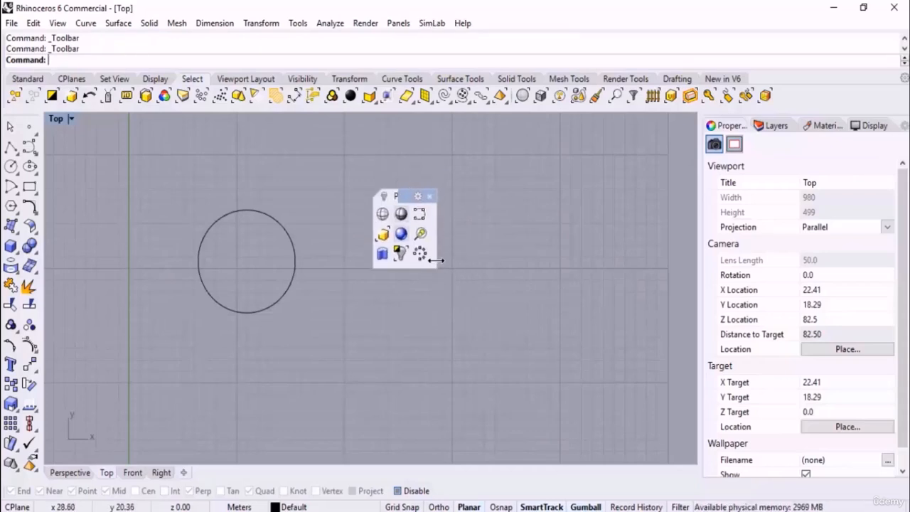
drag(440, 258, 455, 232)
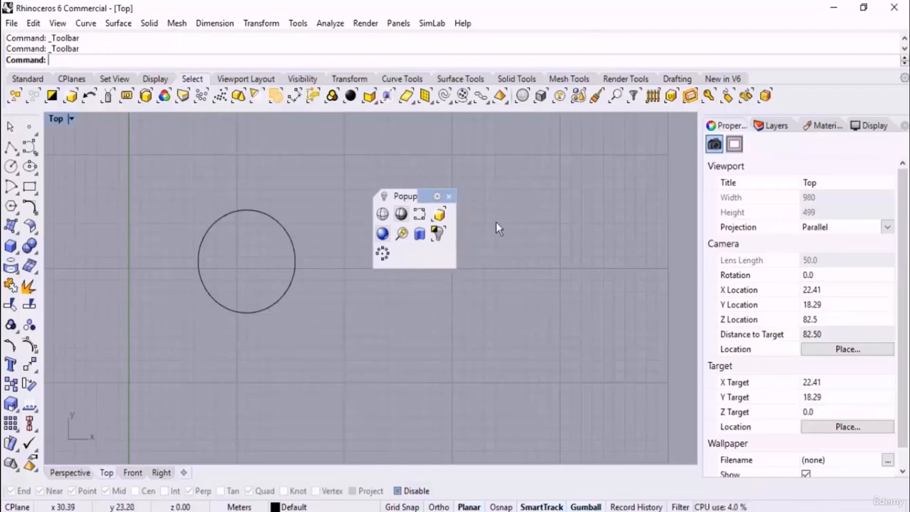
right_drag(452, 195, 404, 223)
middle_click(403, 223)
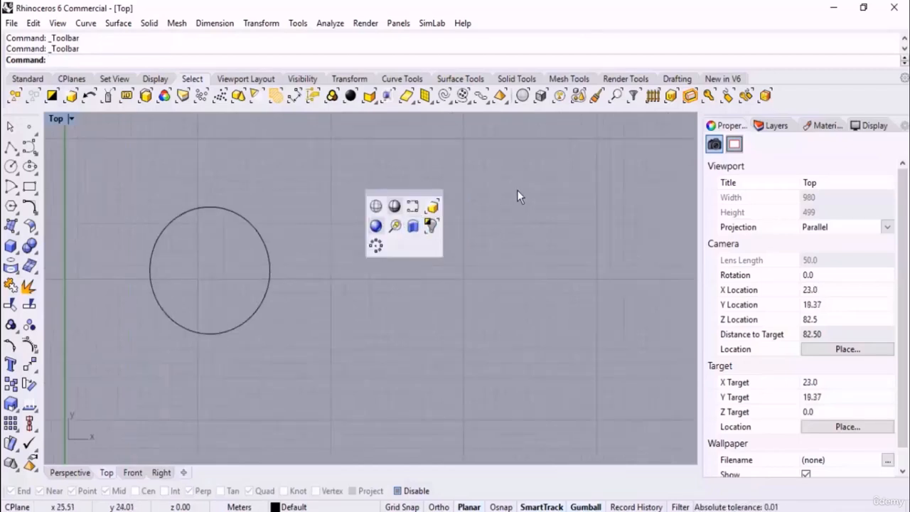
middle_click(516, 190)
middle_click(486, 273)
middle_click(377, 211)
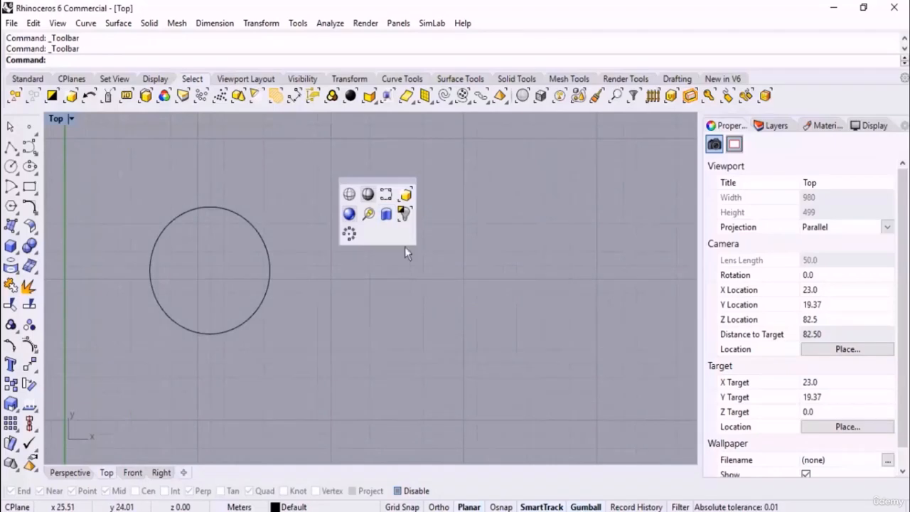
Detach the Popup toolbar, narrow it to three columns of tools, and close the floating copy.
drag(392, 183, 416, 200)
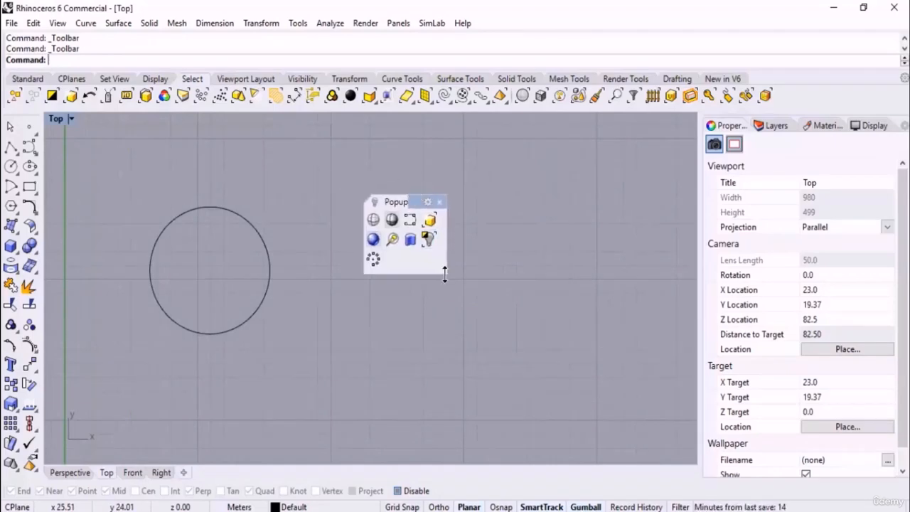
drag(445, 274, 427, 273)
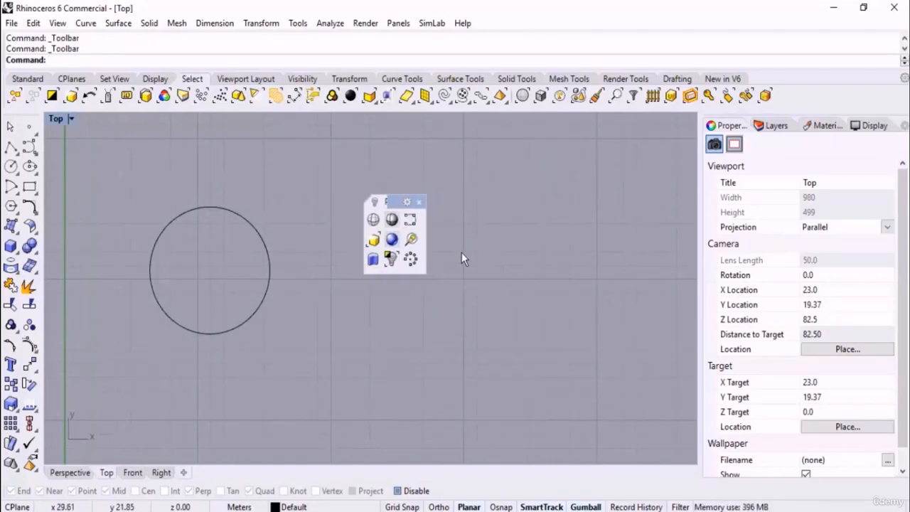
click(418, 201)
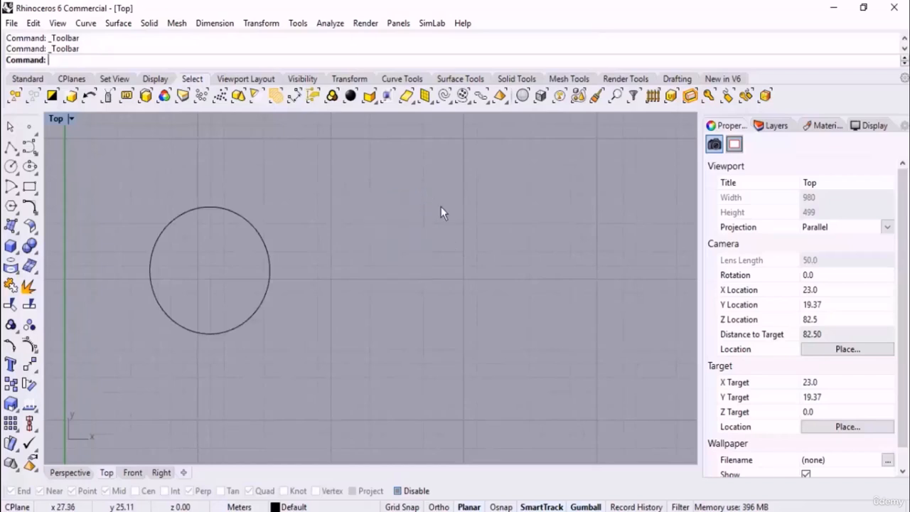
Bring up the Popup toolbar at several spots in the Top viewport to check its layout, then dismiss it.
middle_click(441, 208)
middle_click(514, 191)
middle_click(398, 269)
middle_click(513, 308)
middle_click(560, 204)
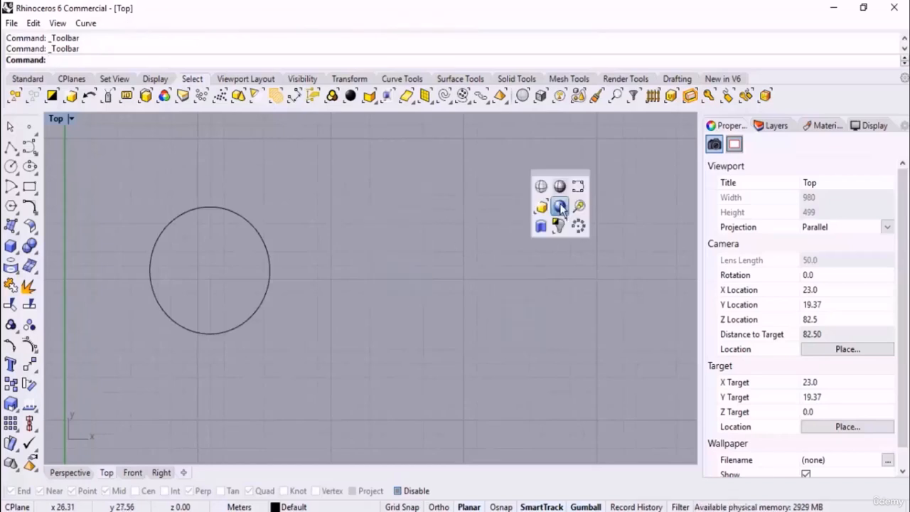
click(391, 203)
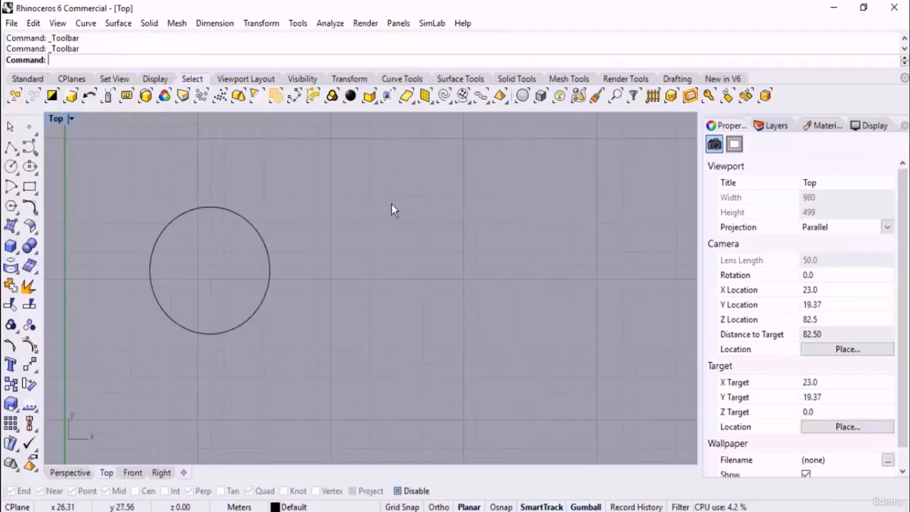